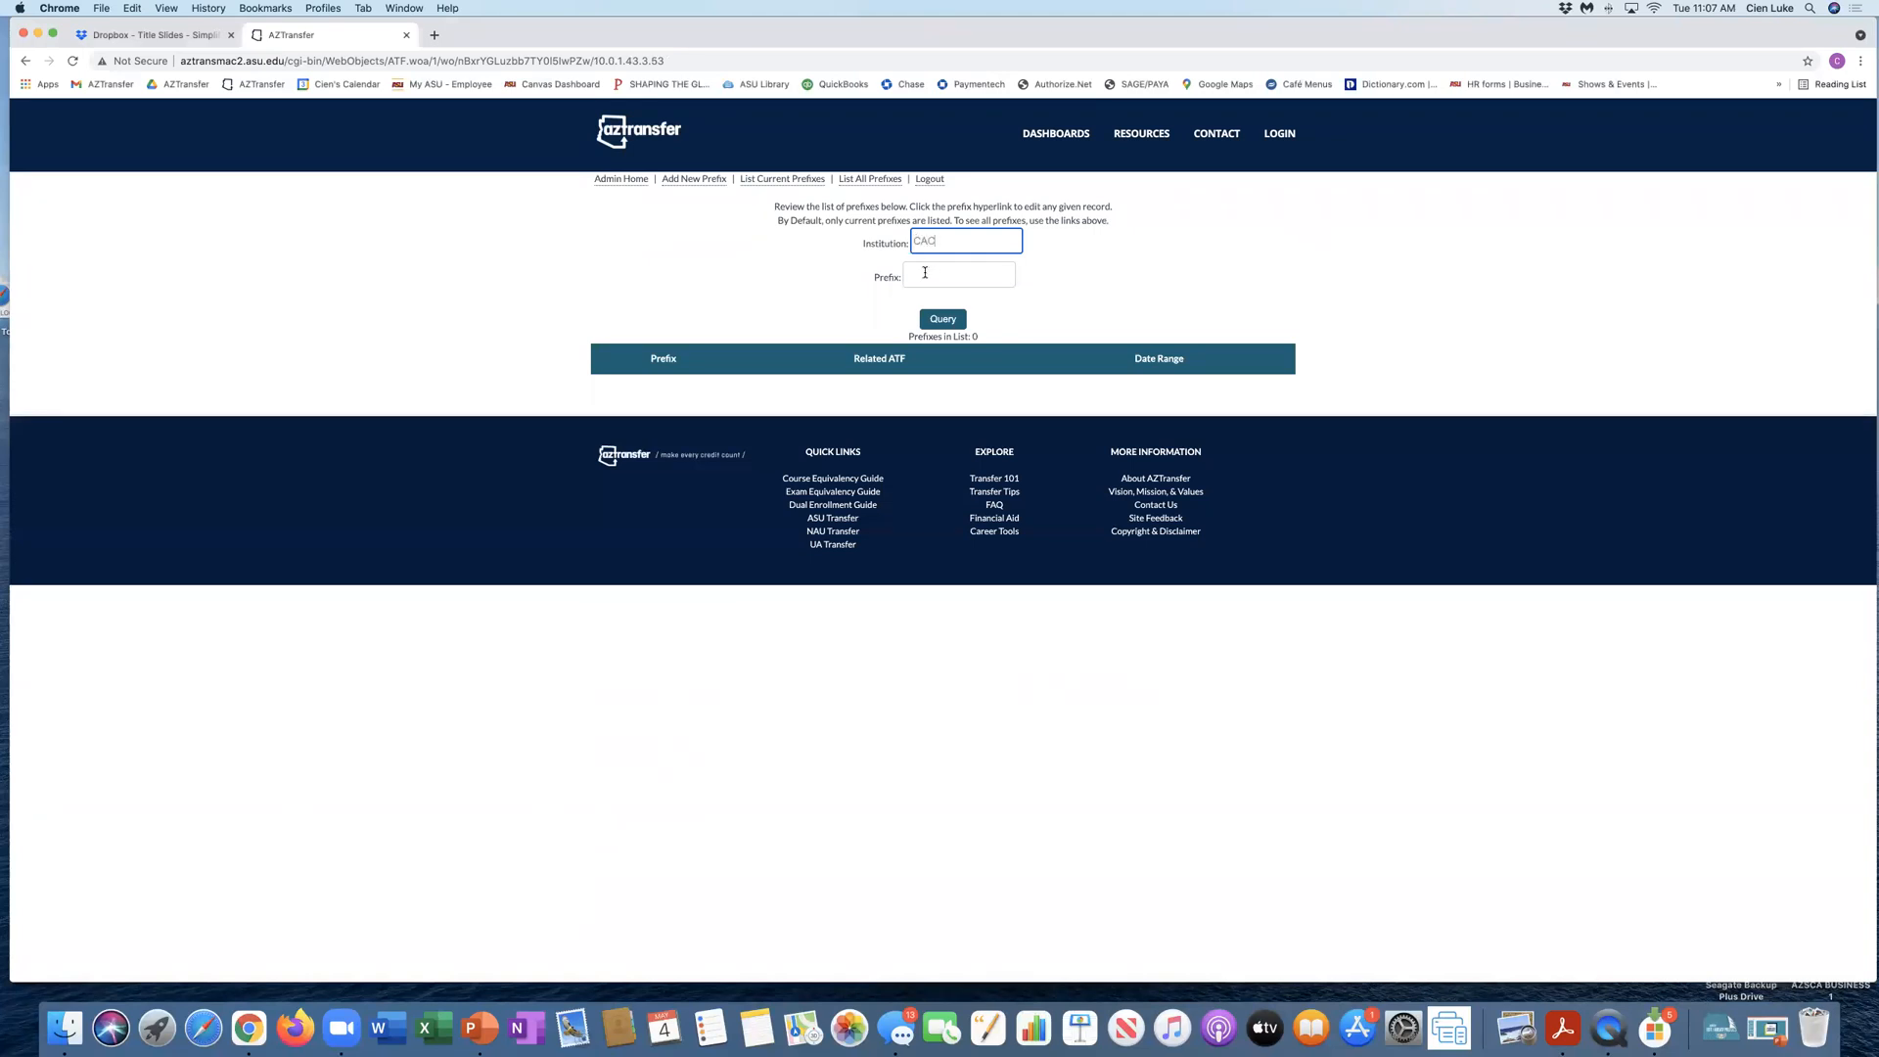
Step: Query the existing ATF prefixes for prefix TEST at institution CAC
click(922, 272)
text(TEST)
click(943, 319)
Step: Add a new prefix record with institution CAC, prefix TEST and name Test Data
click(672, 186)
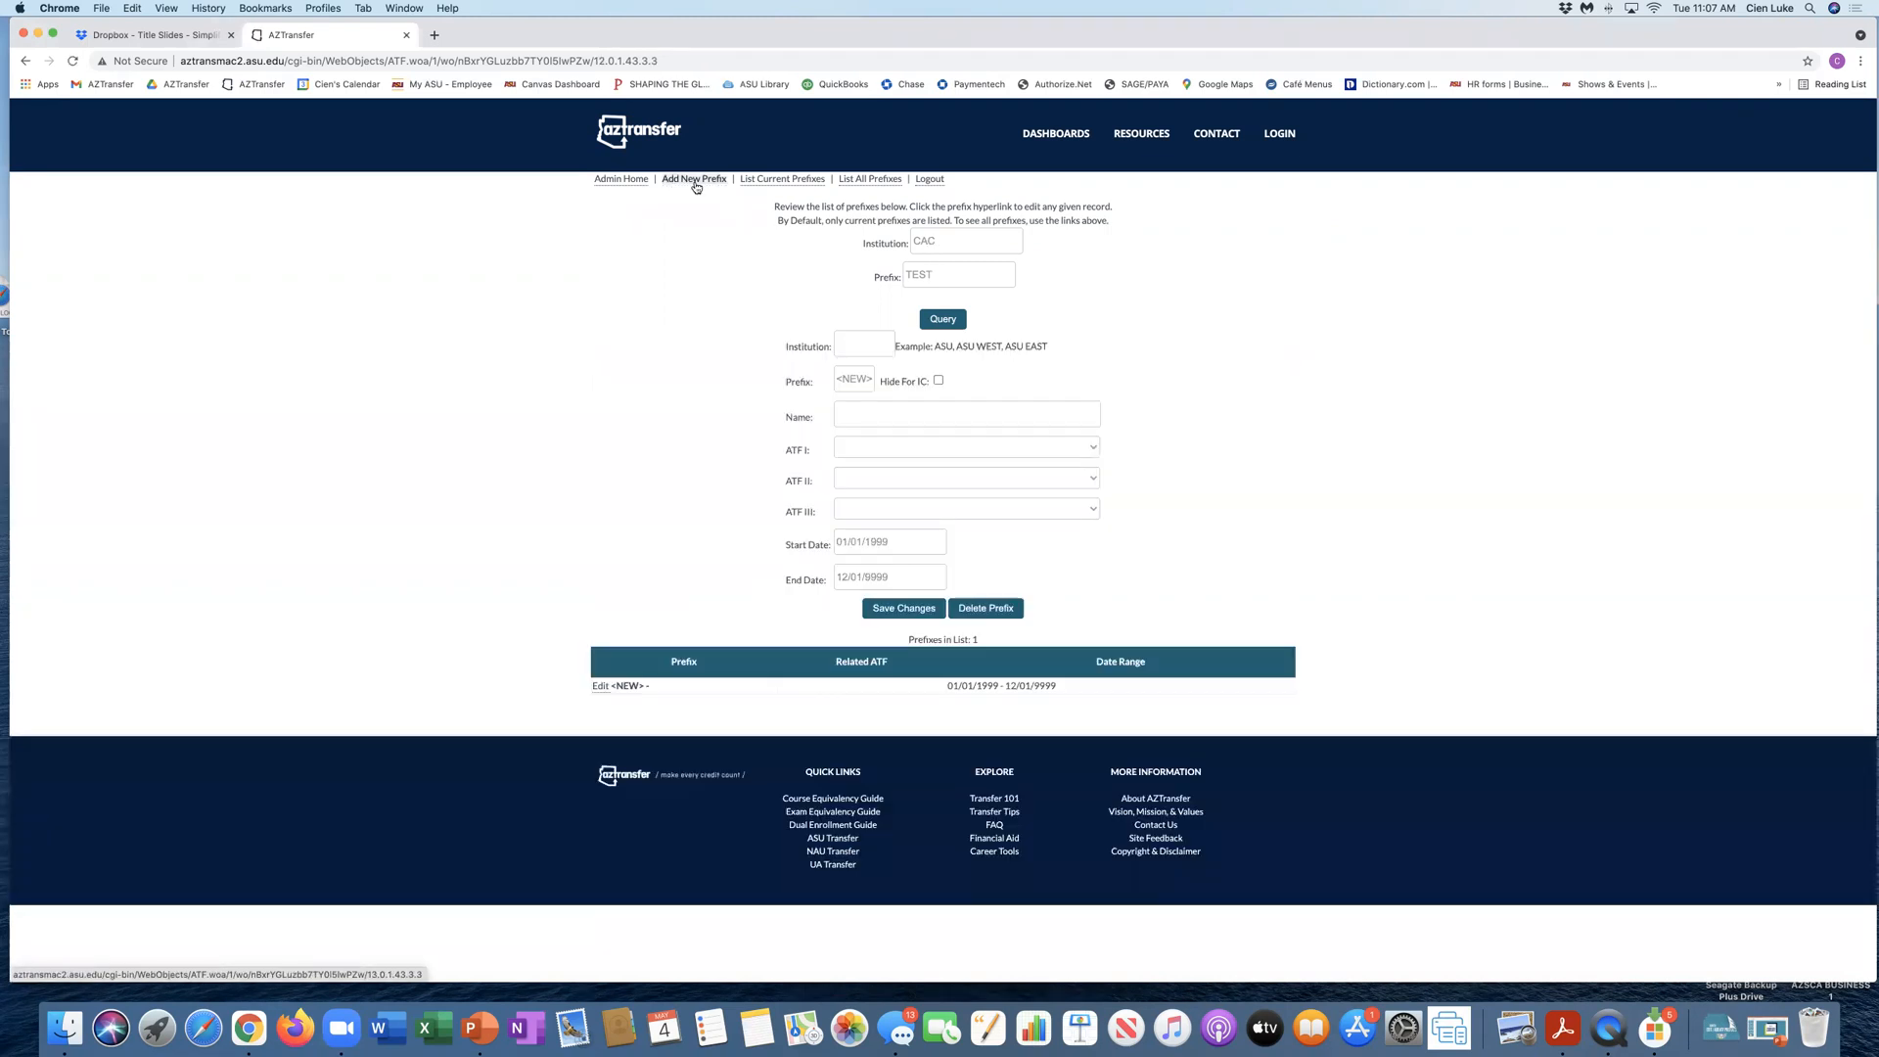
click(850, 343)
text(CAC)
click(842, 419)
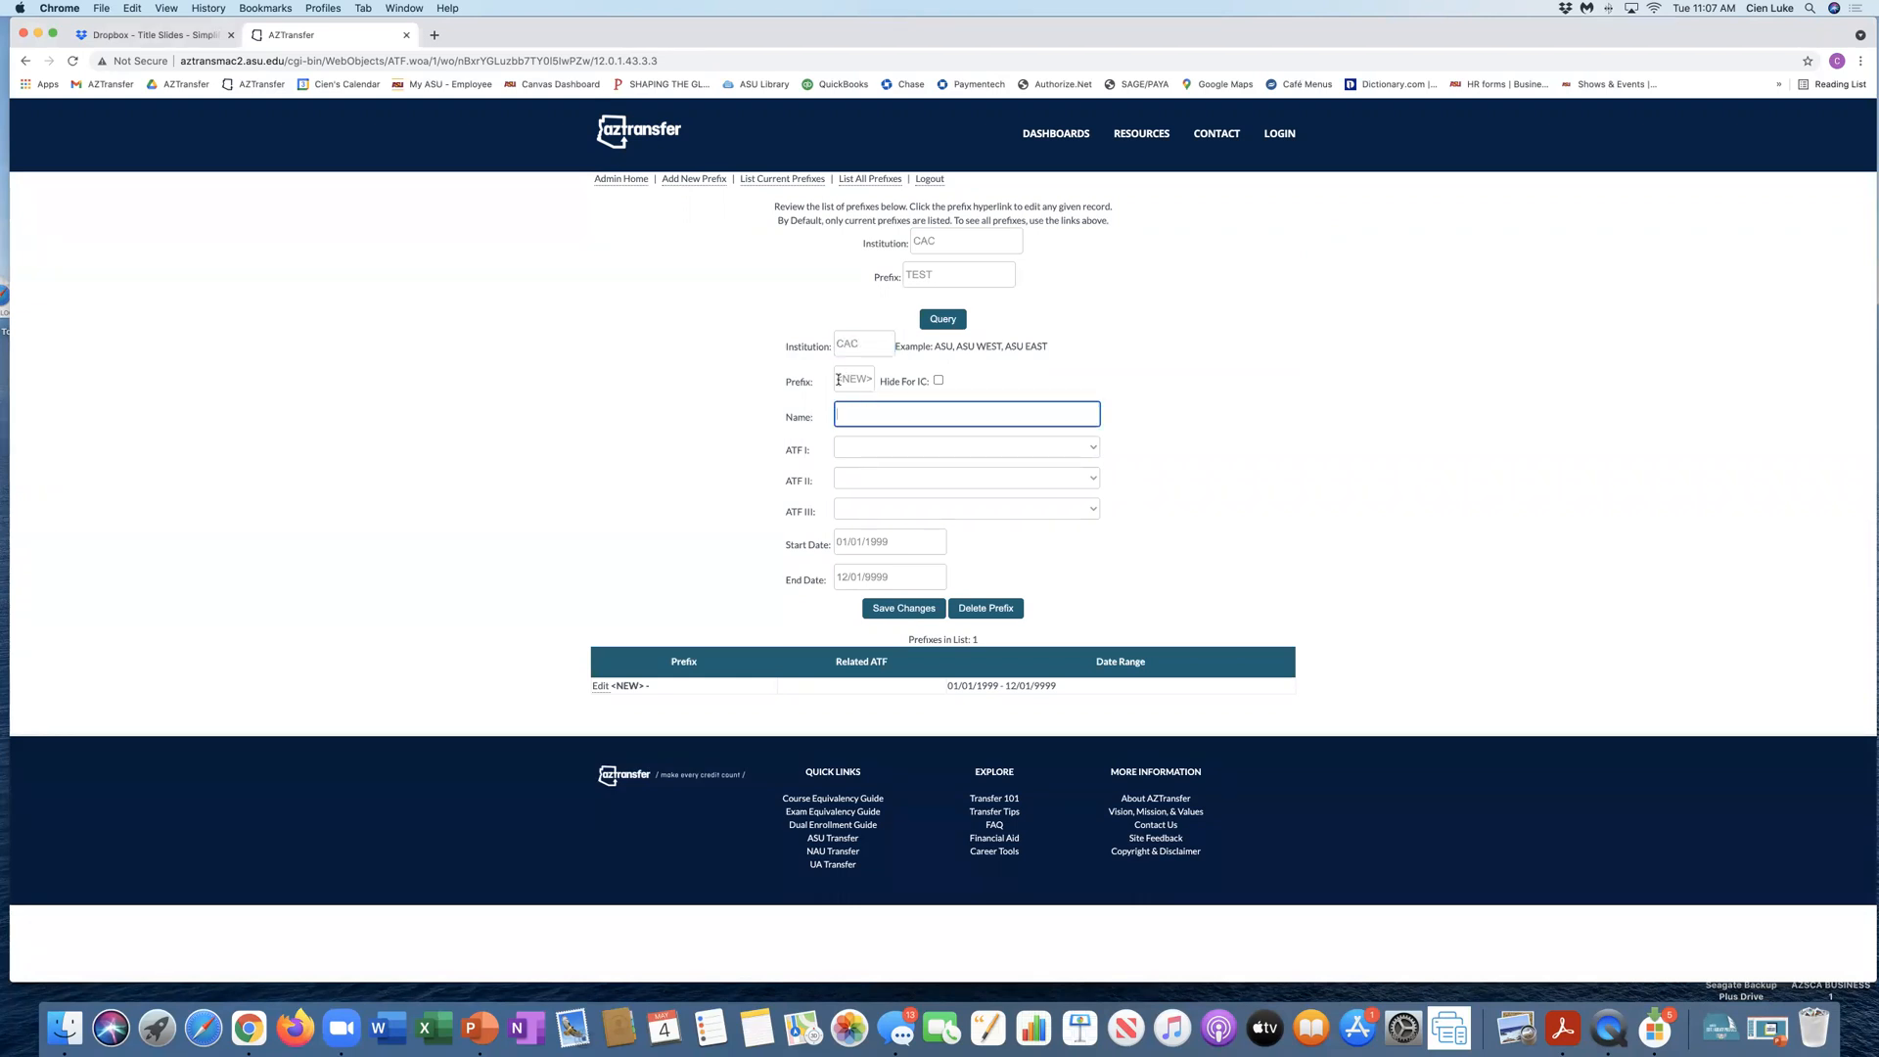
drag(837, 380, 896, 382)
text(TEST)
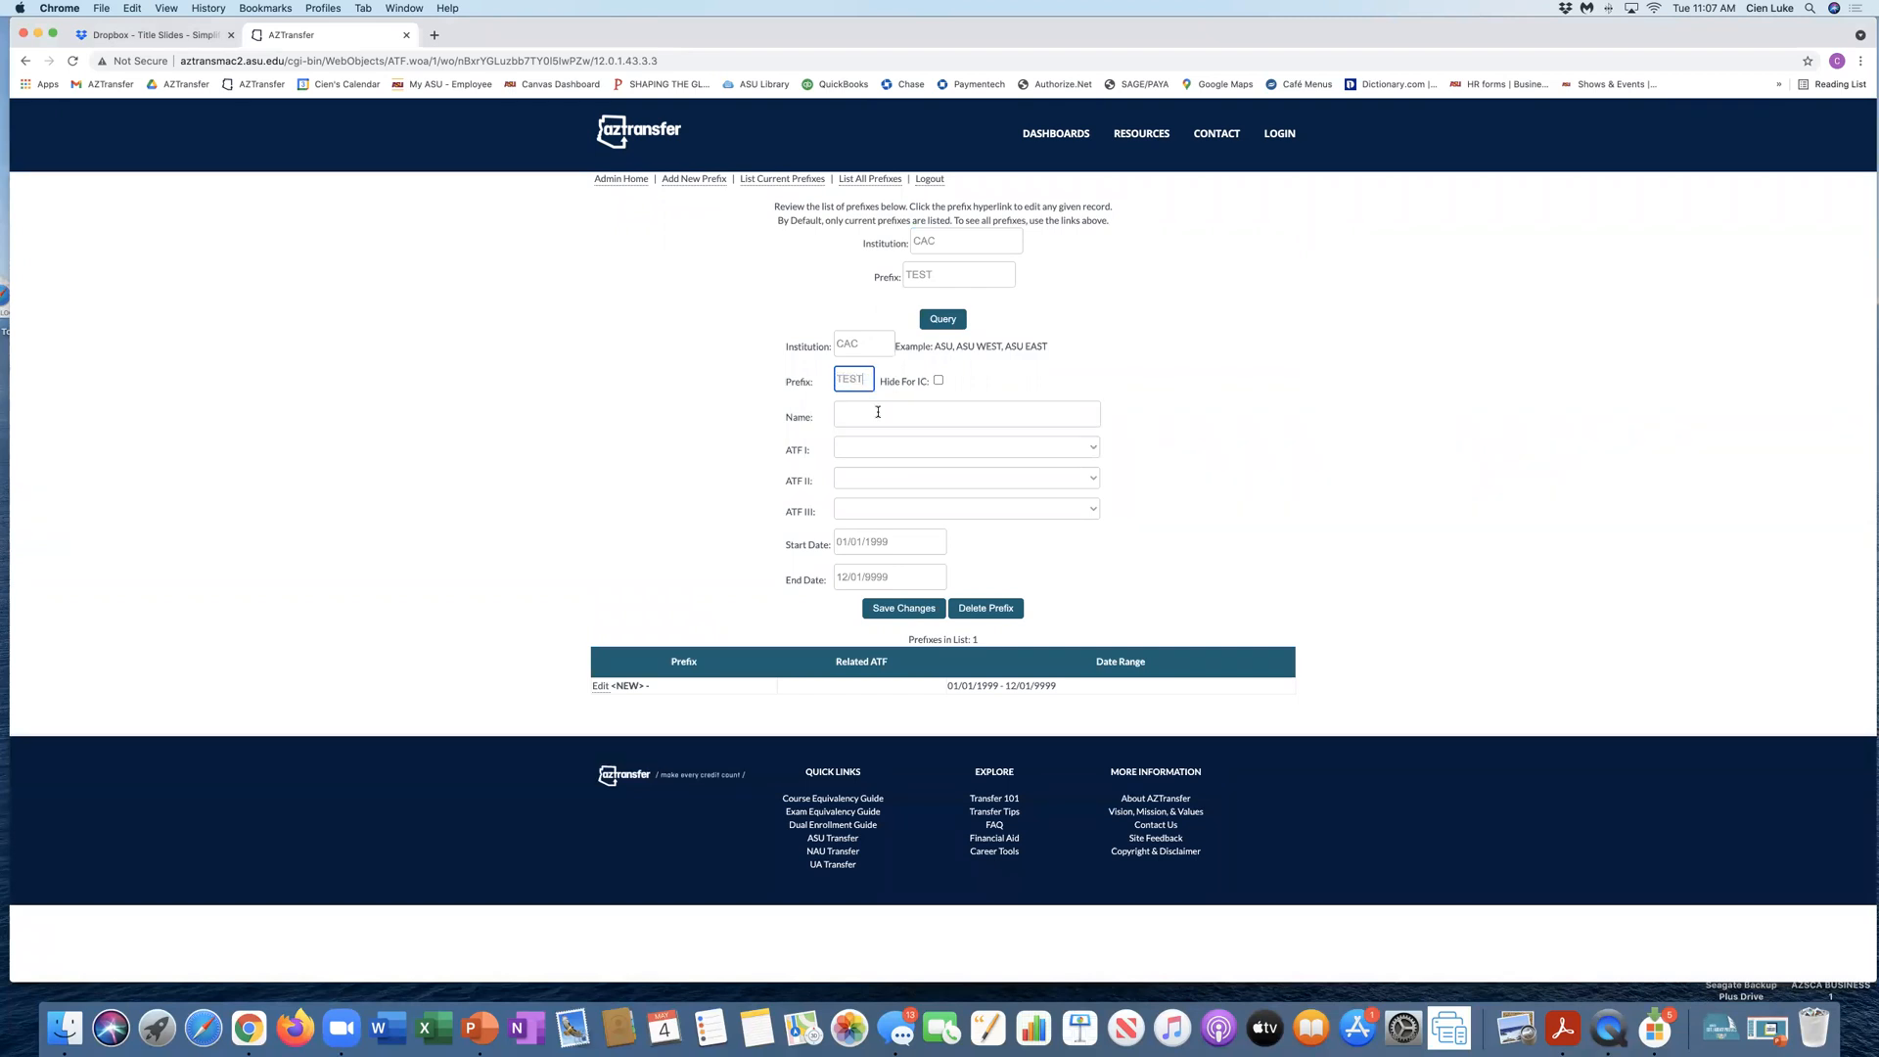
click(869, 410)
text(Te)
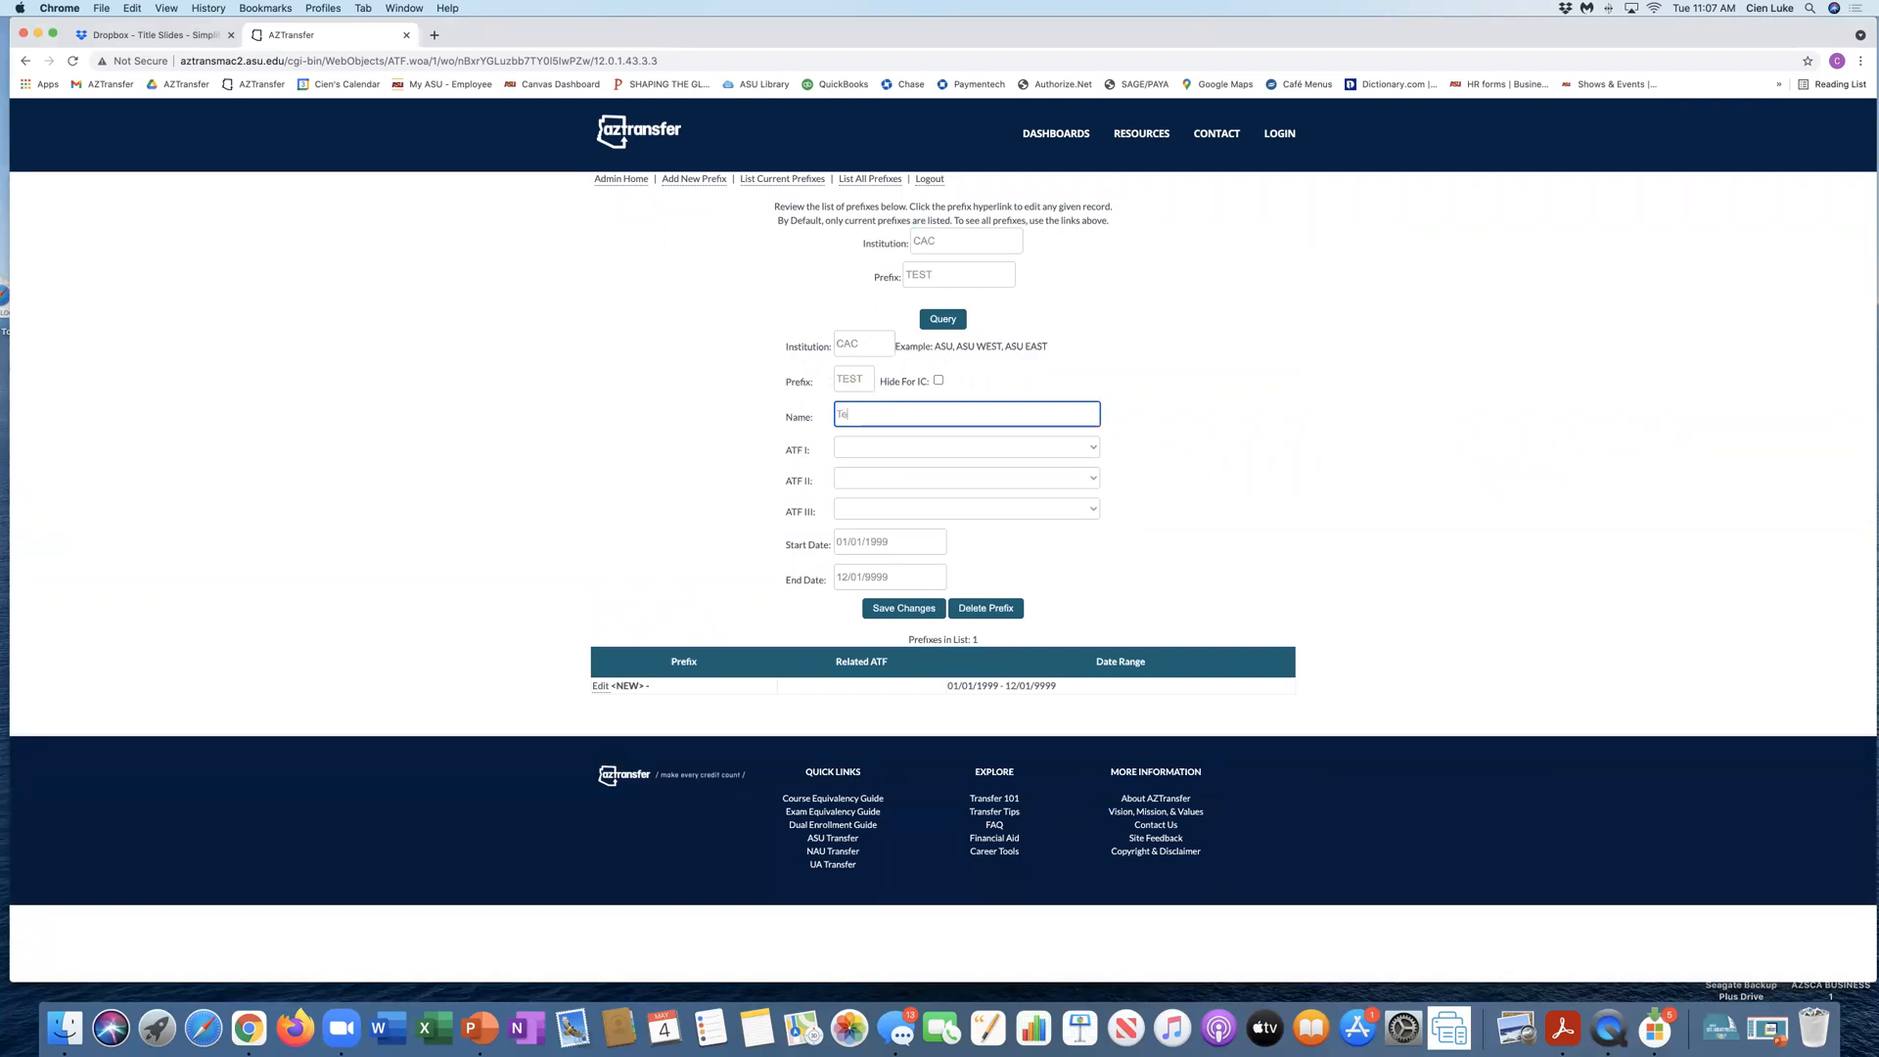
text(st Data)
Step: Assign the new prefix to Administration of Justice Studies as ATF I, Agriculture as ATF II and Allied Health/Health Related Professions as ATF III
click(1093, 449)
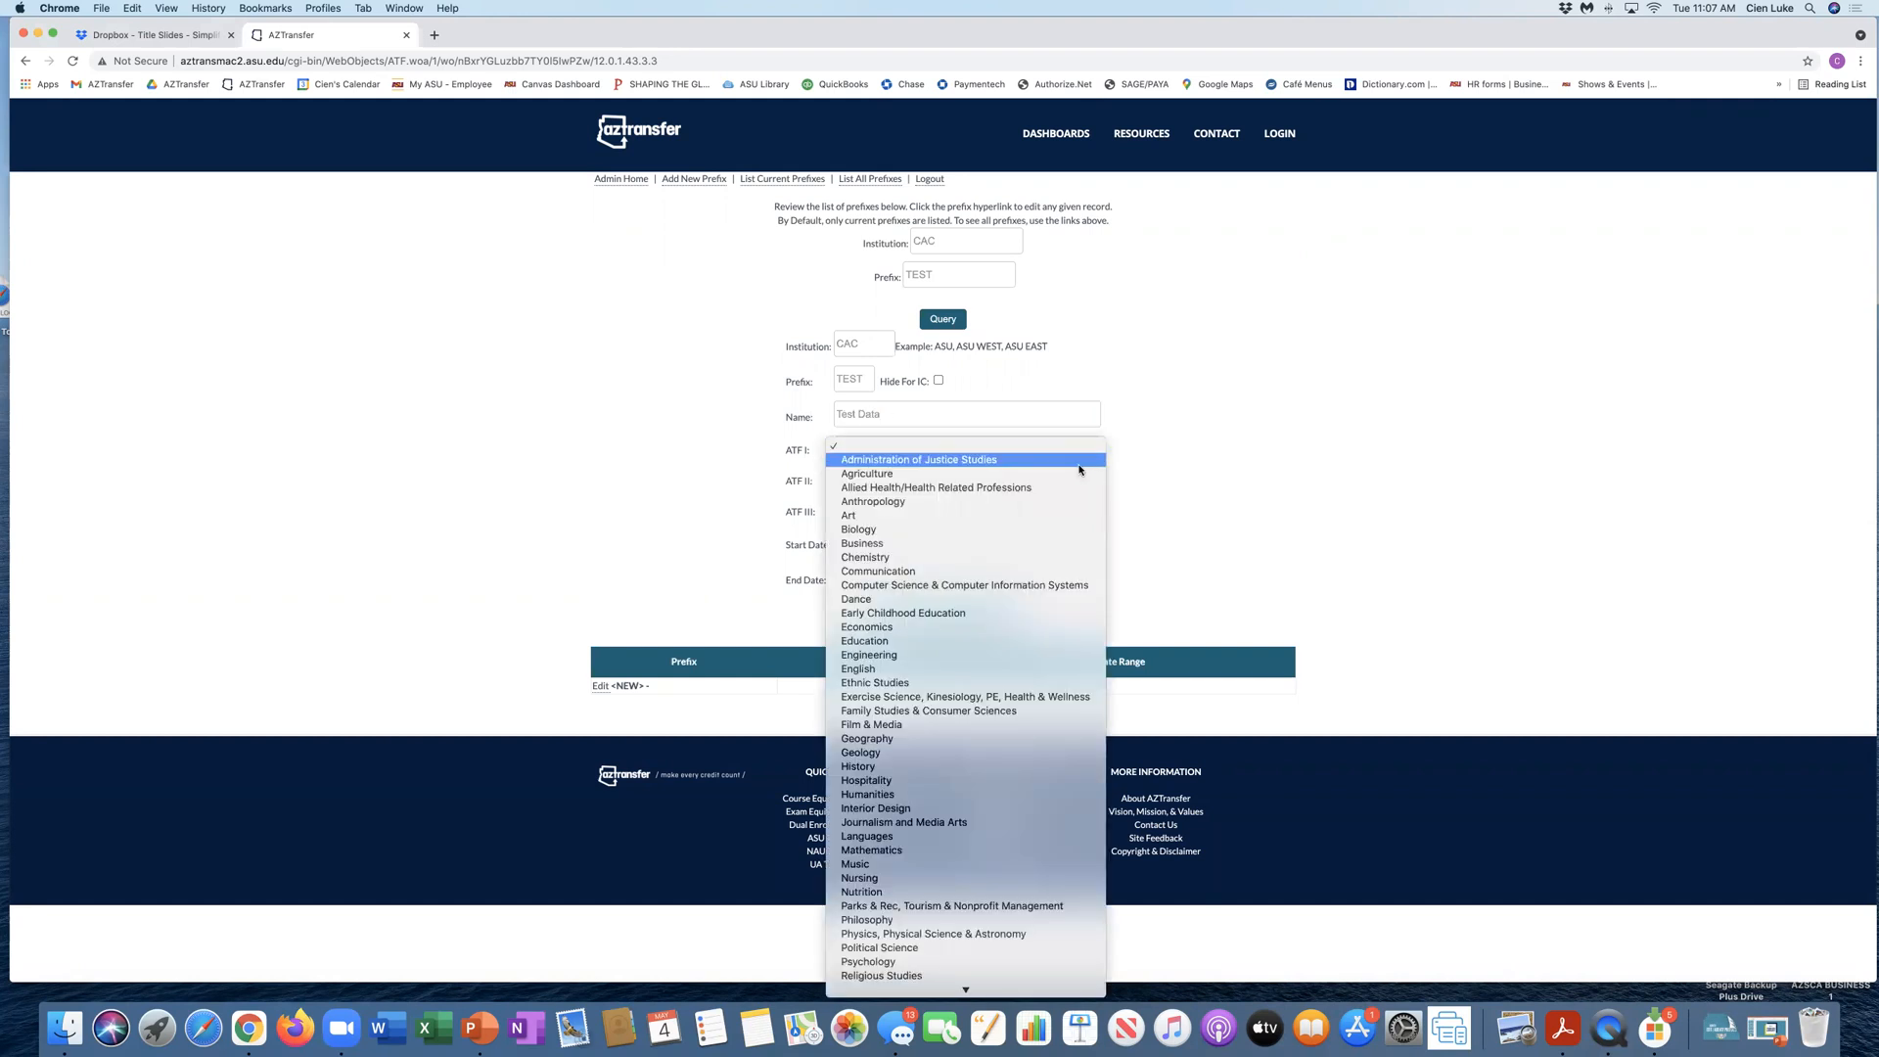
click(1079, 460)
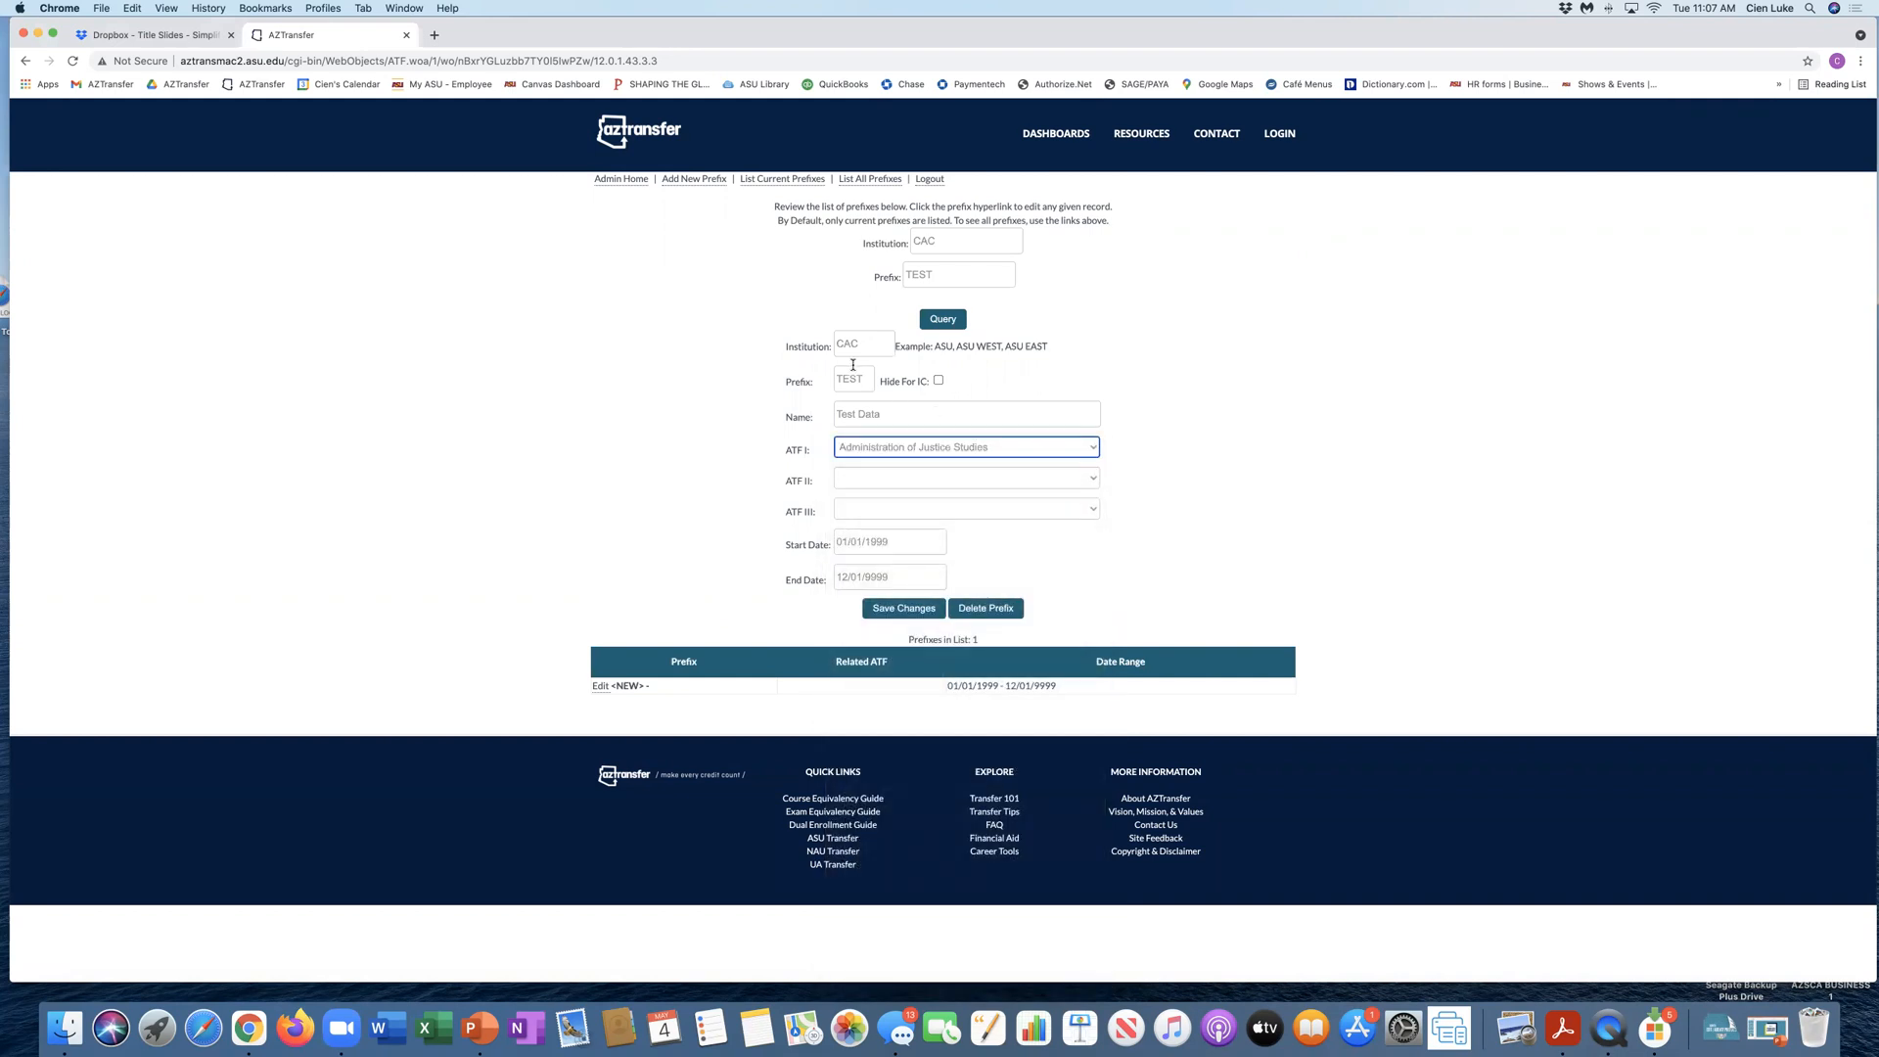
drag(834, 379, 877, 380)
click(1090, 478)
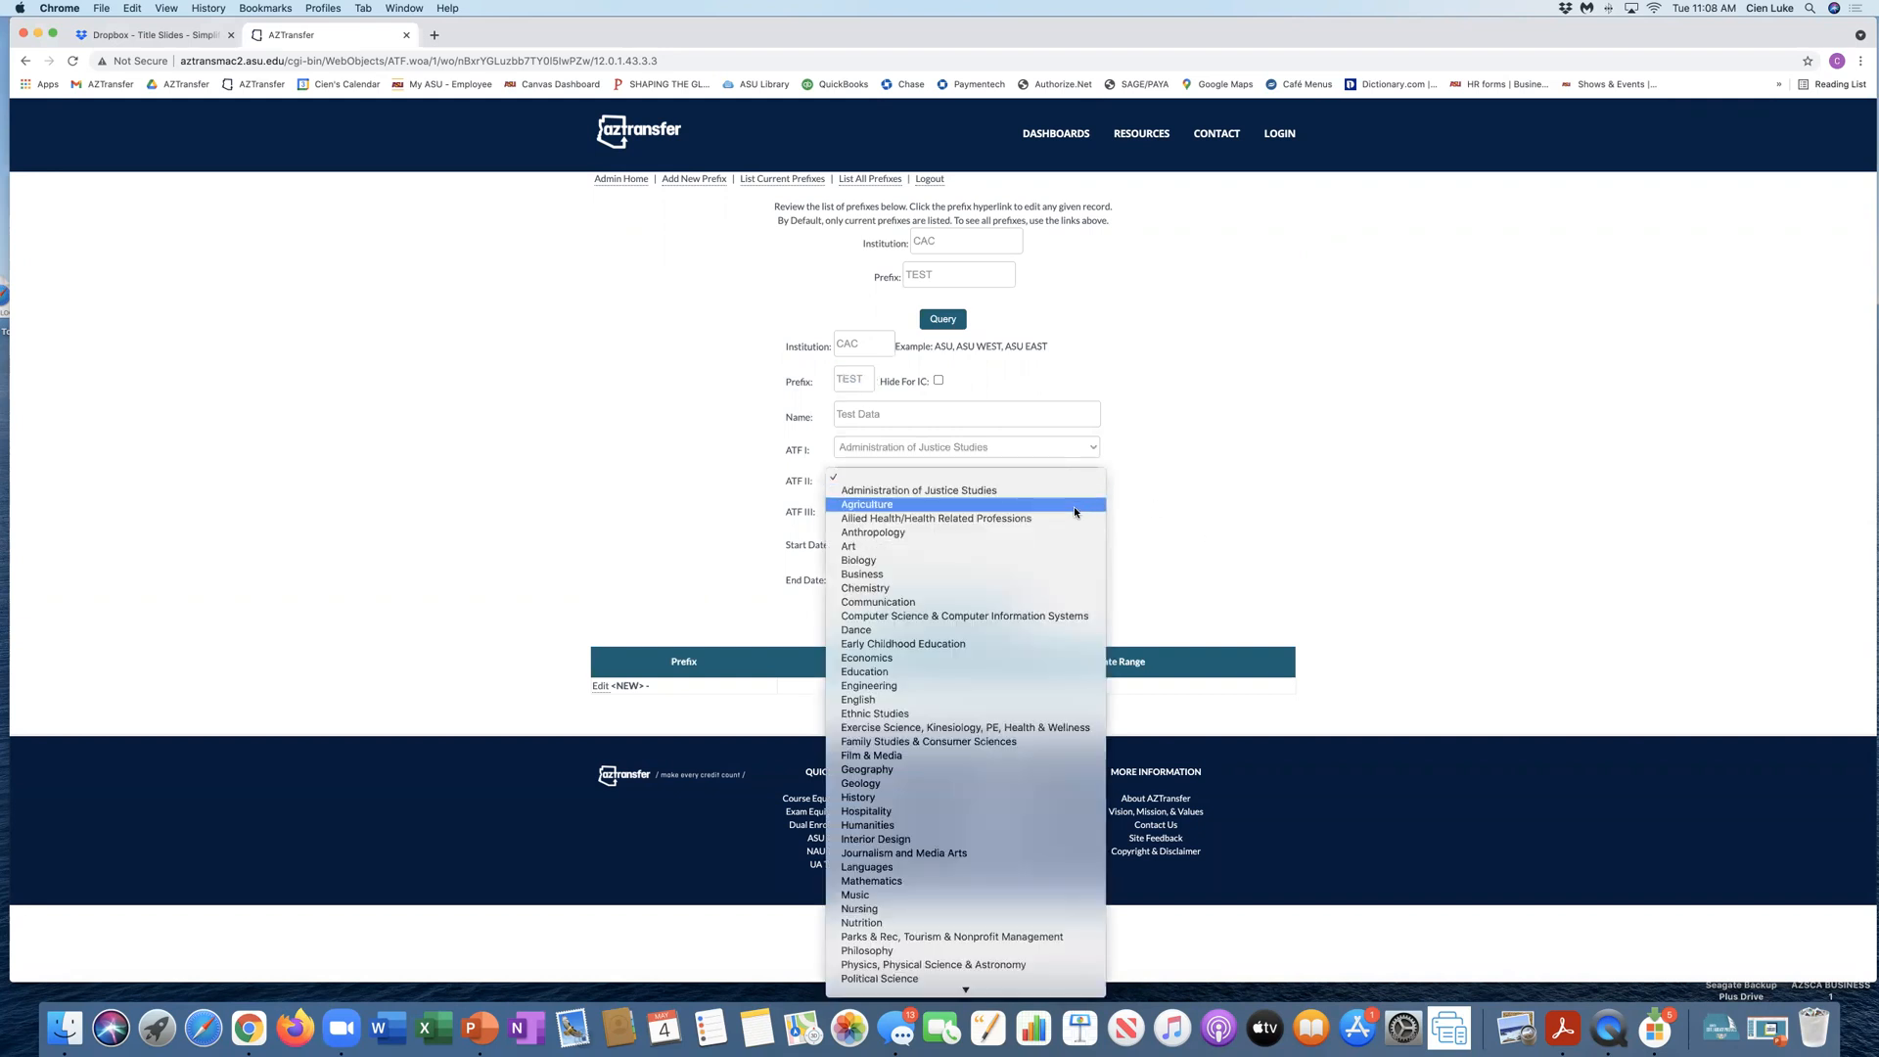
click(1072, 505)
click(1095, 509)
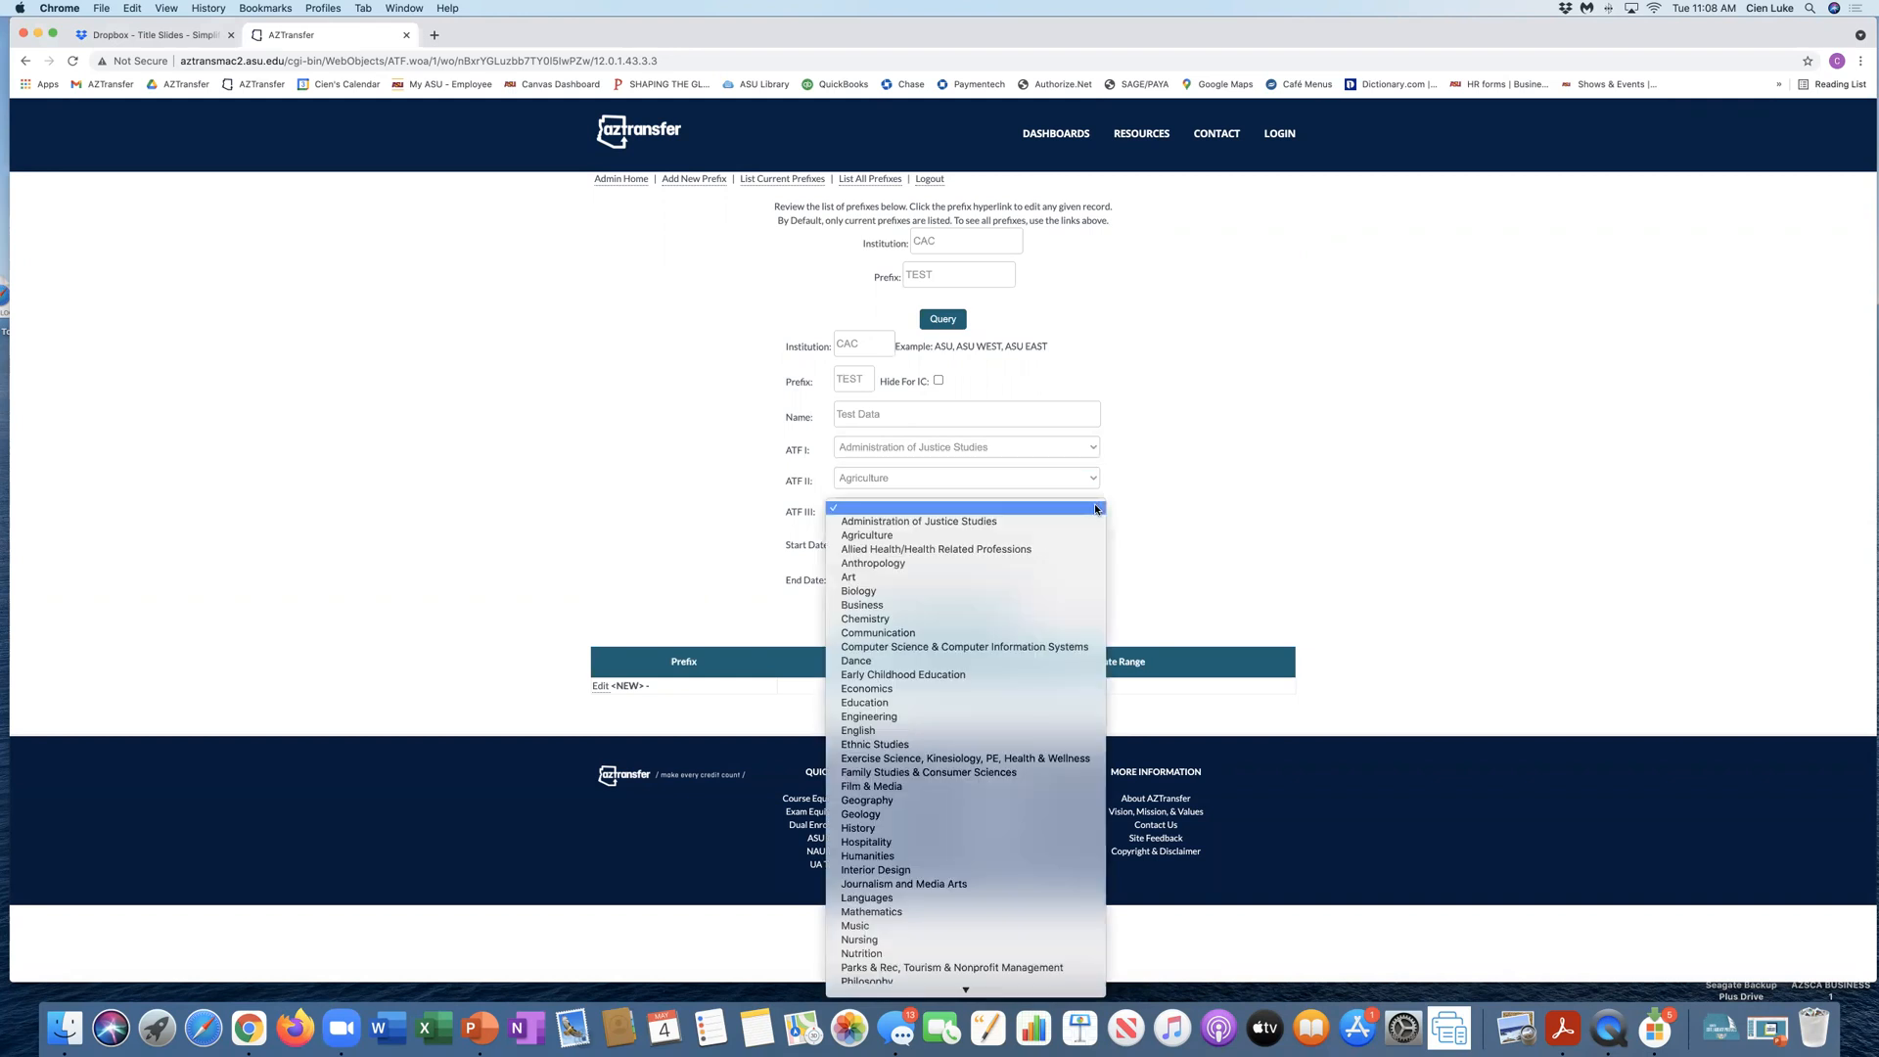
click(1052, 548)
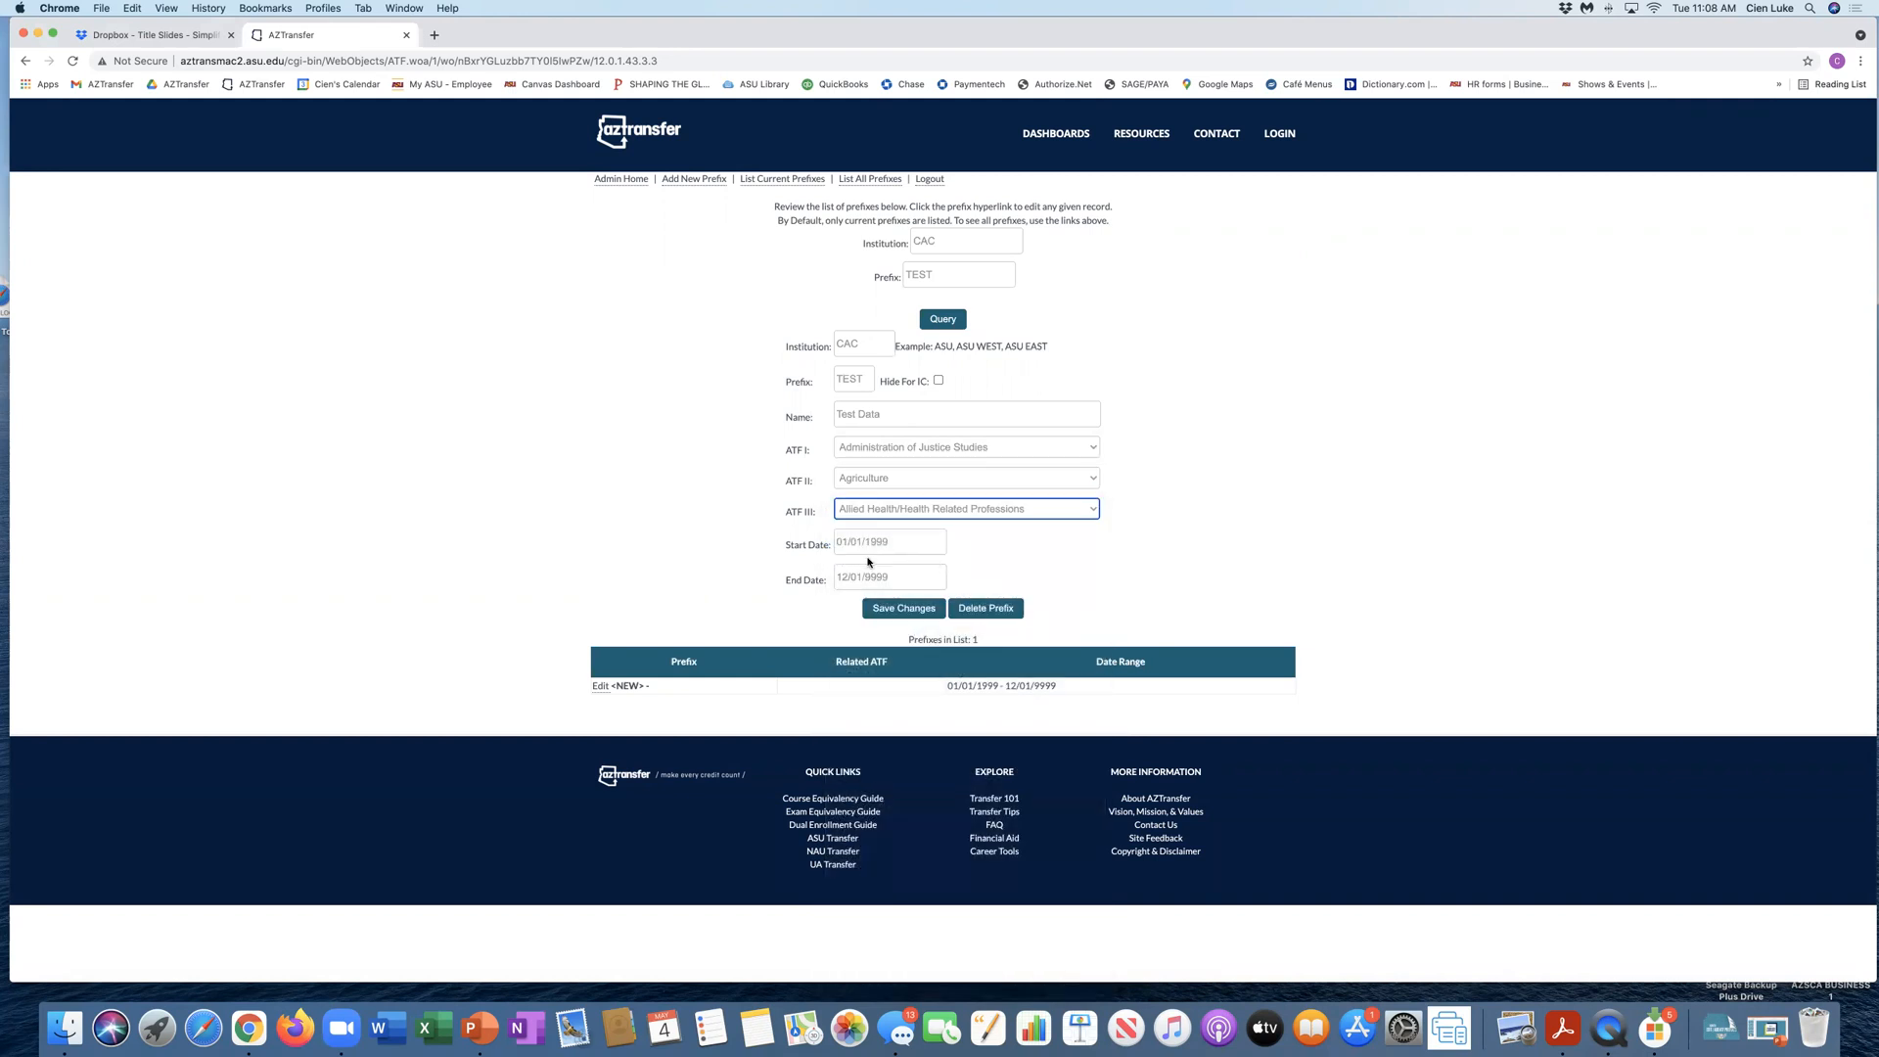
Step: Set the new prefix's start date to 05/01/2020, keep the default end date, and save the record
drag(892, 544, 811, 544)
text(05/01)
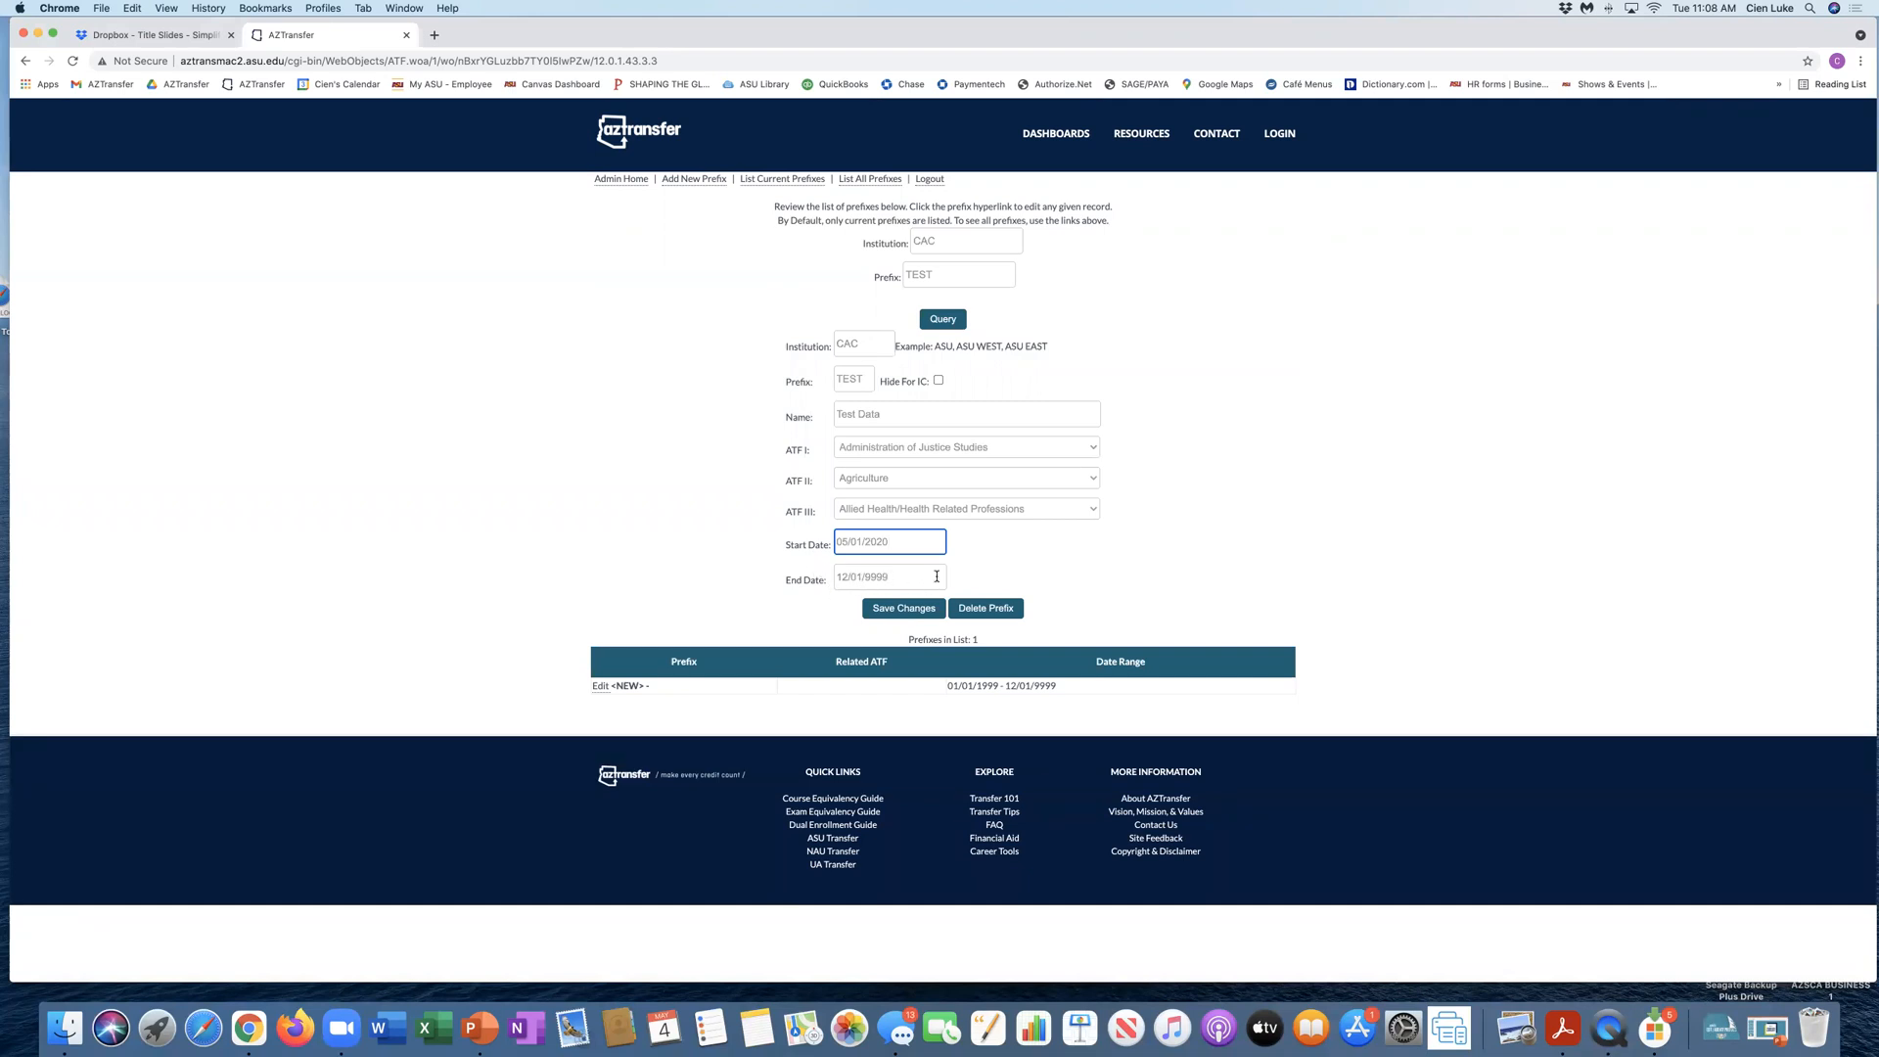
drag(895, 577, 830, 577)
click(900, 609)
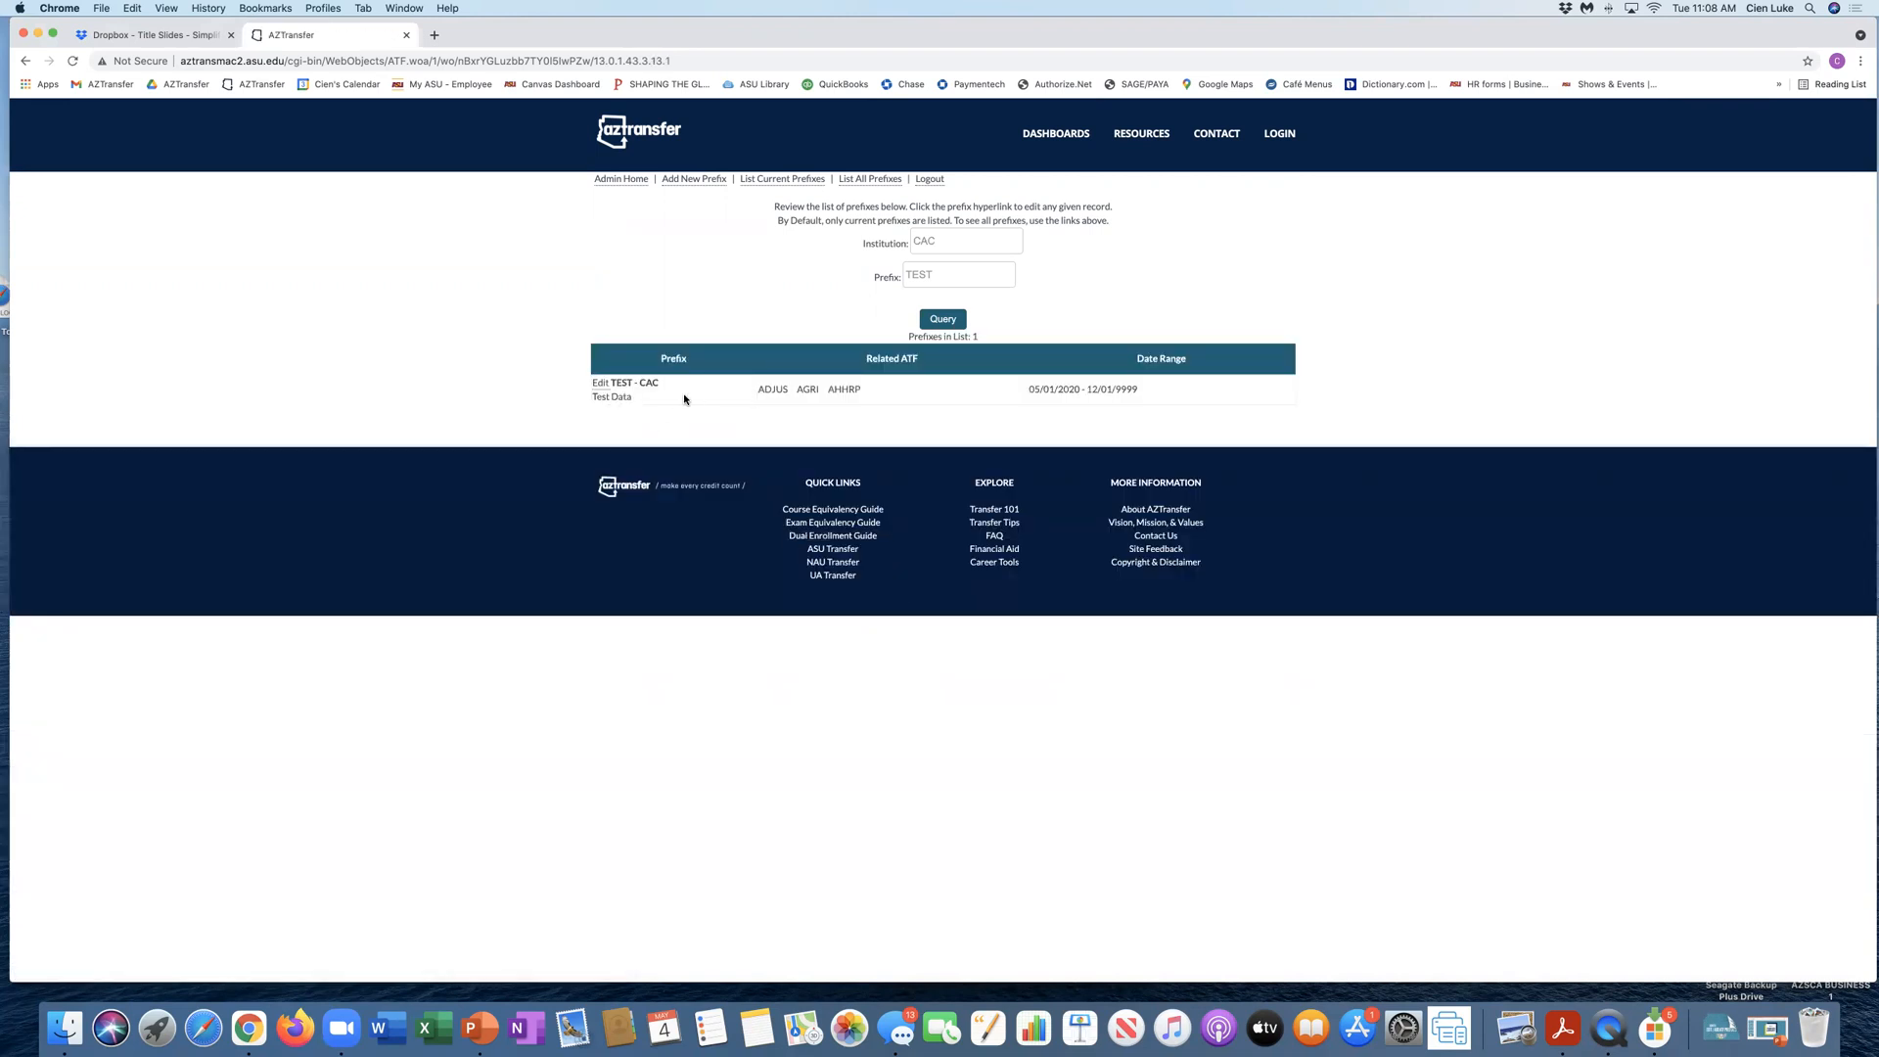
drag(612, 383, 639, 384)
Step: Check the Administration of Justice Studies dashboard's college course prefixes for the CAC Test Data (TEST) entry
click(1043, 137)
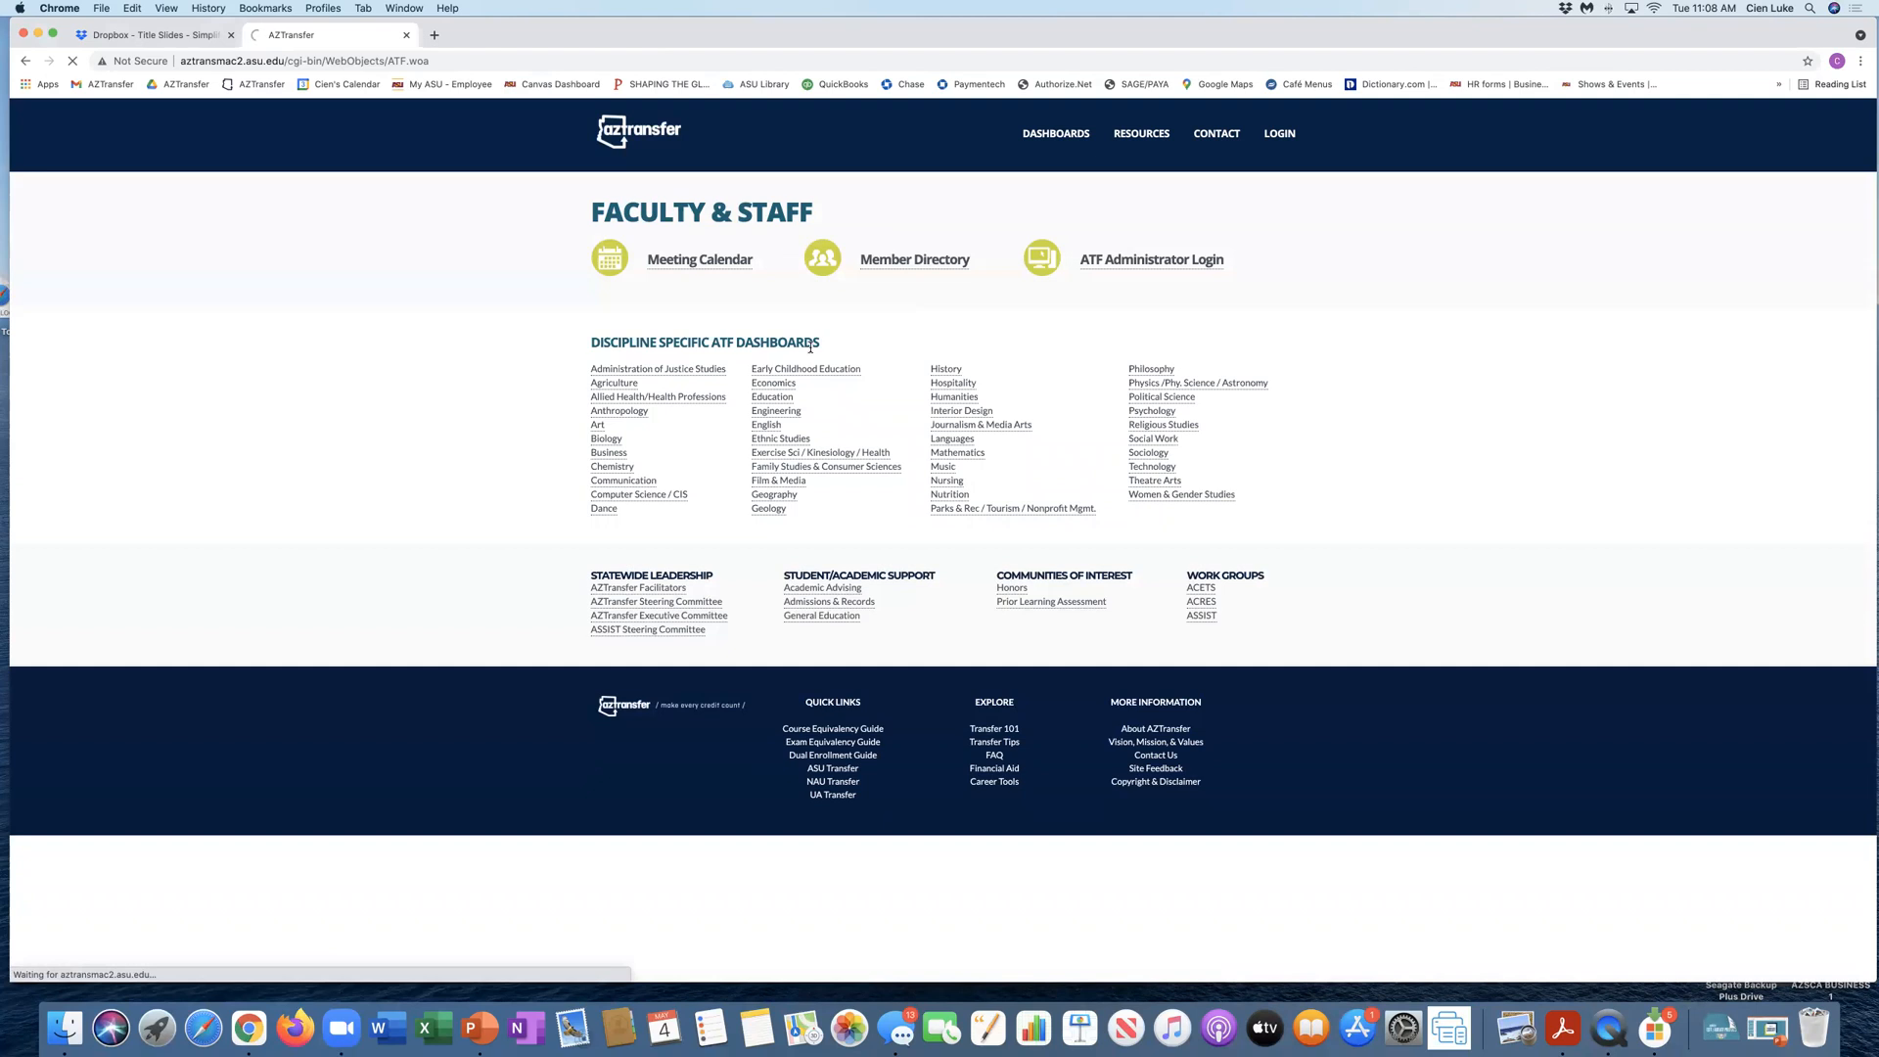
scroll(652, 575, down, 5)
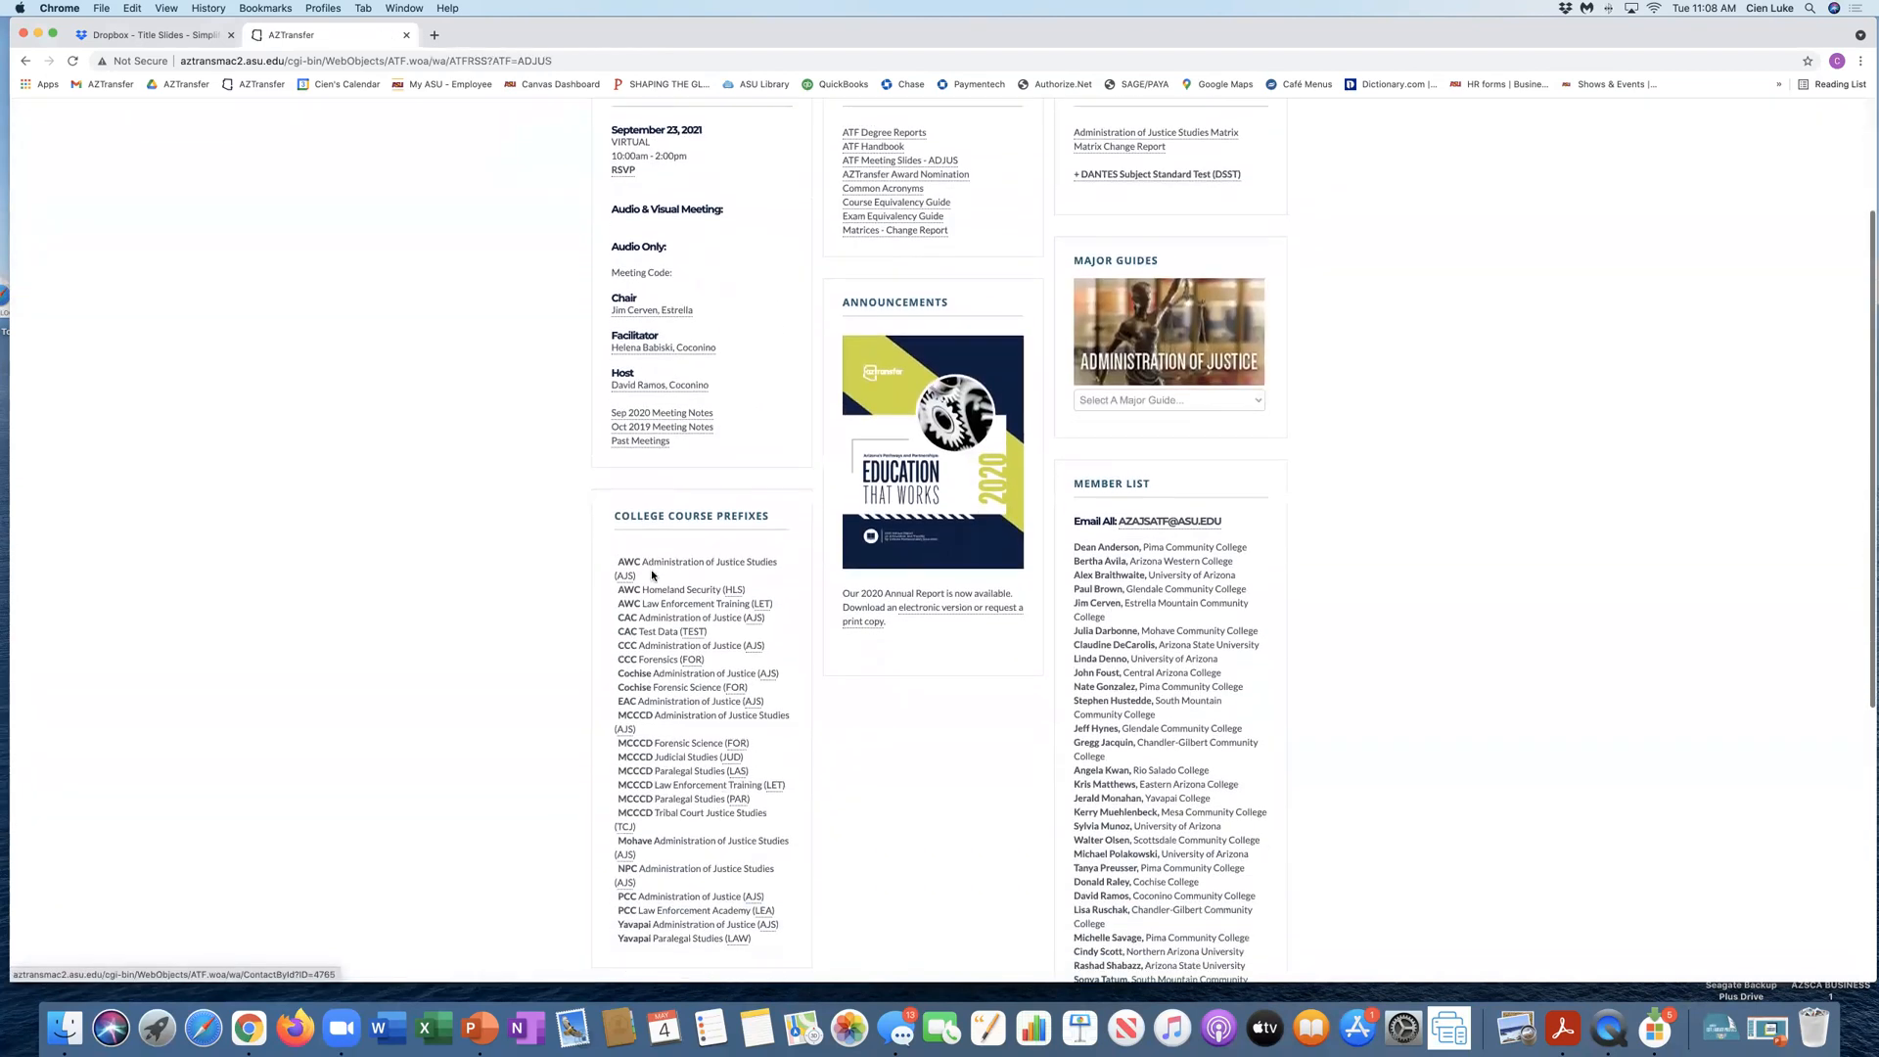
drag(616, 631, 713, 631)
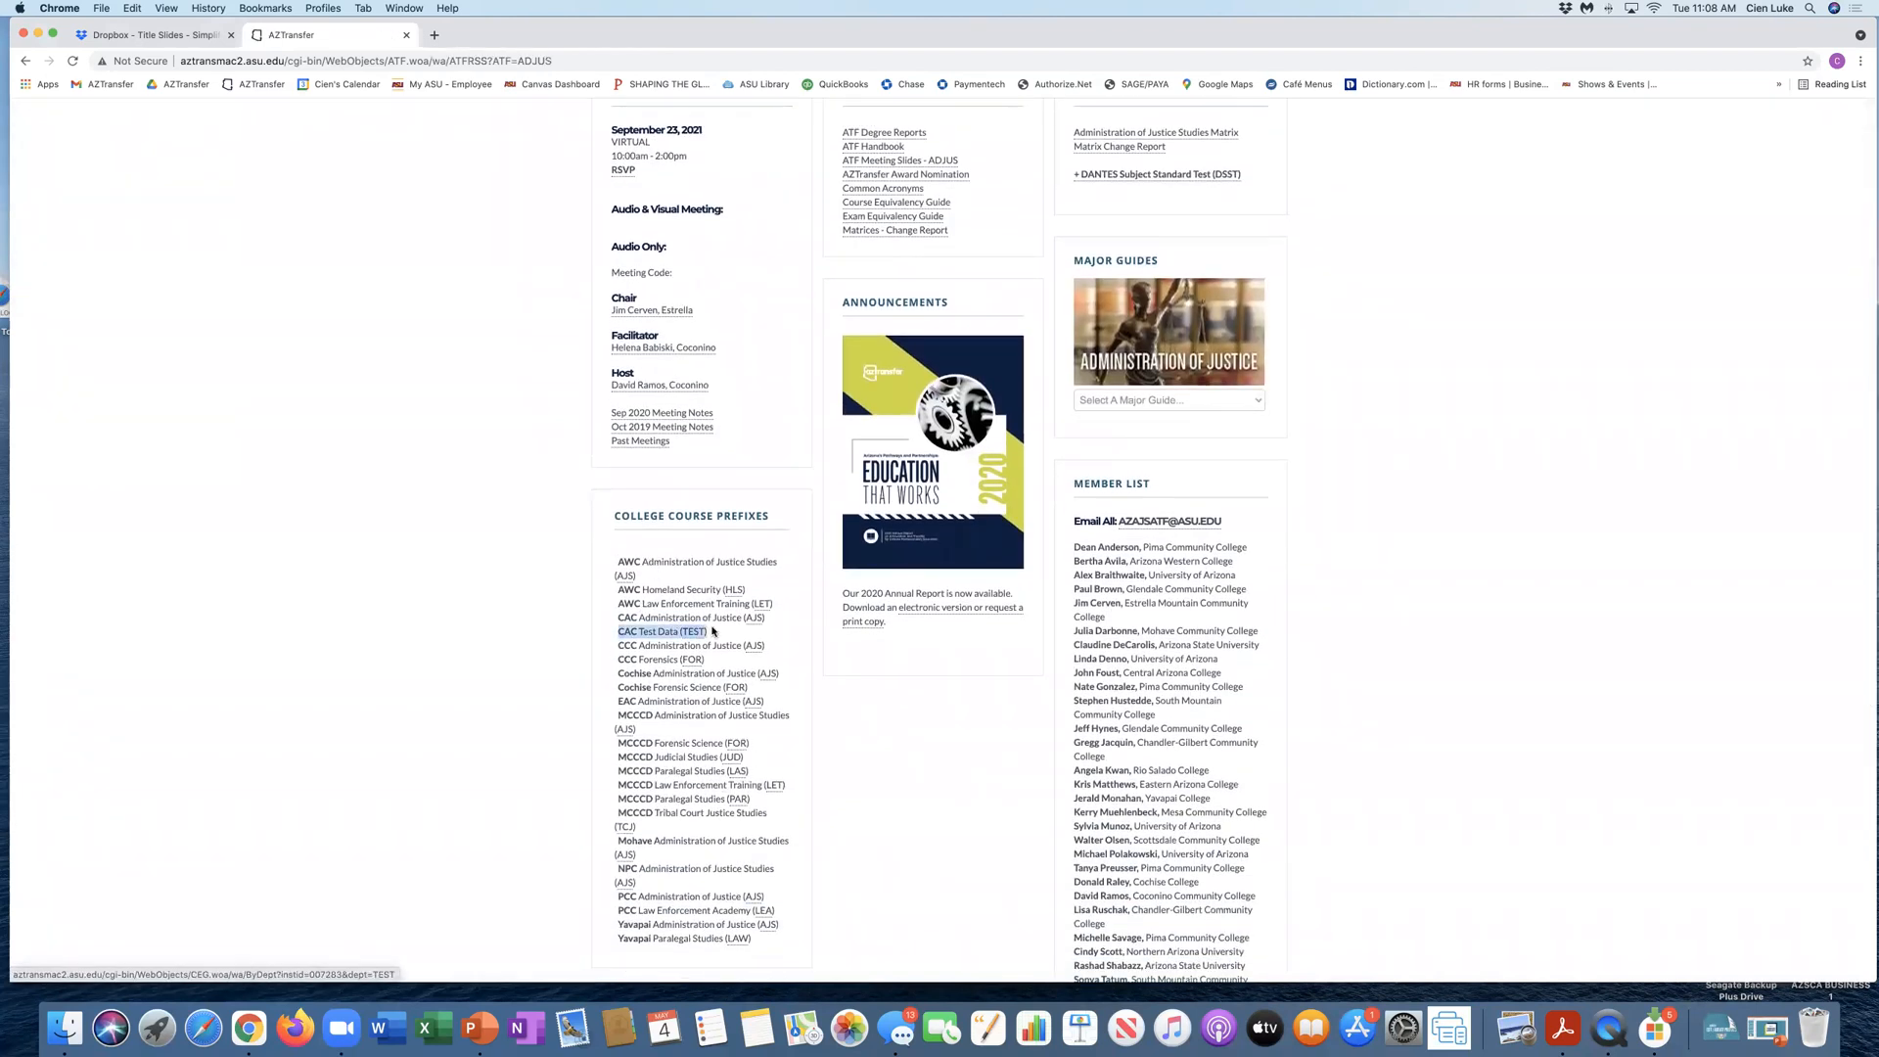
scroll(713, 631, up, 3)
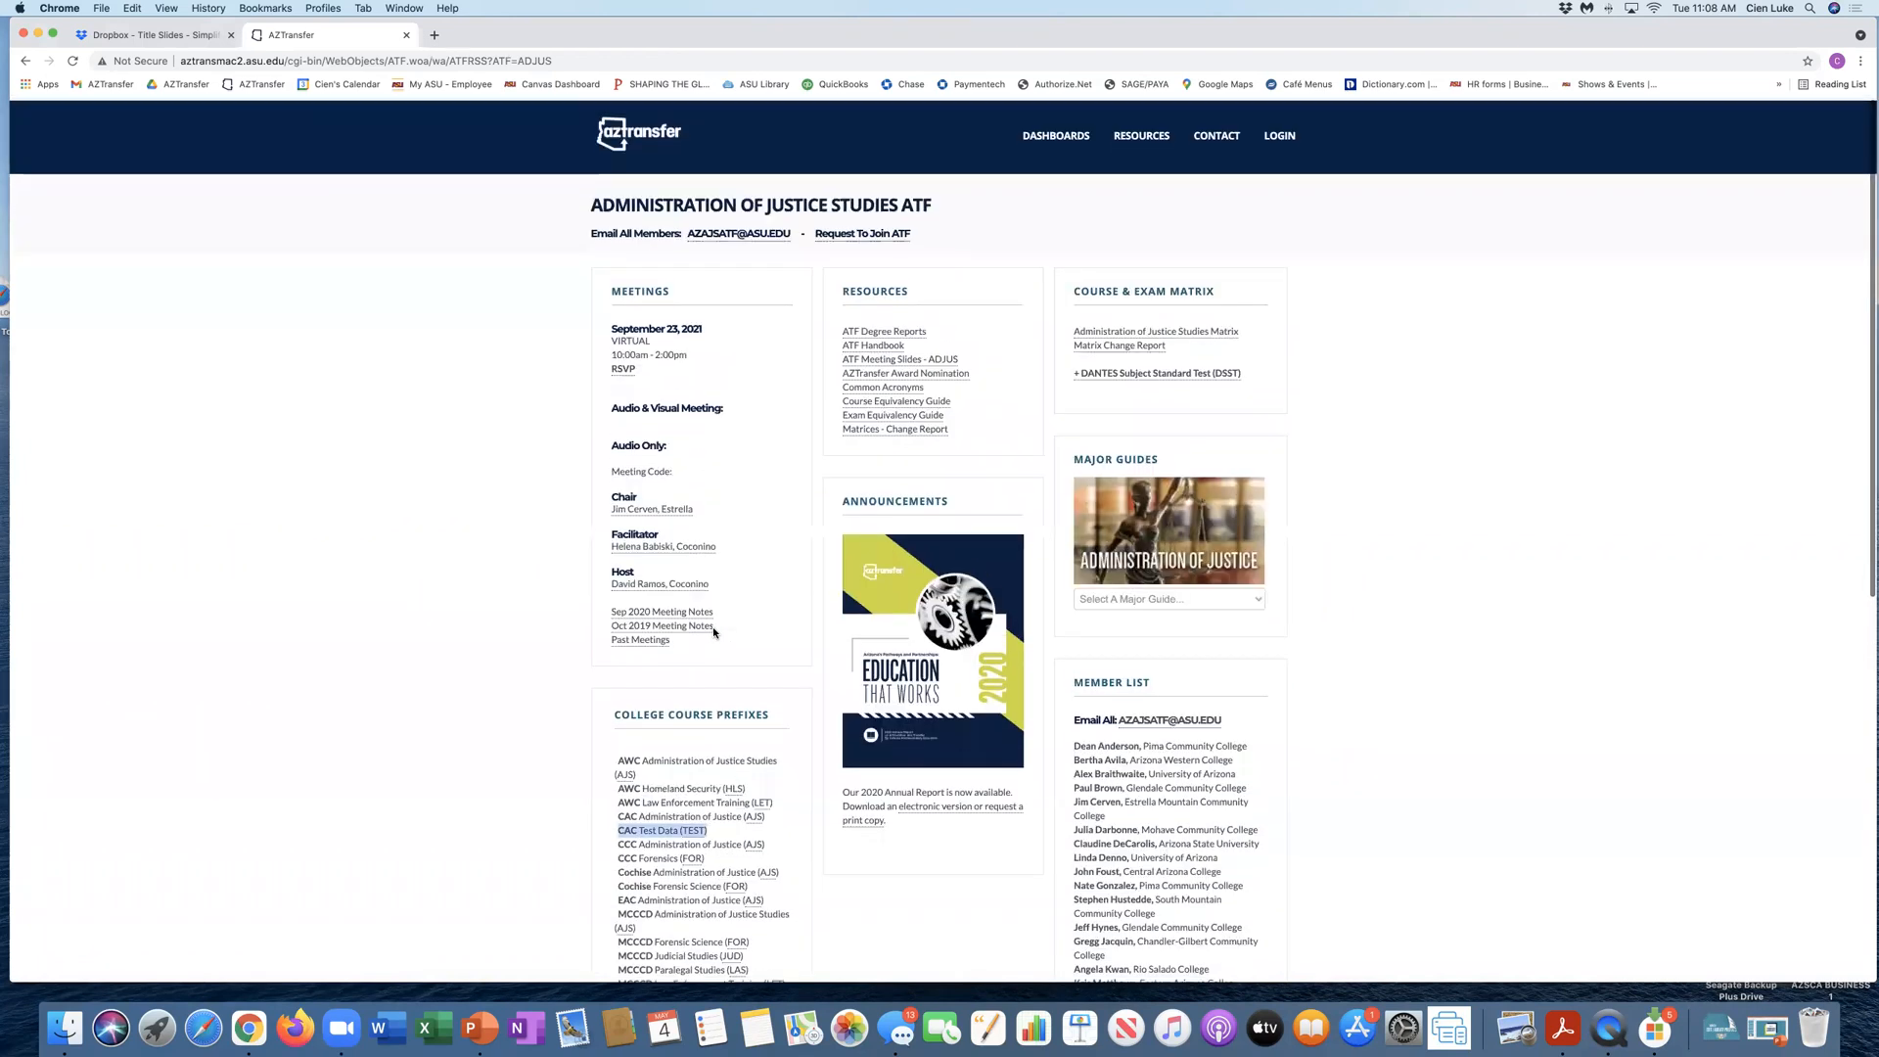
Step: Check the Agriculture dashboard's college course prefixes for the CAC Test Data (TEST) entry
click(1032, 136)
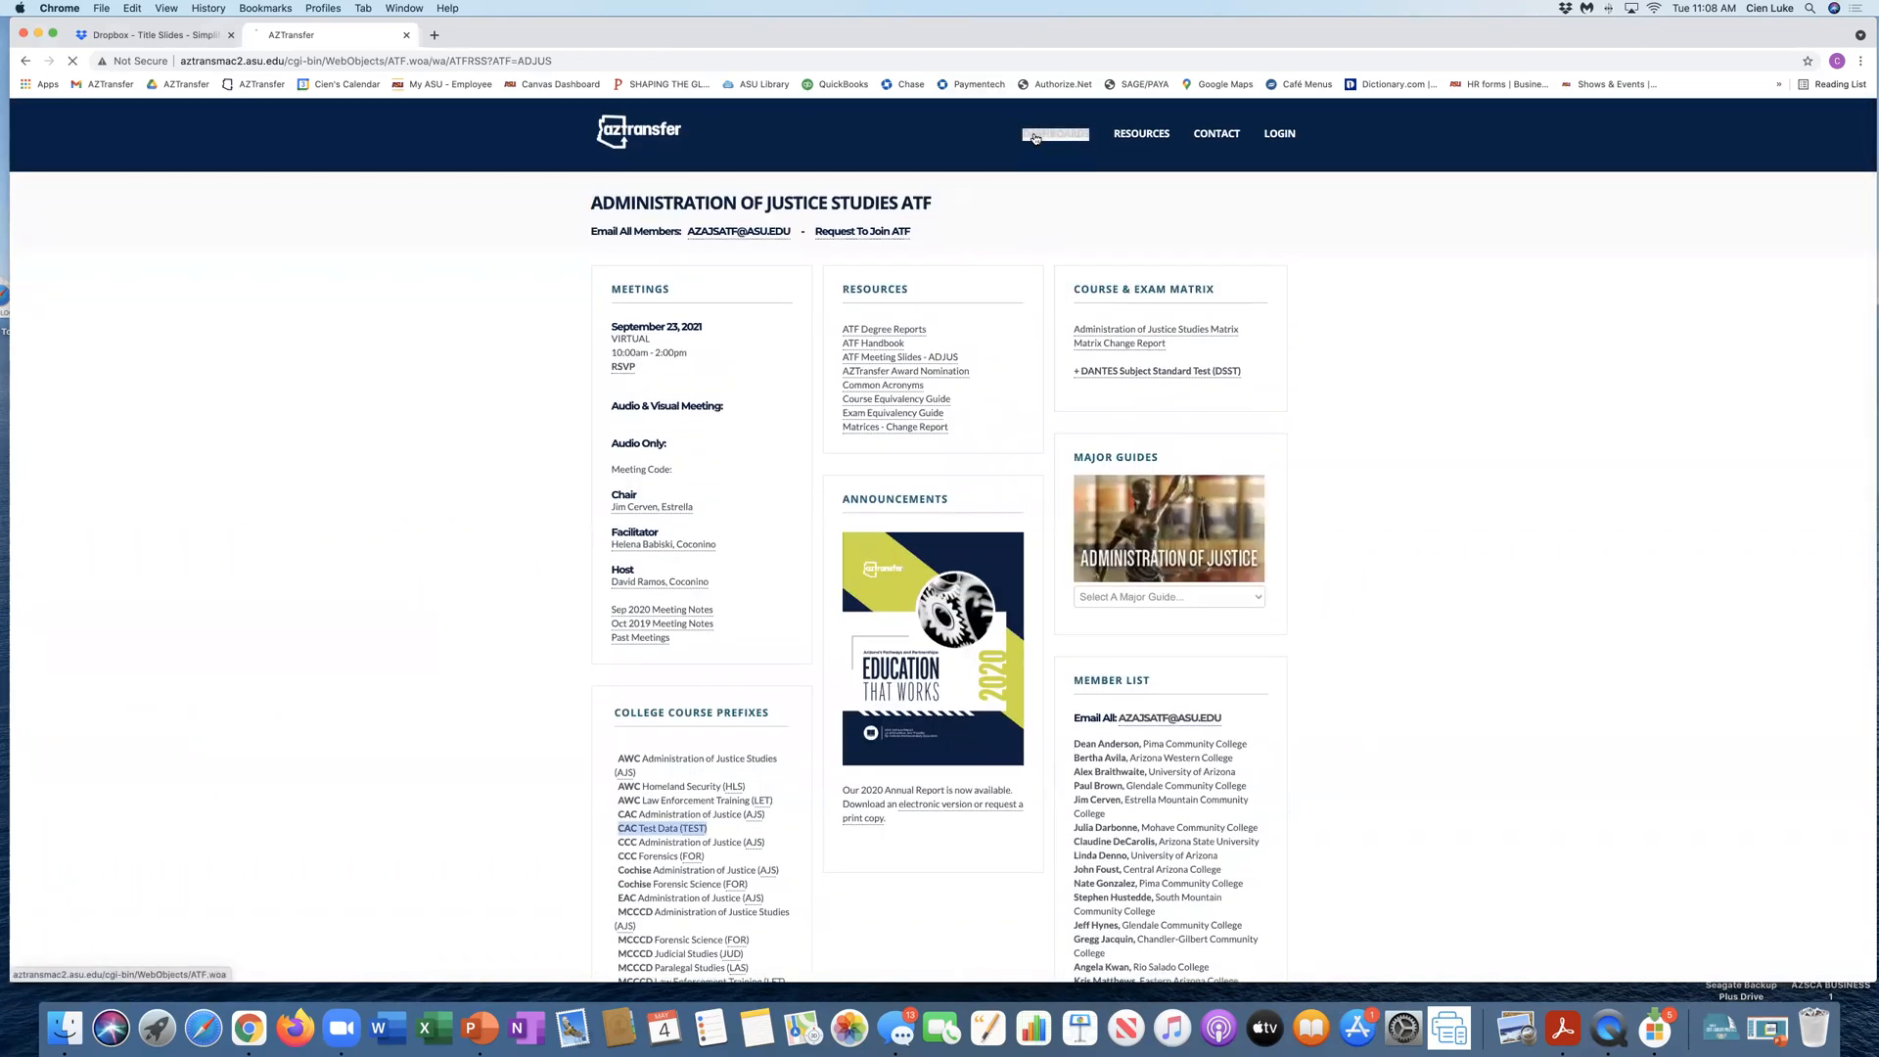
click(613, 388)
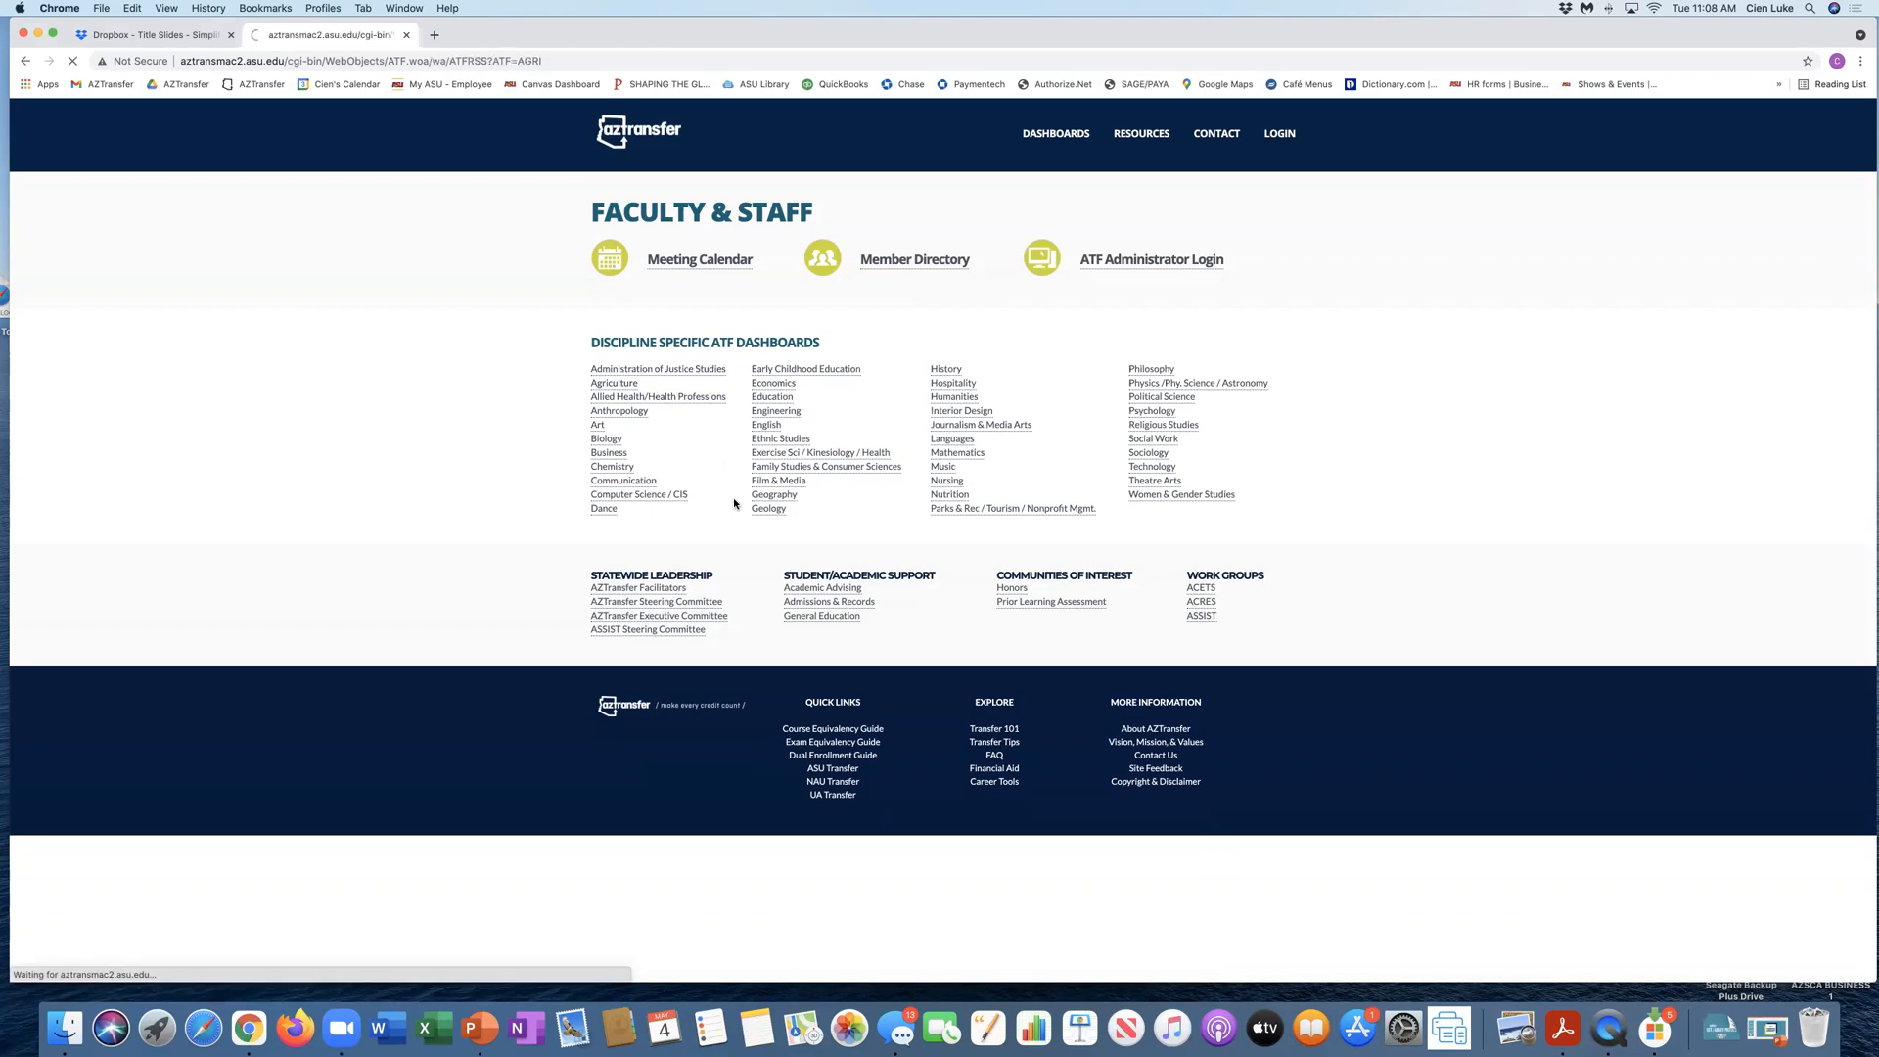
scroll(733, 502, down, 3)
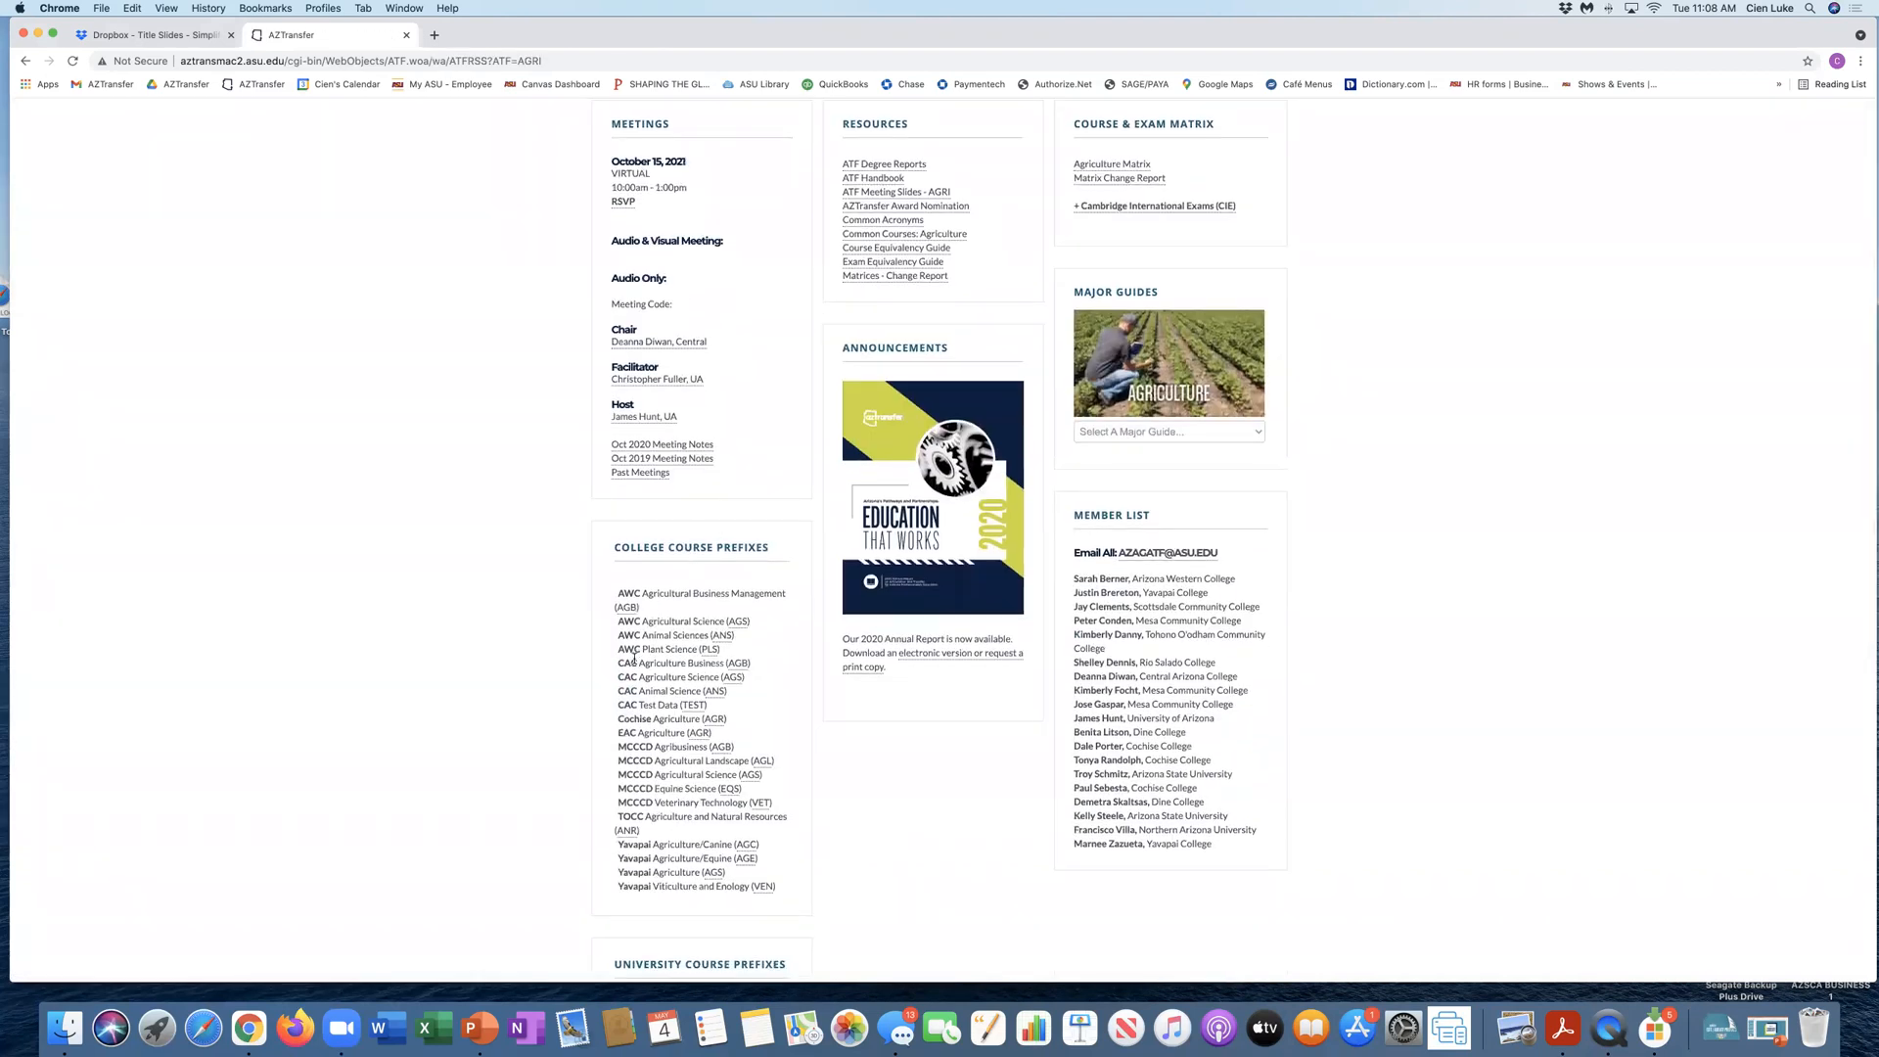
drag(613, 704, 708, 705)
scroll(971, 373, up, 3)
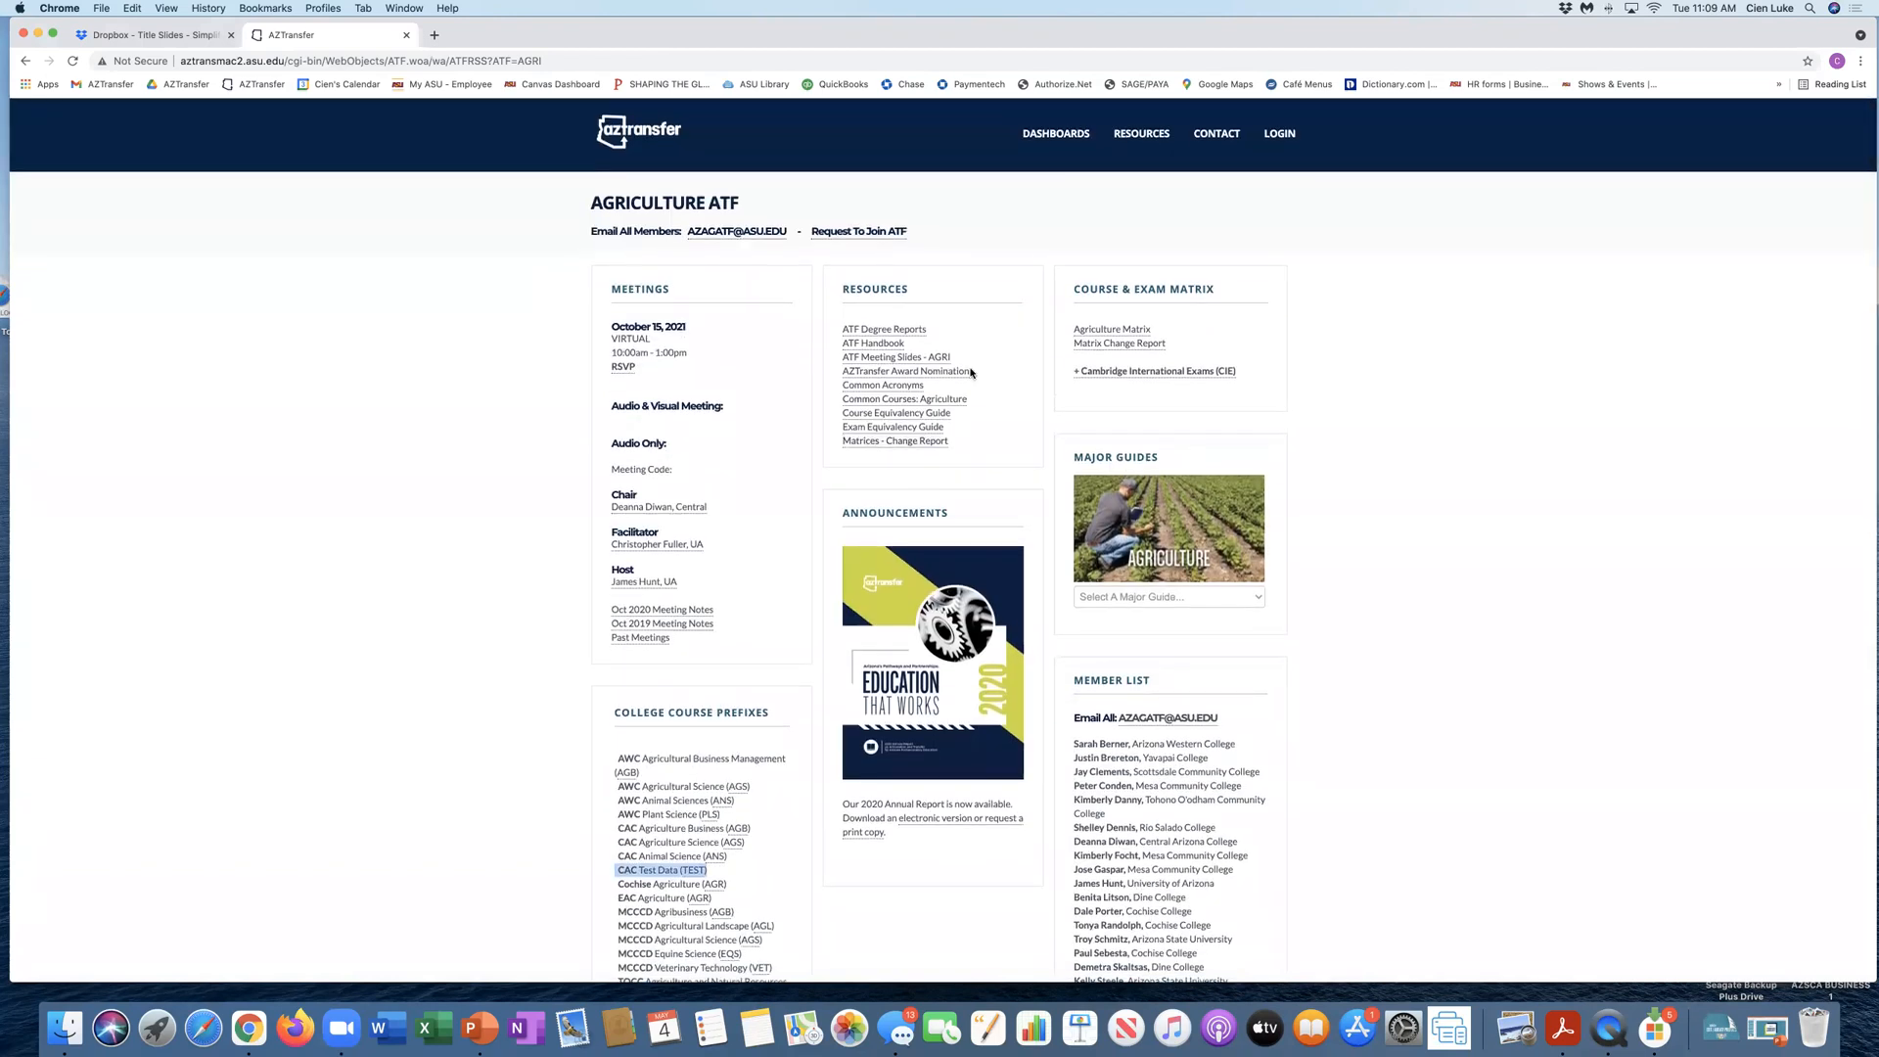
Step: Check the Allied Health/Health Professions dashboard's college course prefixes for the CAC Test Data (TEST) entry
click(1055, 133)
click(646, 397)
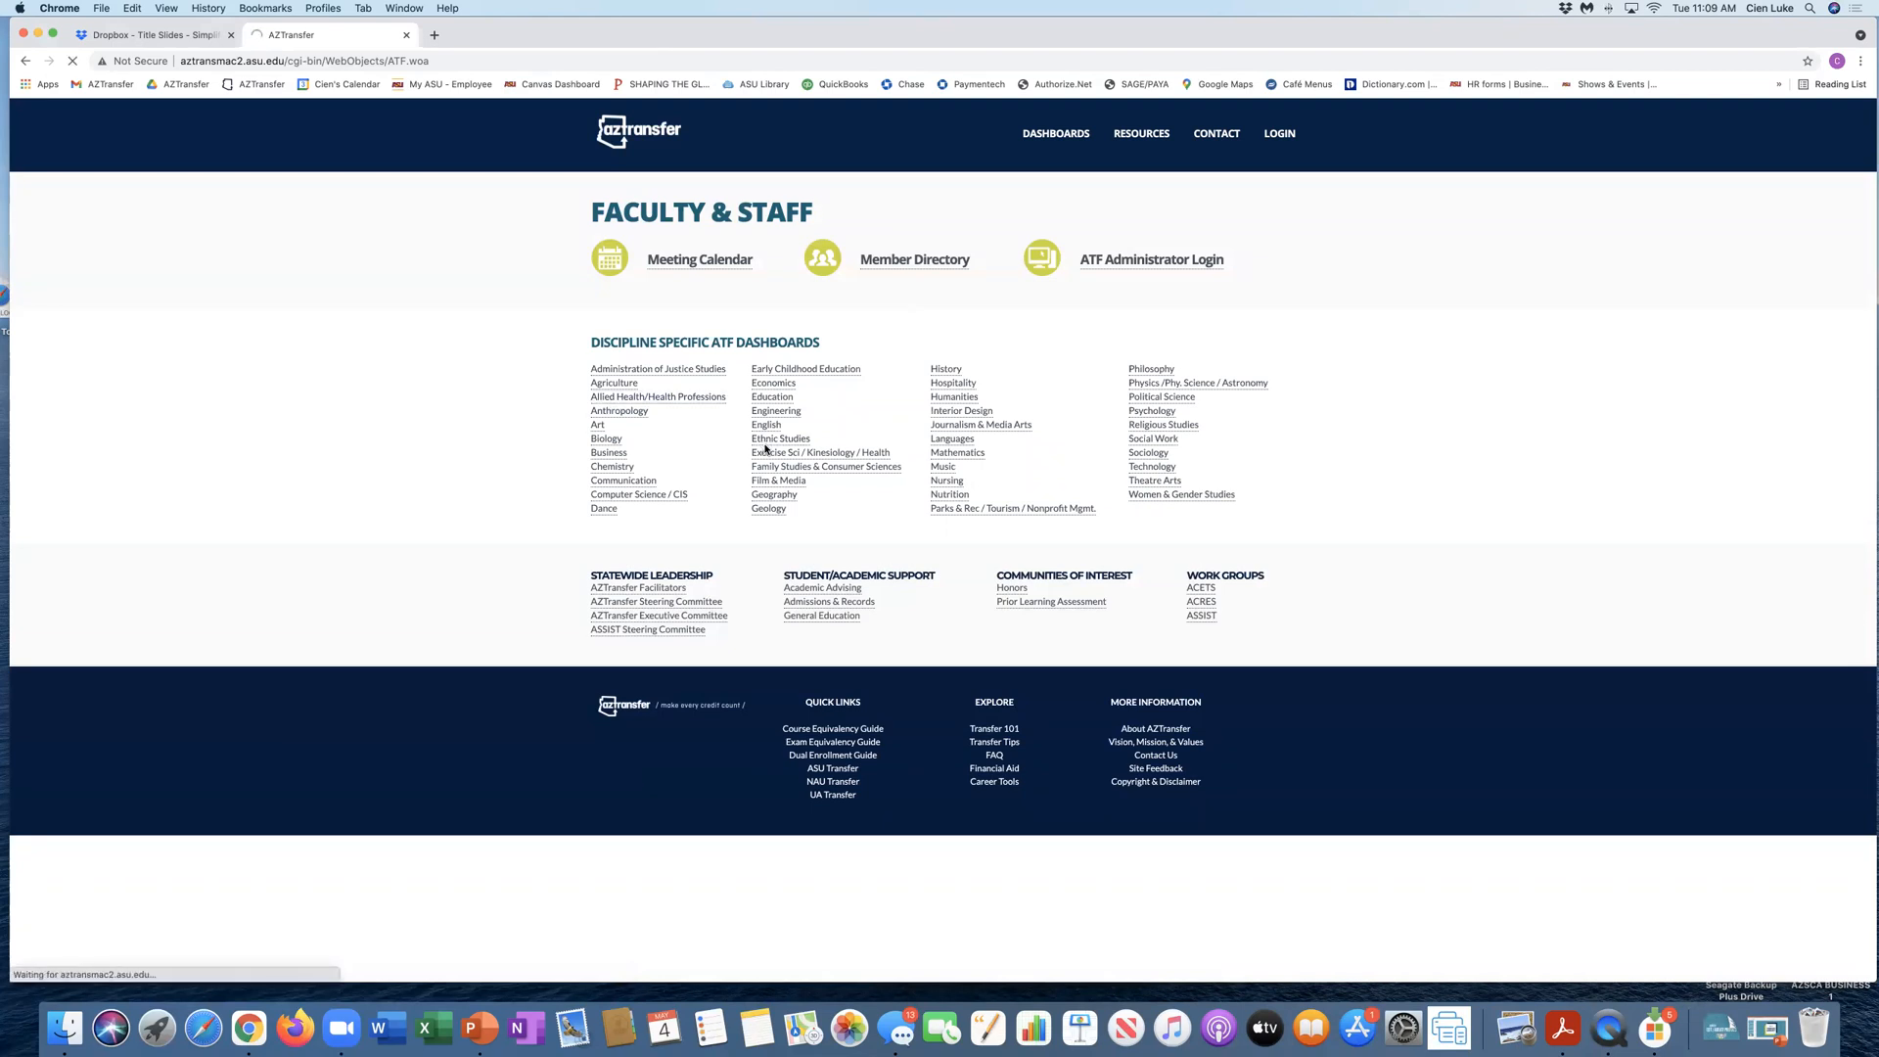
scroll(765, 449, down, 5)
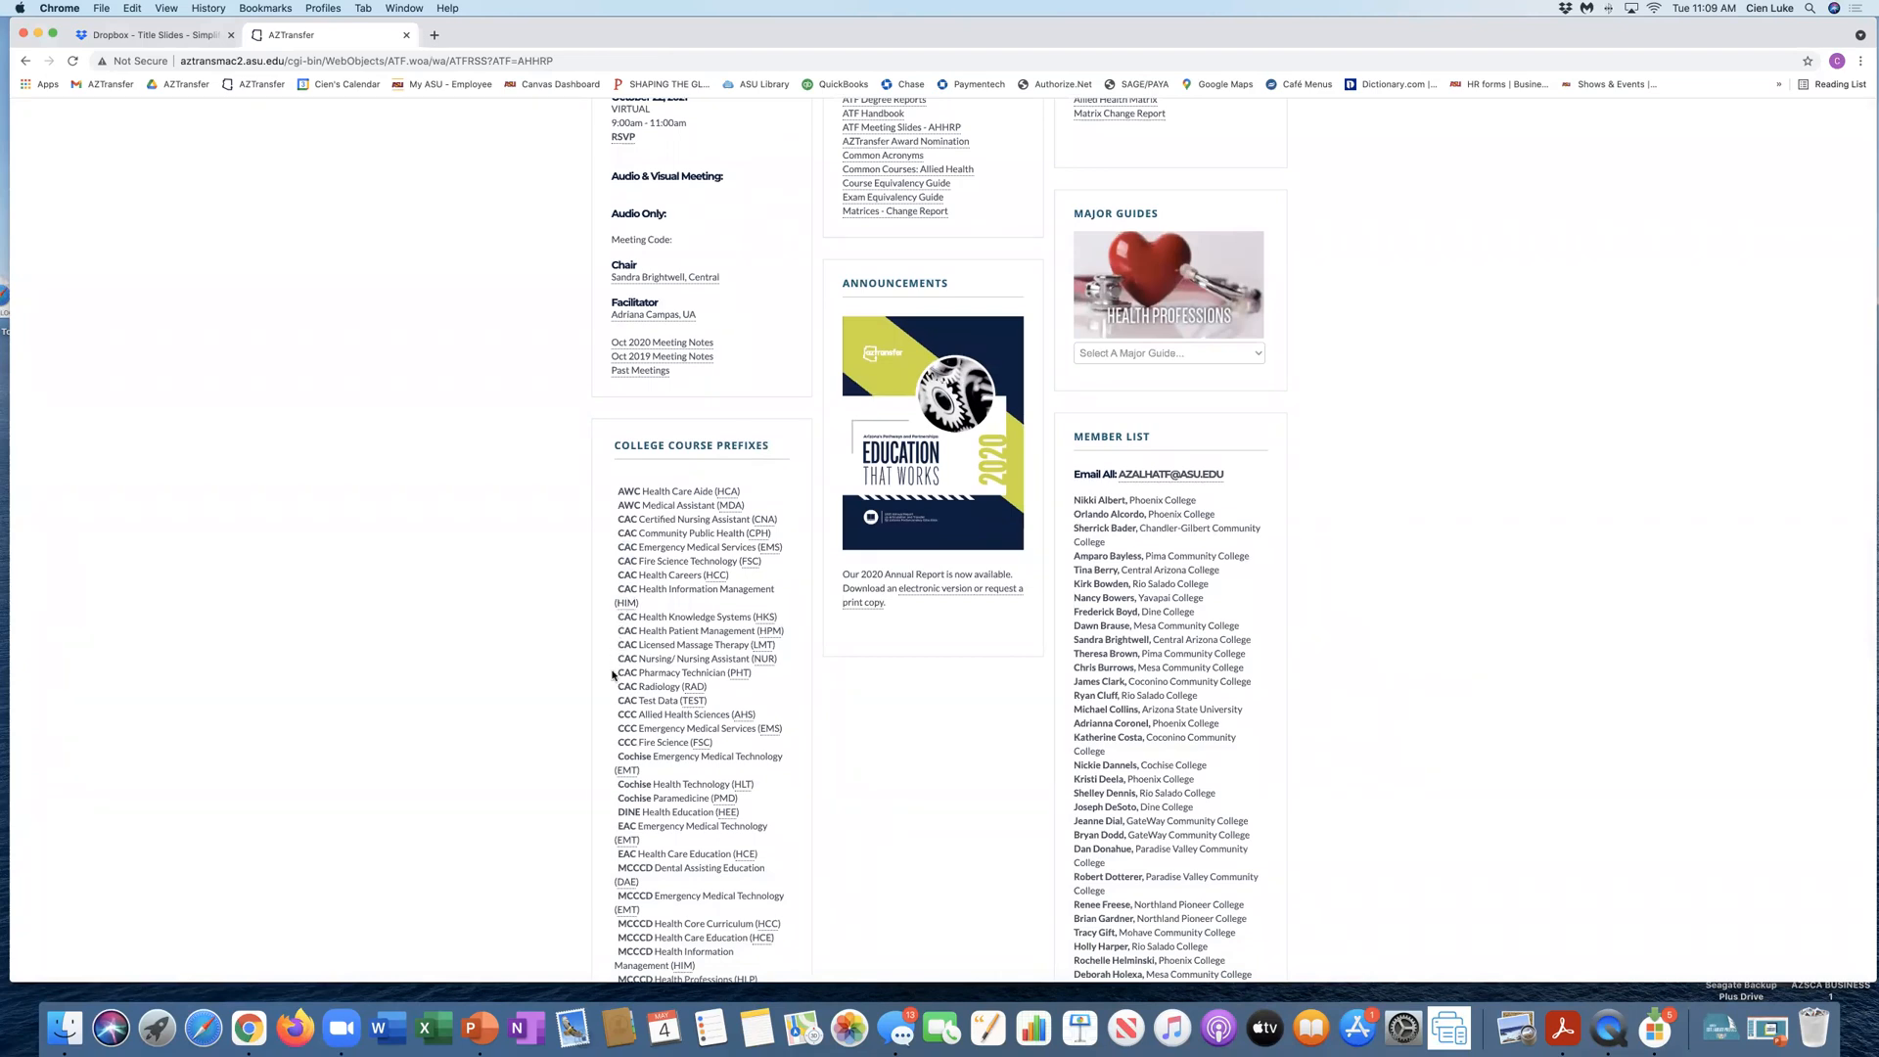
drag(616, 699, 707, 700)
scroll(861, 514, up, 3)
scroll(867, 503, down, 1)
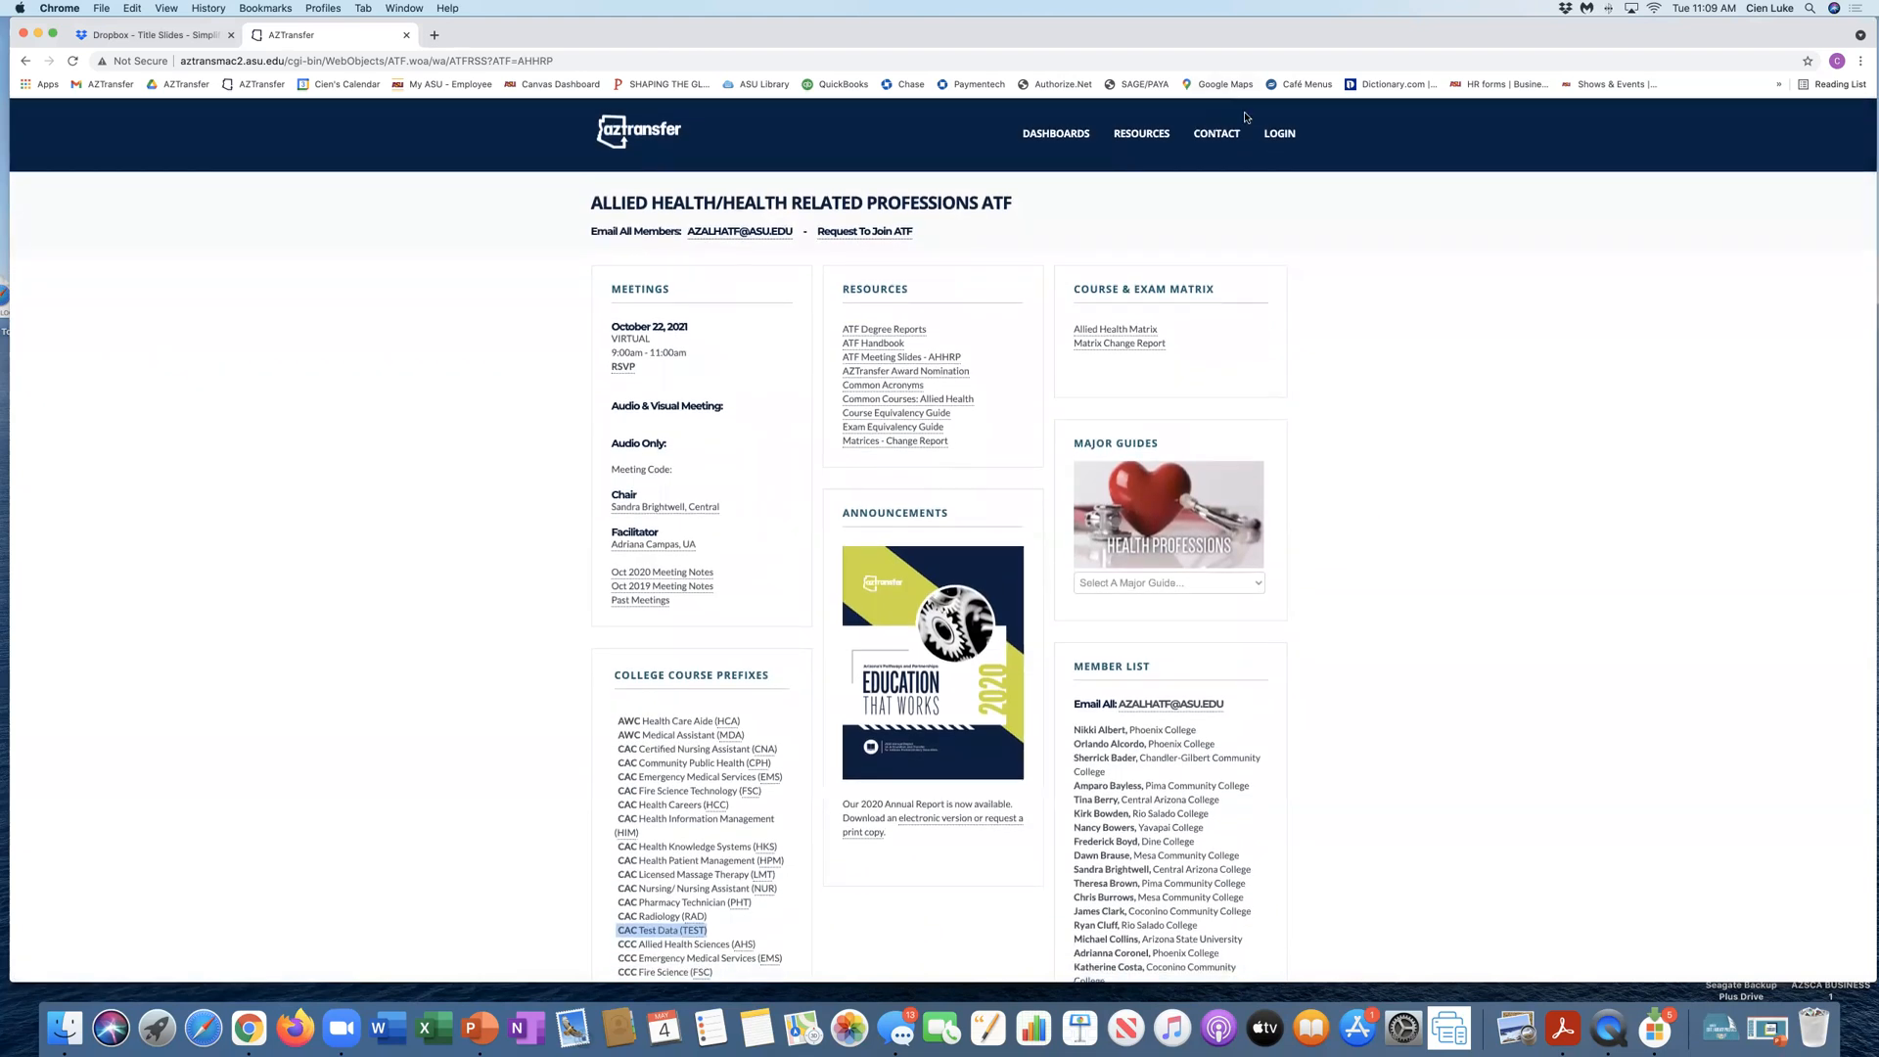
Step: Log in to ATF Chatlines with the account username and password
click(1275, 135)
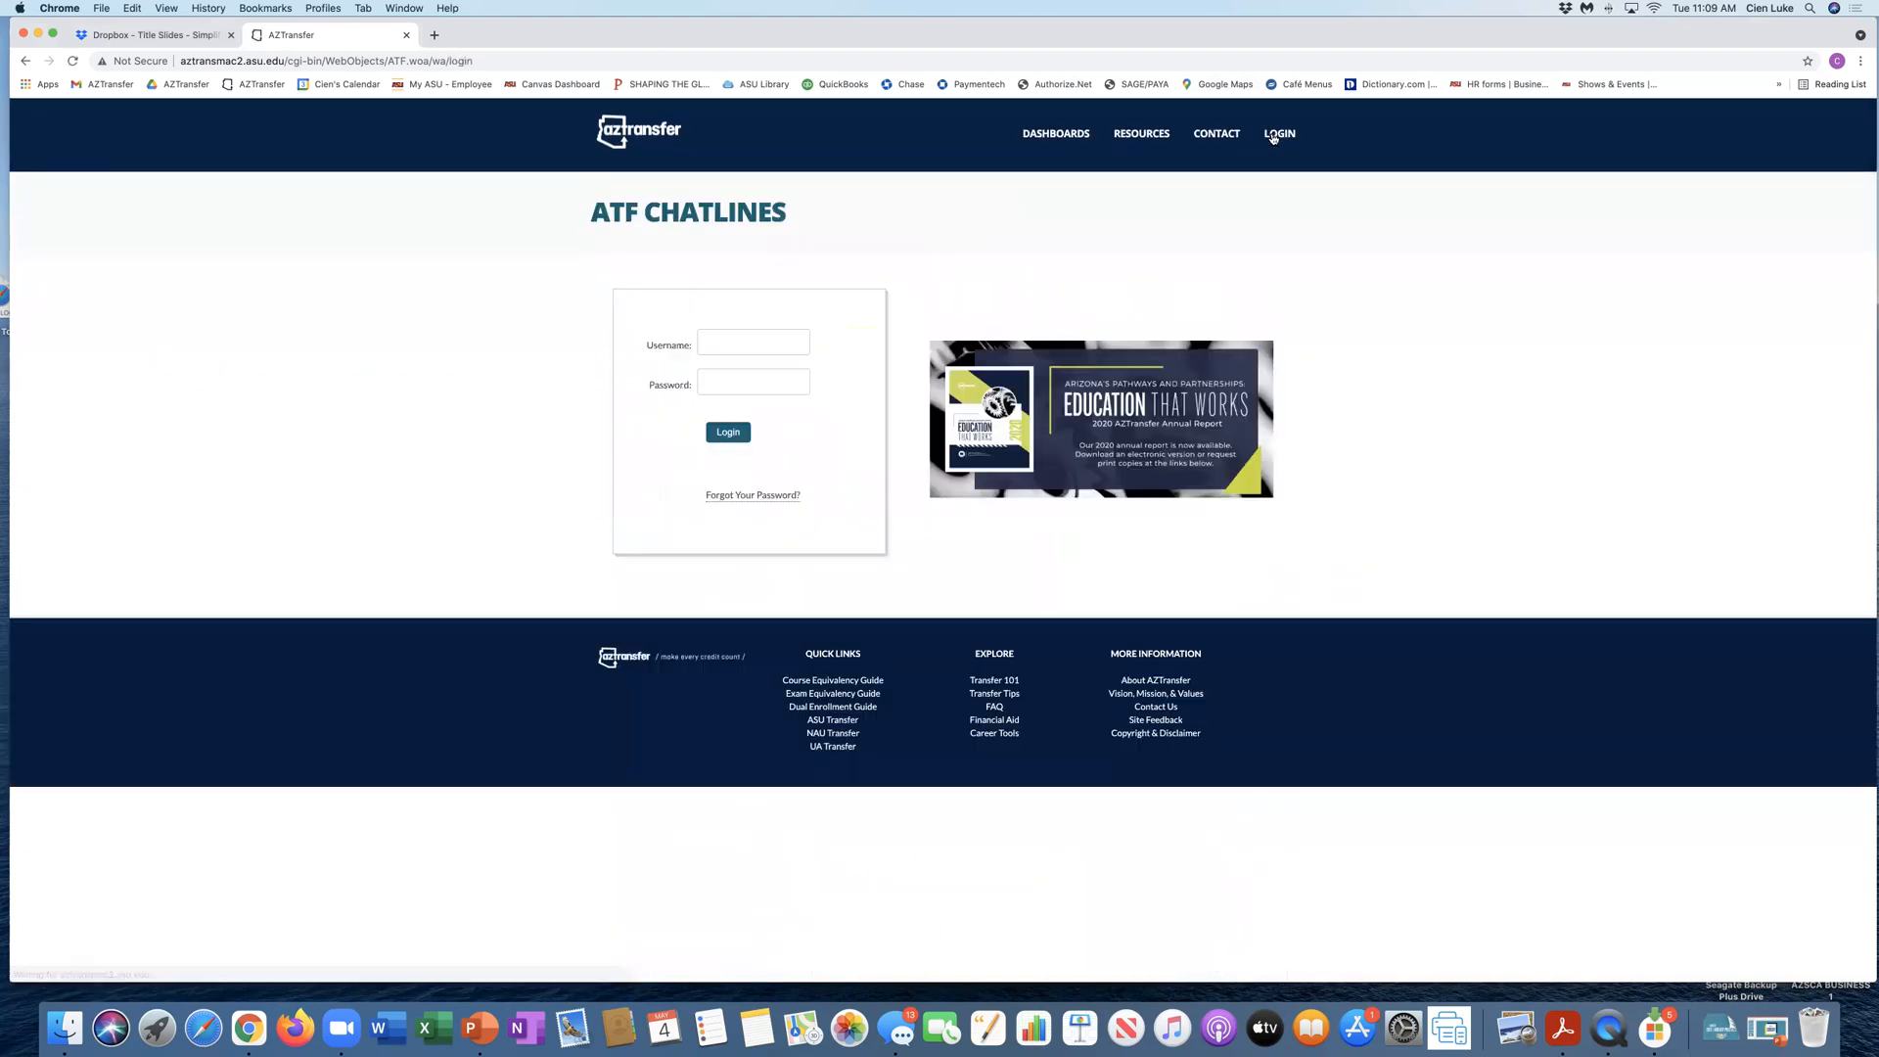
click(722, 339)
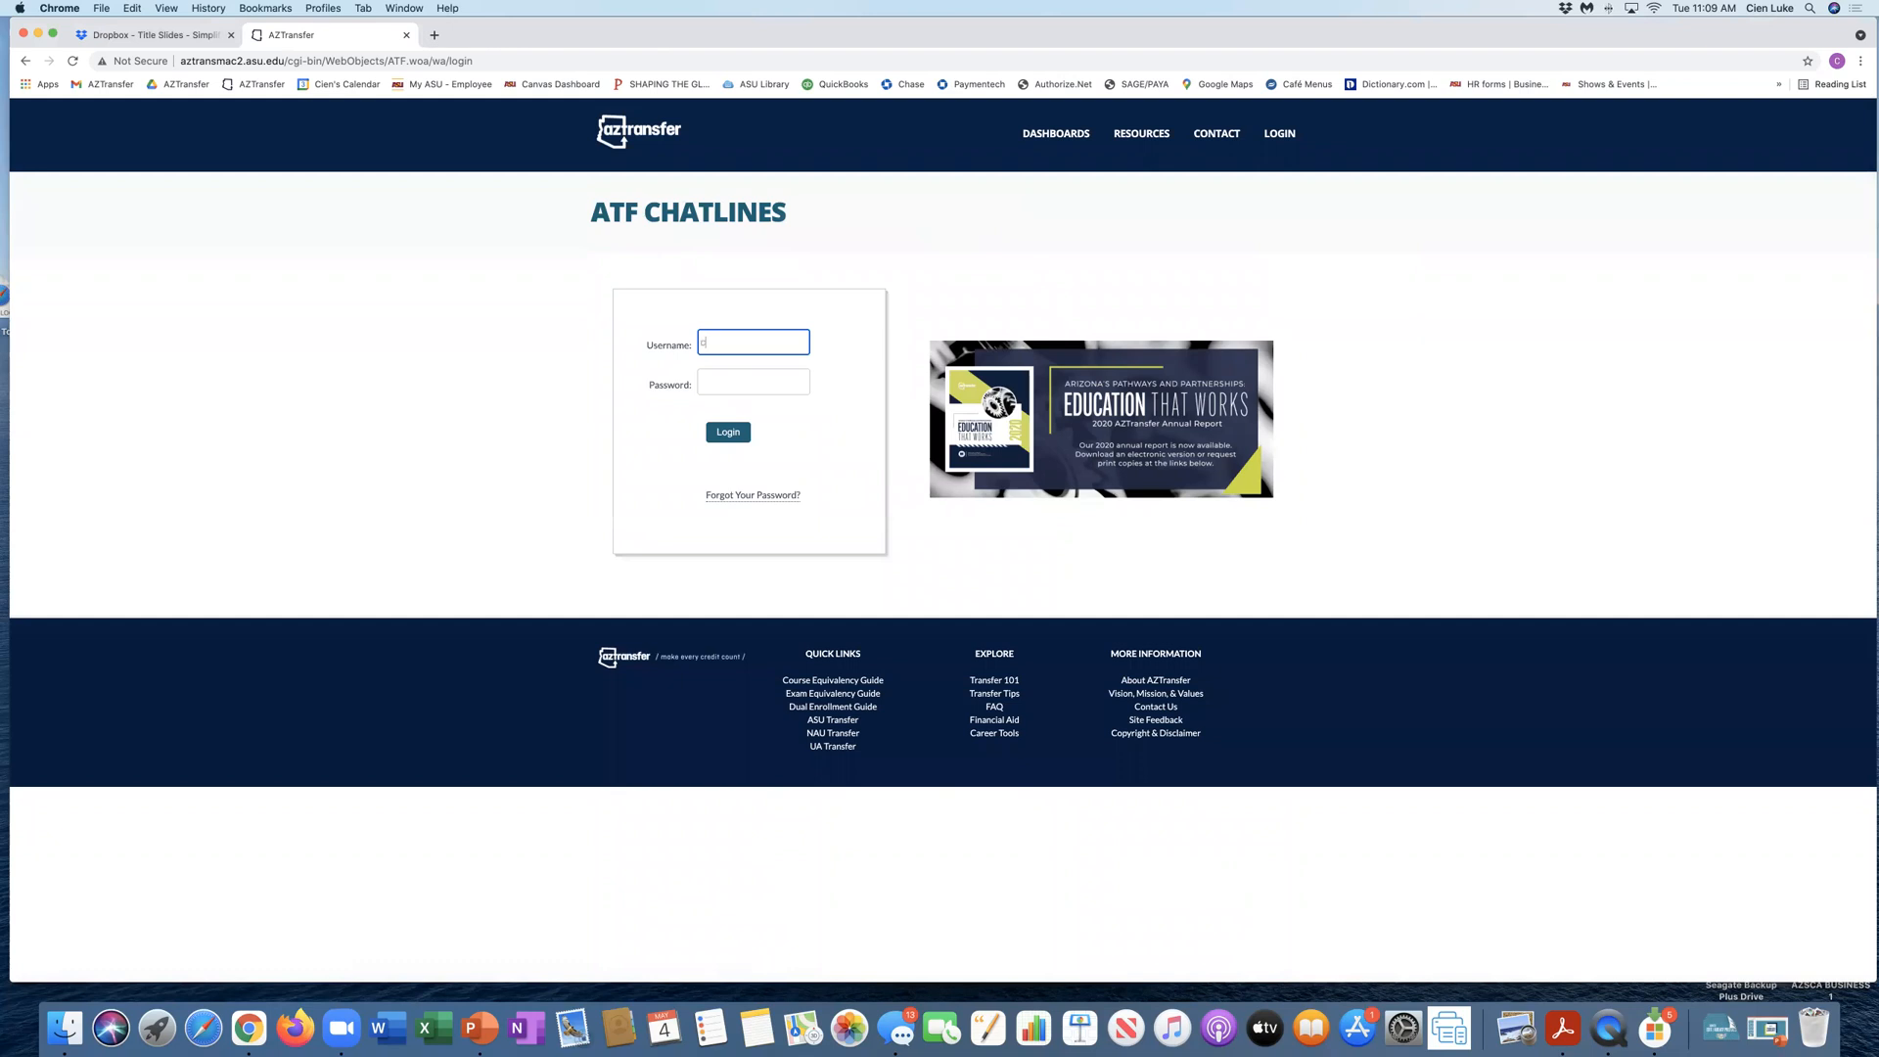
key(Tab)
text(*)
key(Return)
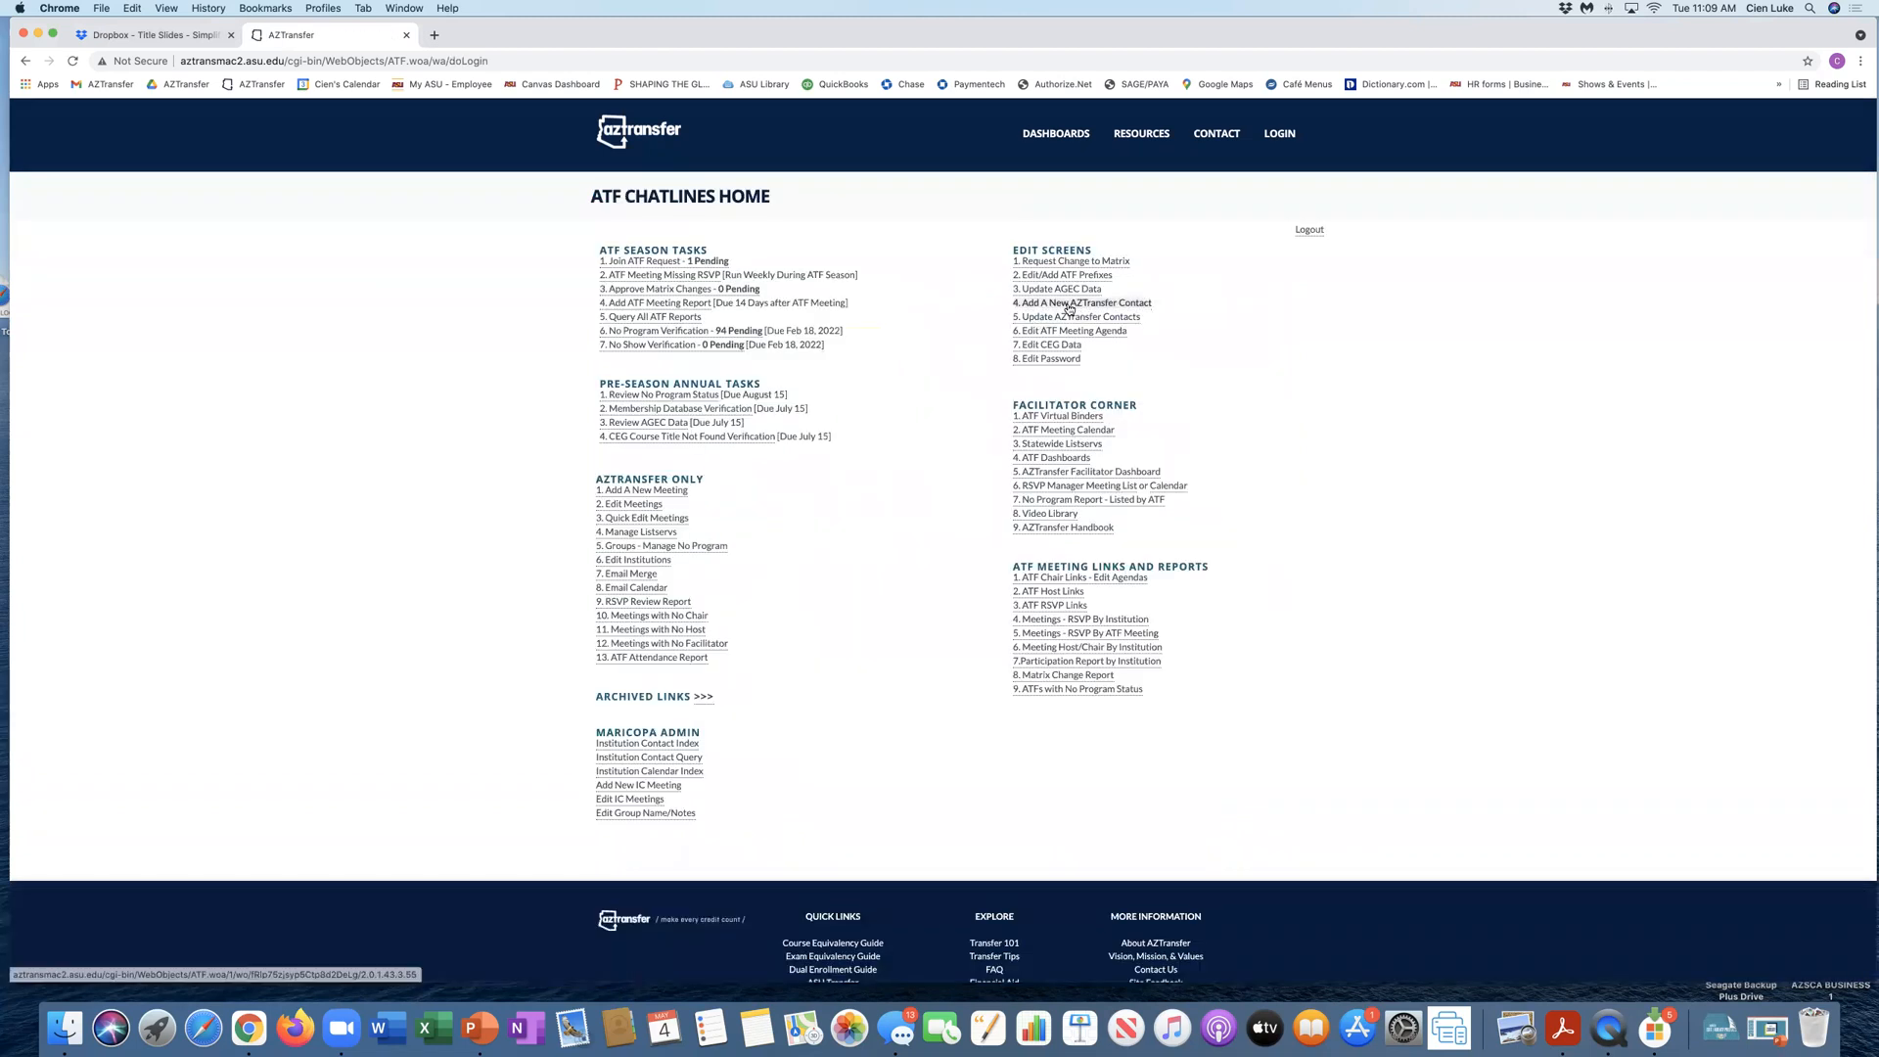
Step: Open the Edit/Add ATF Prefixes screen and query institution CAC with prefix TEST
click(1045, 278)
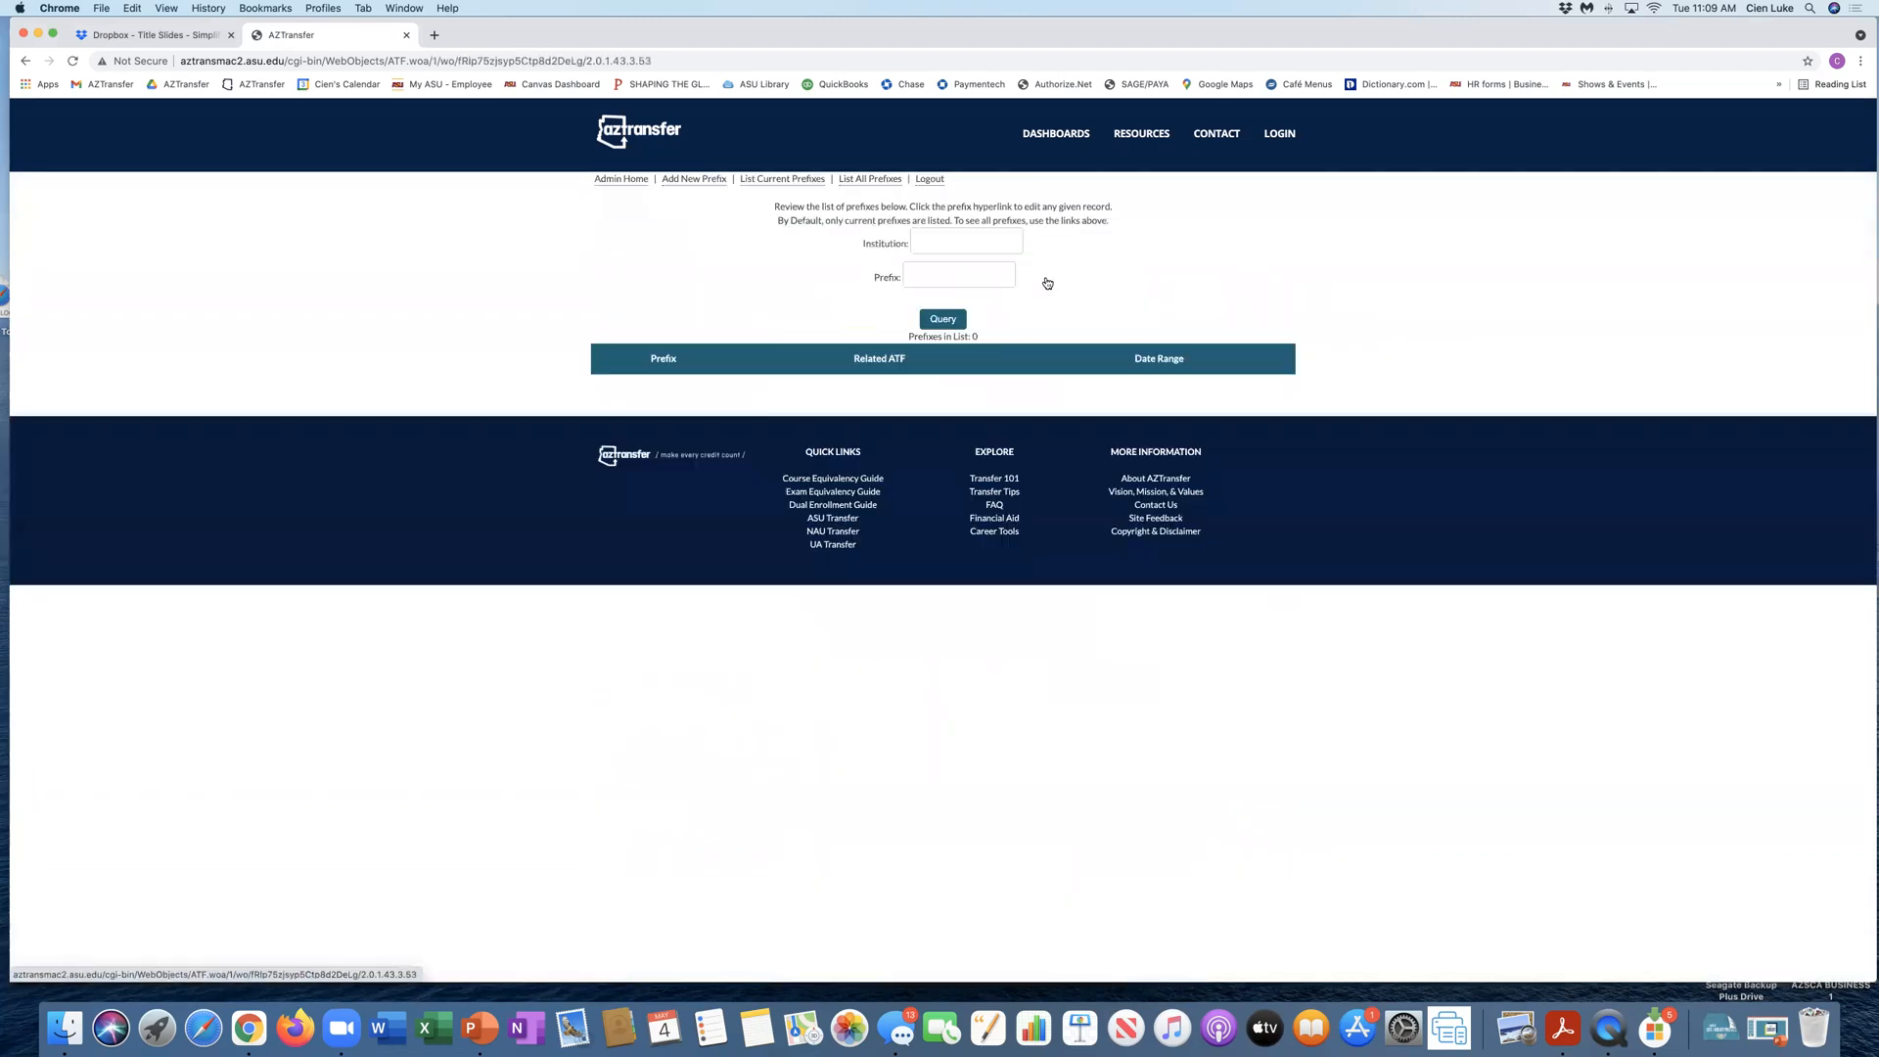
click(951, 242)
text(CAC)
click(937, 267)
text(TEST)
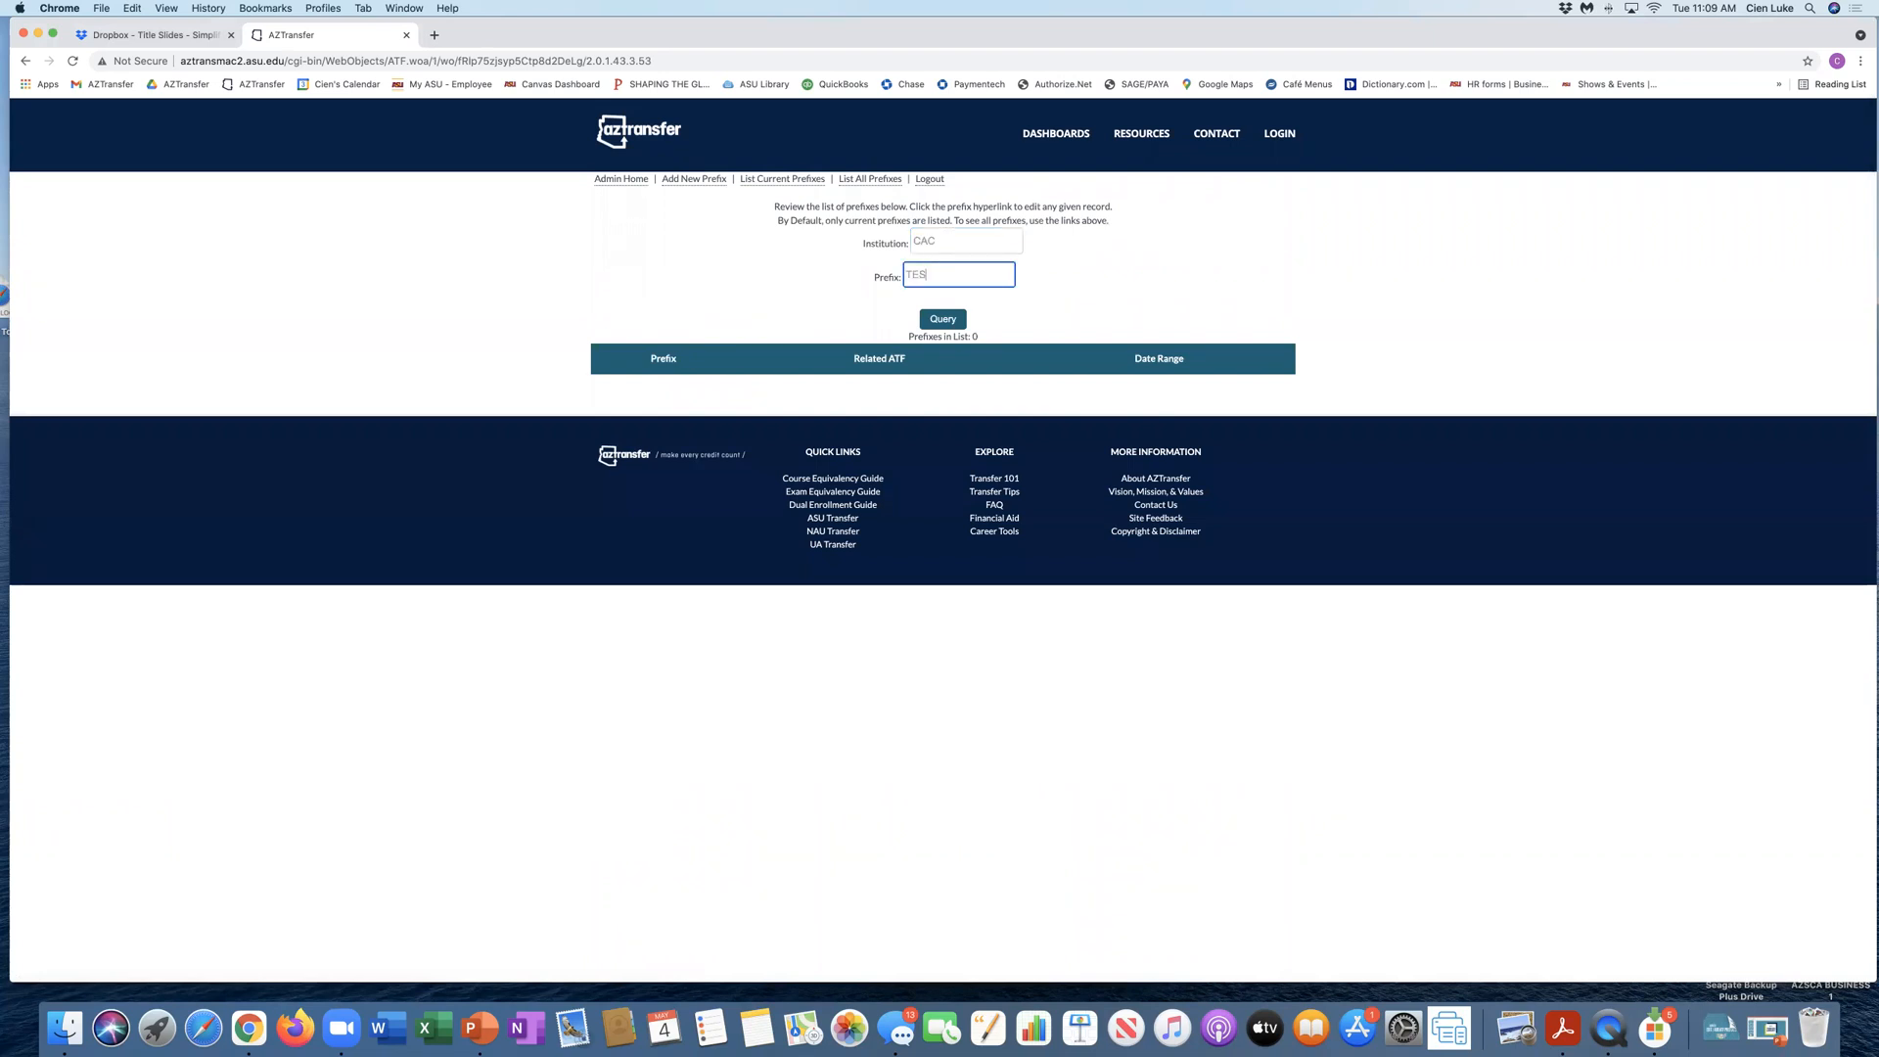
click(933, 327)
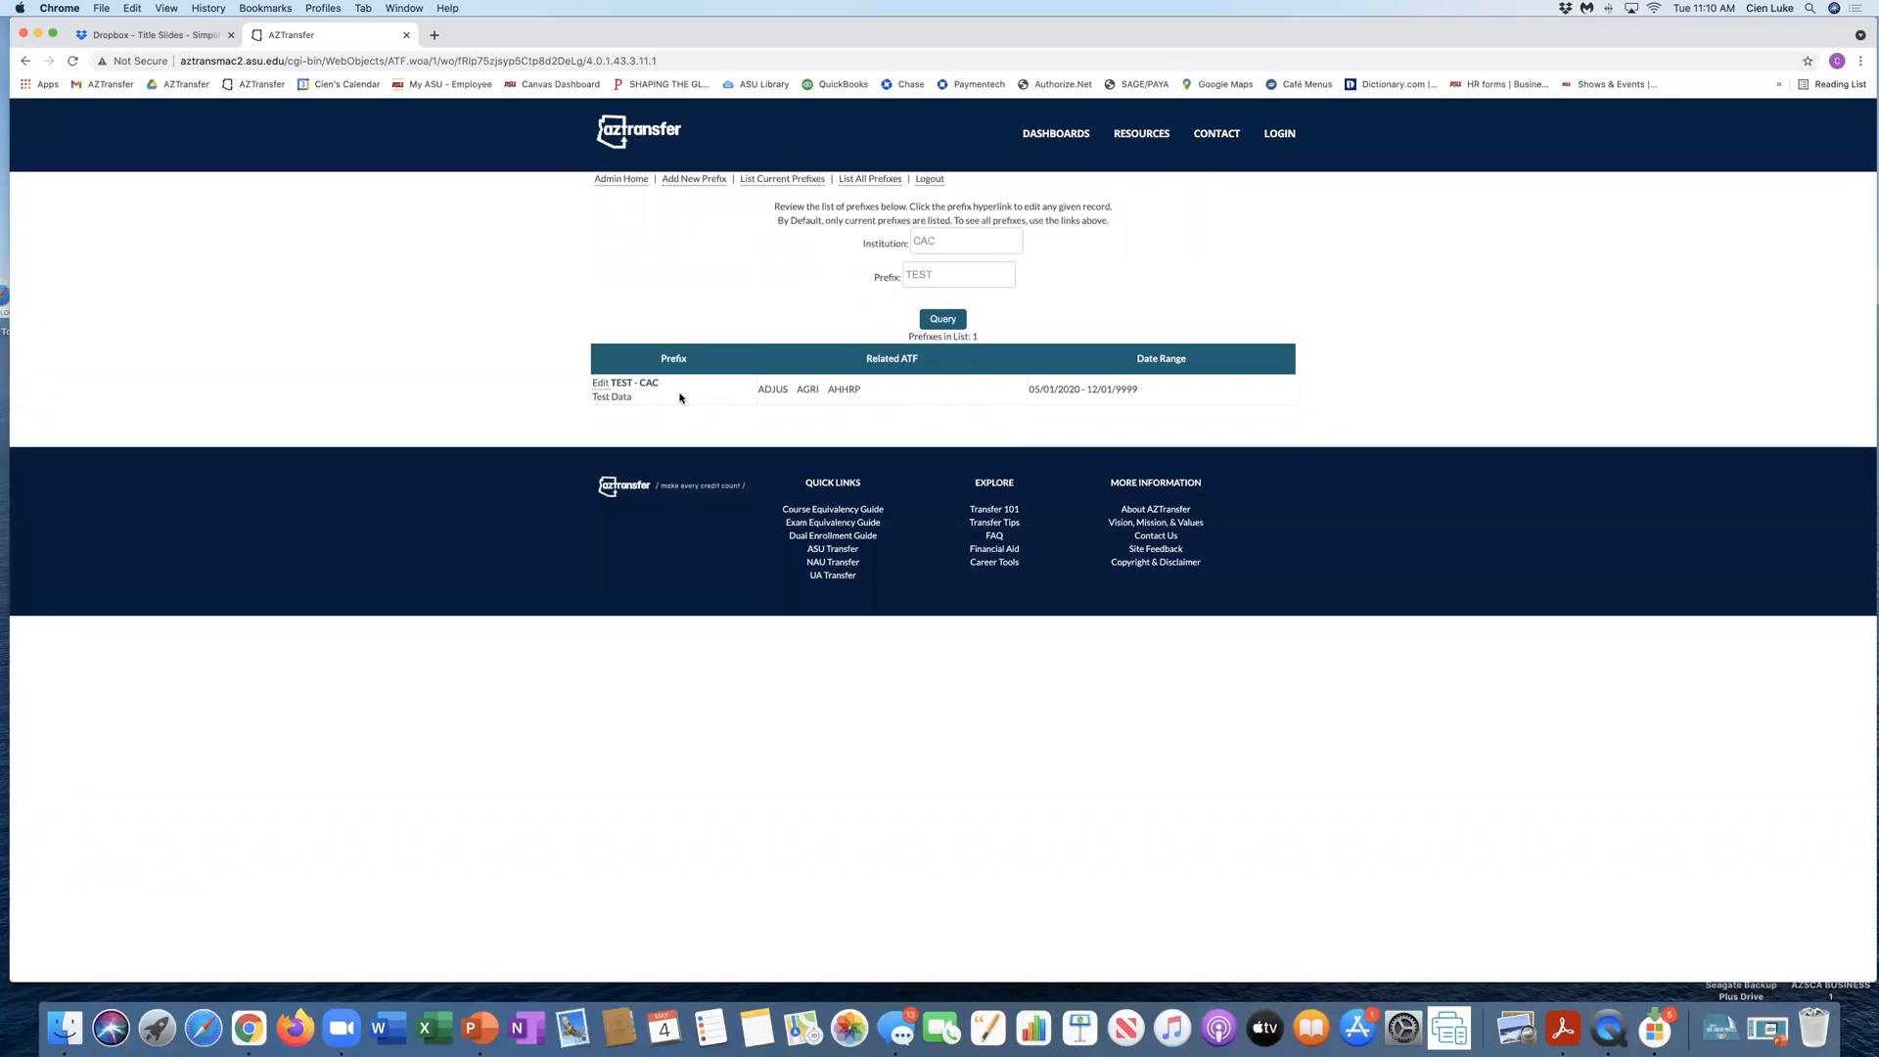
Step: Edit the CAC TEST prefix record, set its end date to 04/30/2021, and save the changes
click(600, 384)
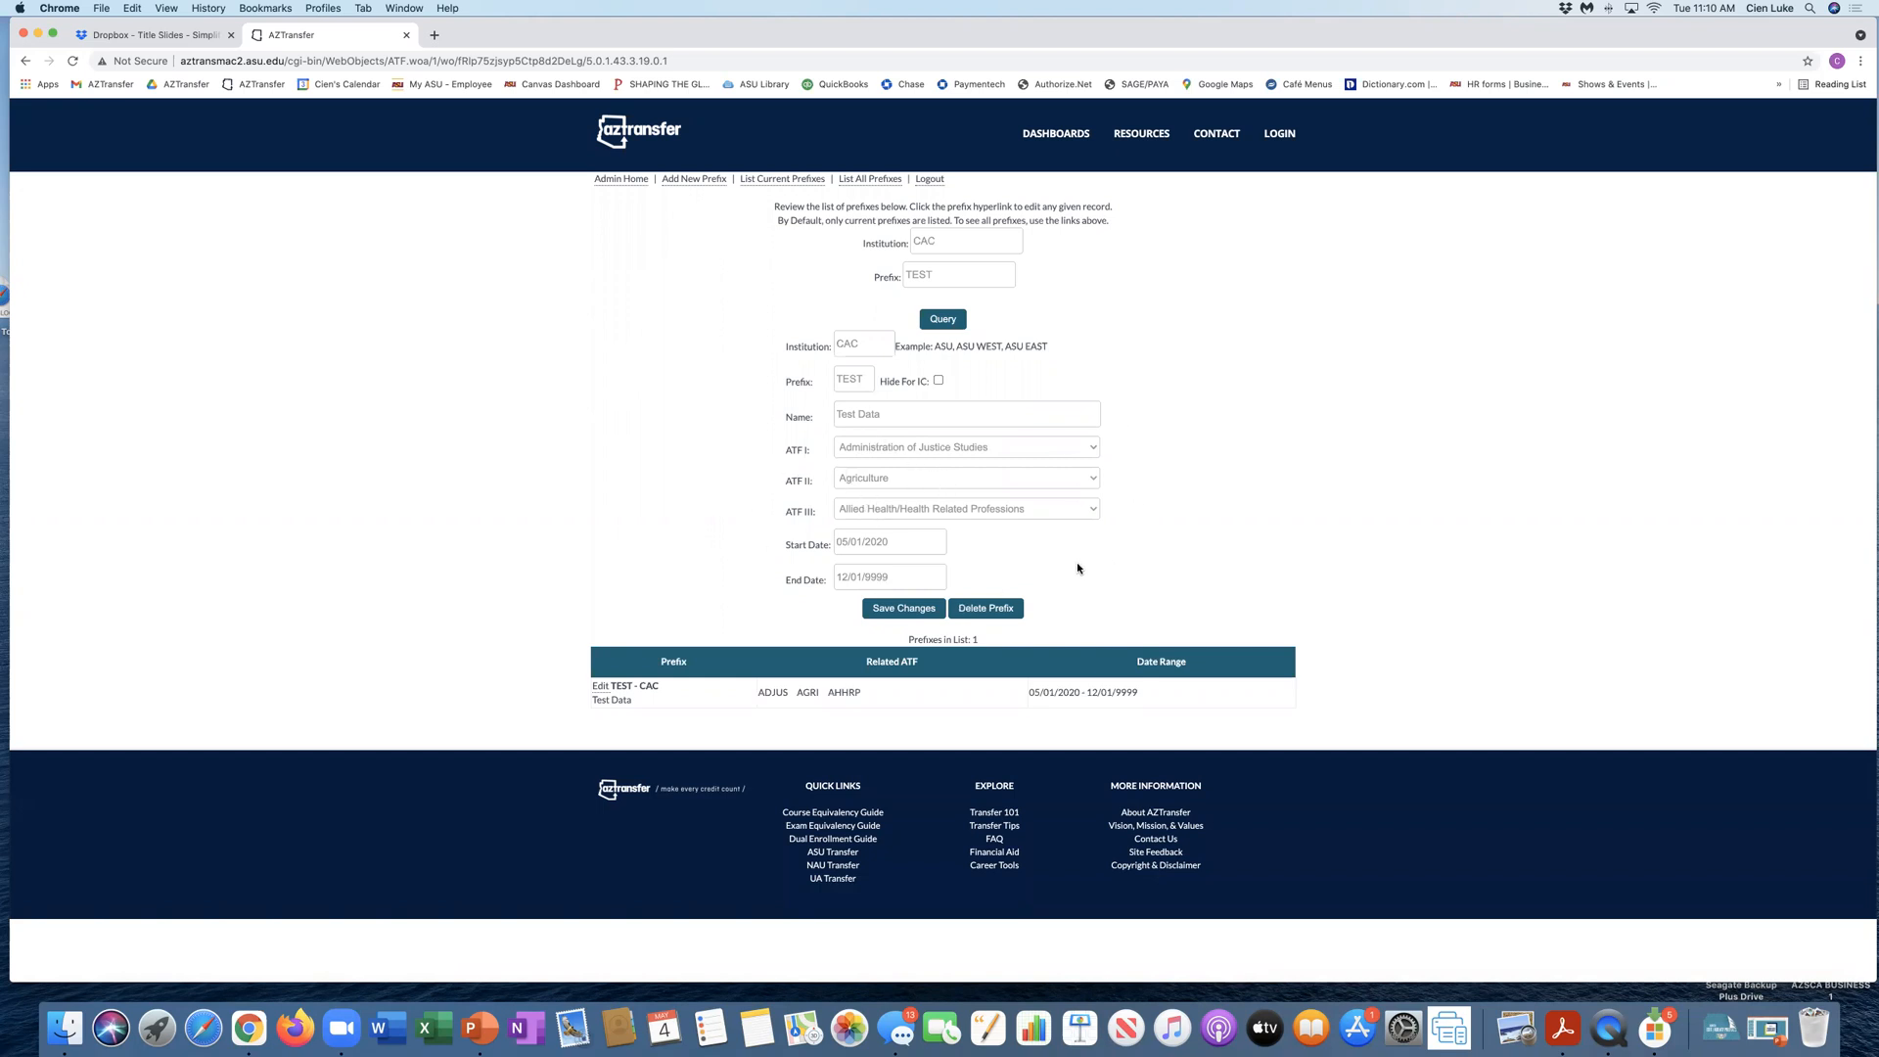
click(895, 577)
drag(893, 577, 797, 577)
text(0)
key(BackSpace)
key(BackSpace)
key(BackSpace)
key(BackSpace)
key(BackSpace)
key(BackSpace)
click(867, 607)
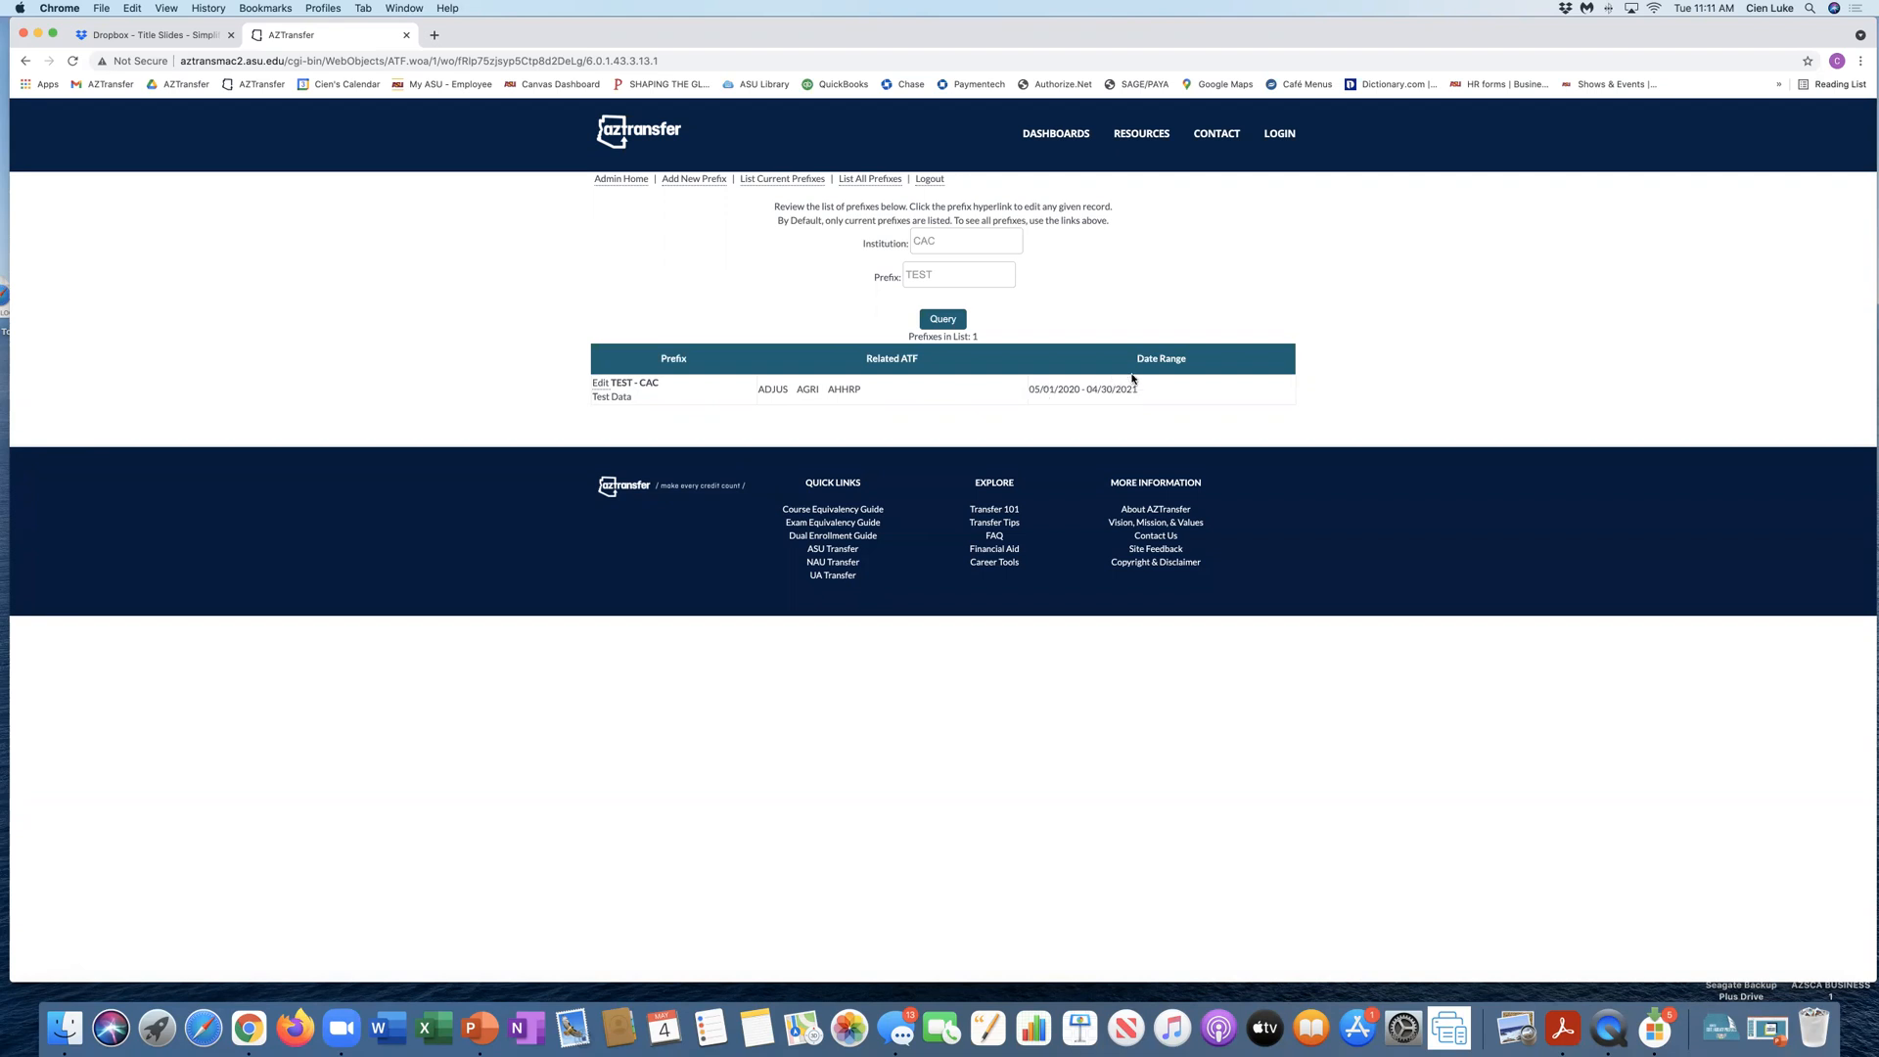
Step: Check whether the expired CAC TEST prefix is still listed among the Administration of Justice Studies dashboard's college course prefixes
click(1057, 137)
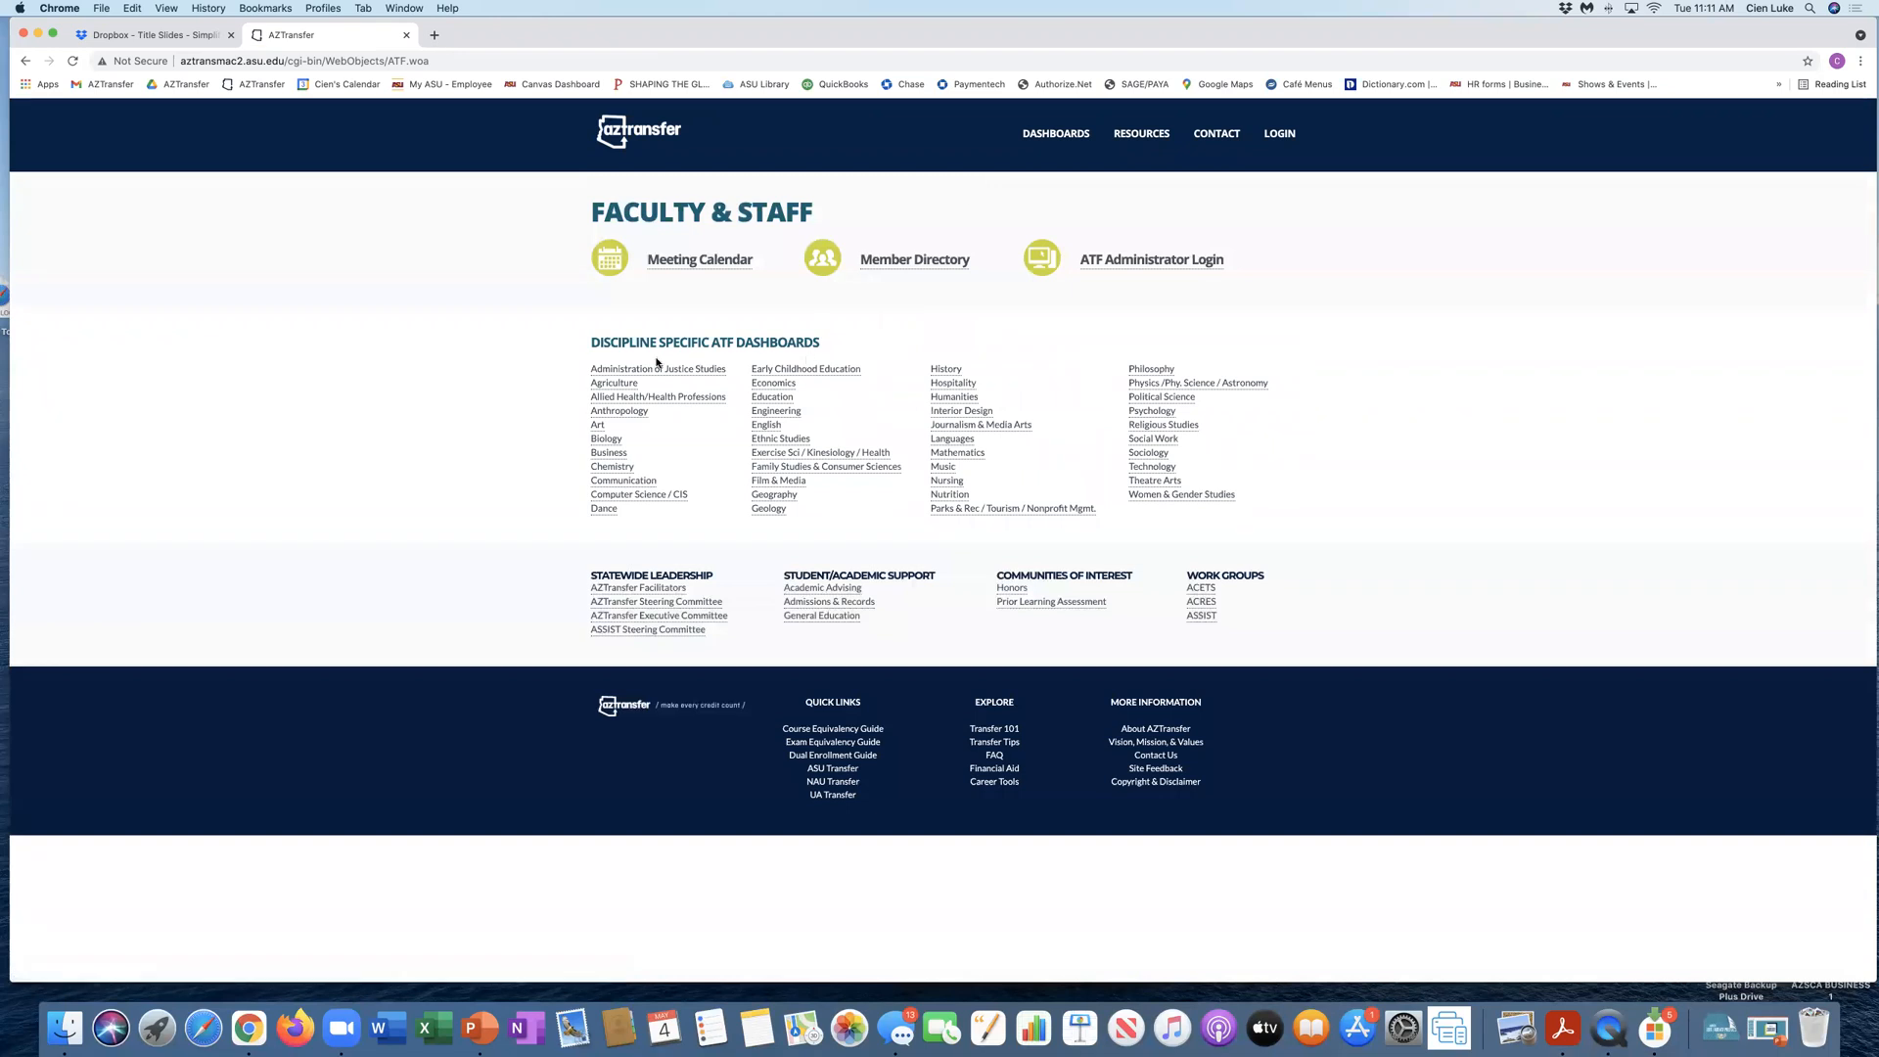
click(657, 368)
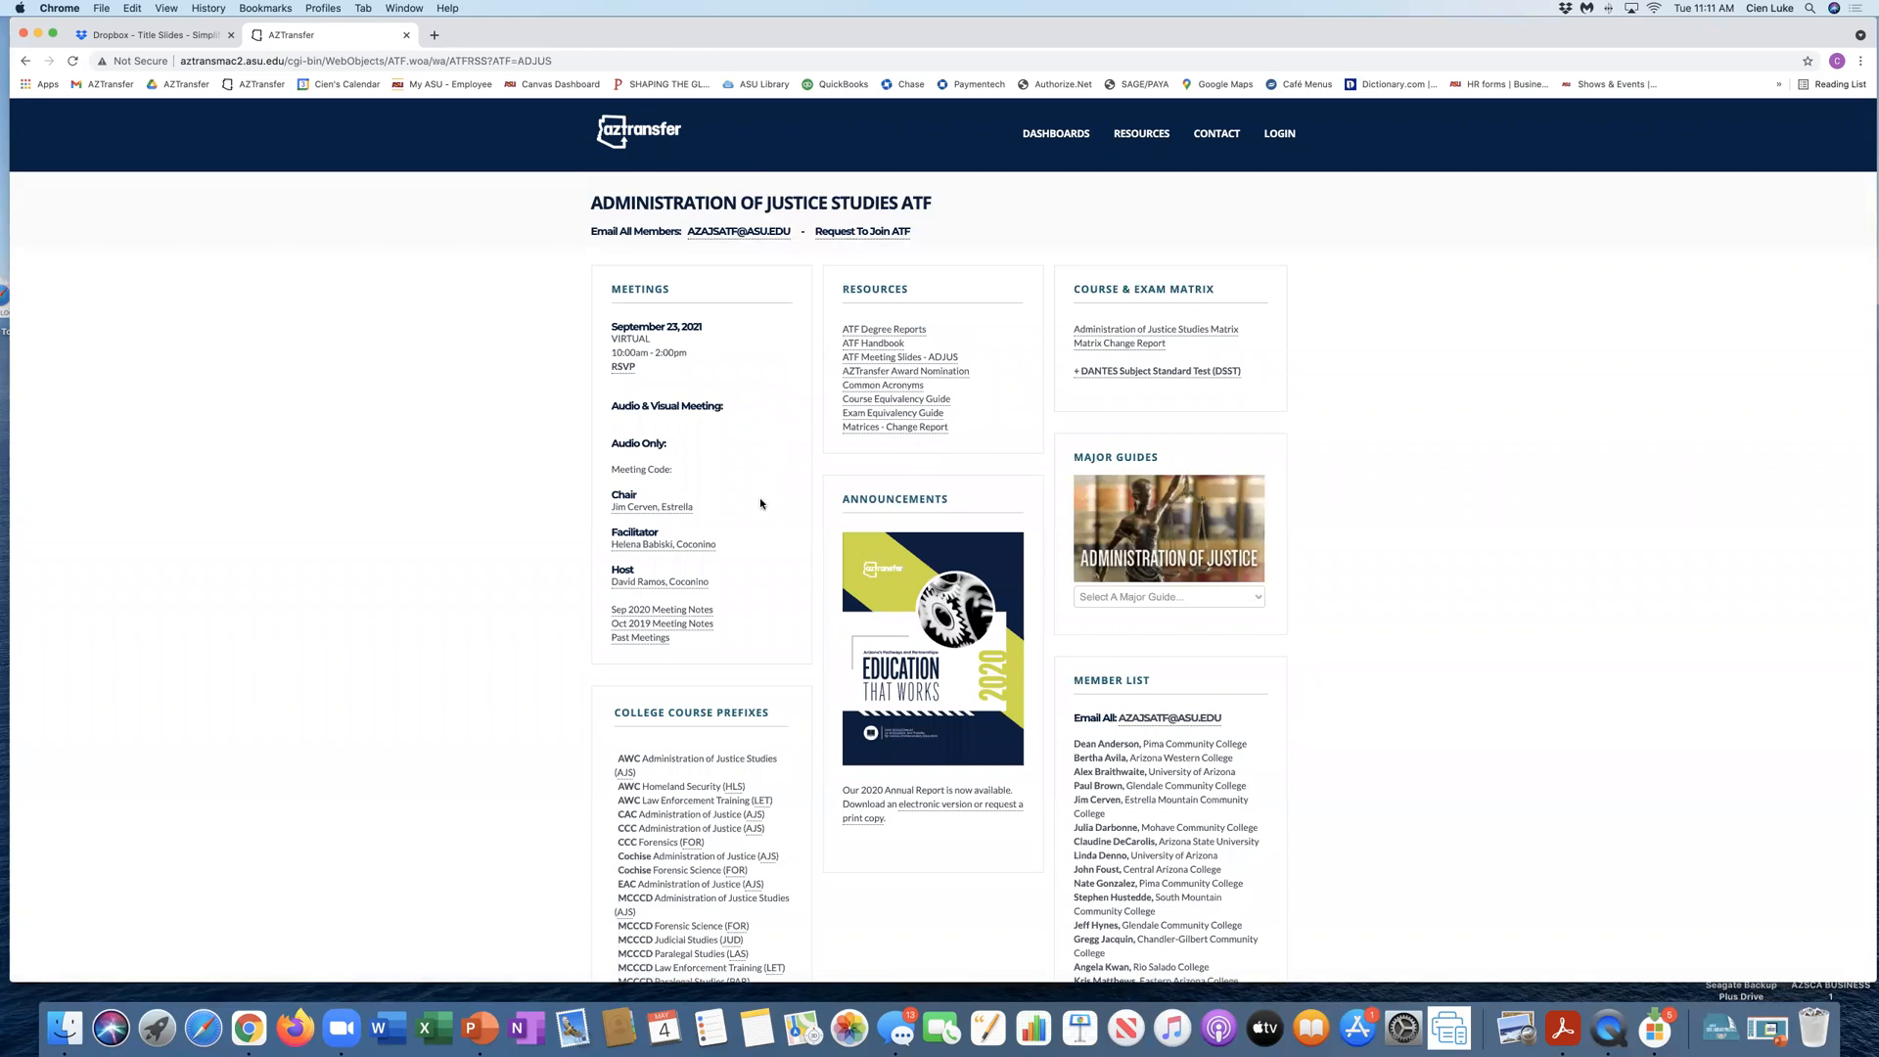
scroll(759, 497, down, 5)
scroll(759, 497, down, 1)
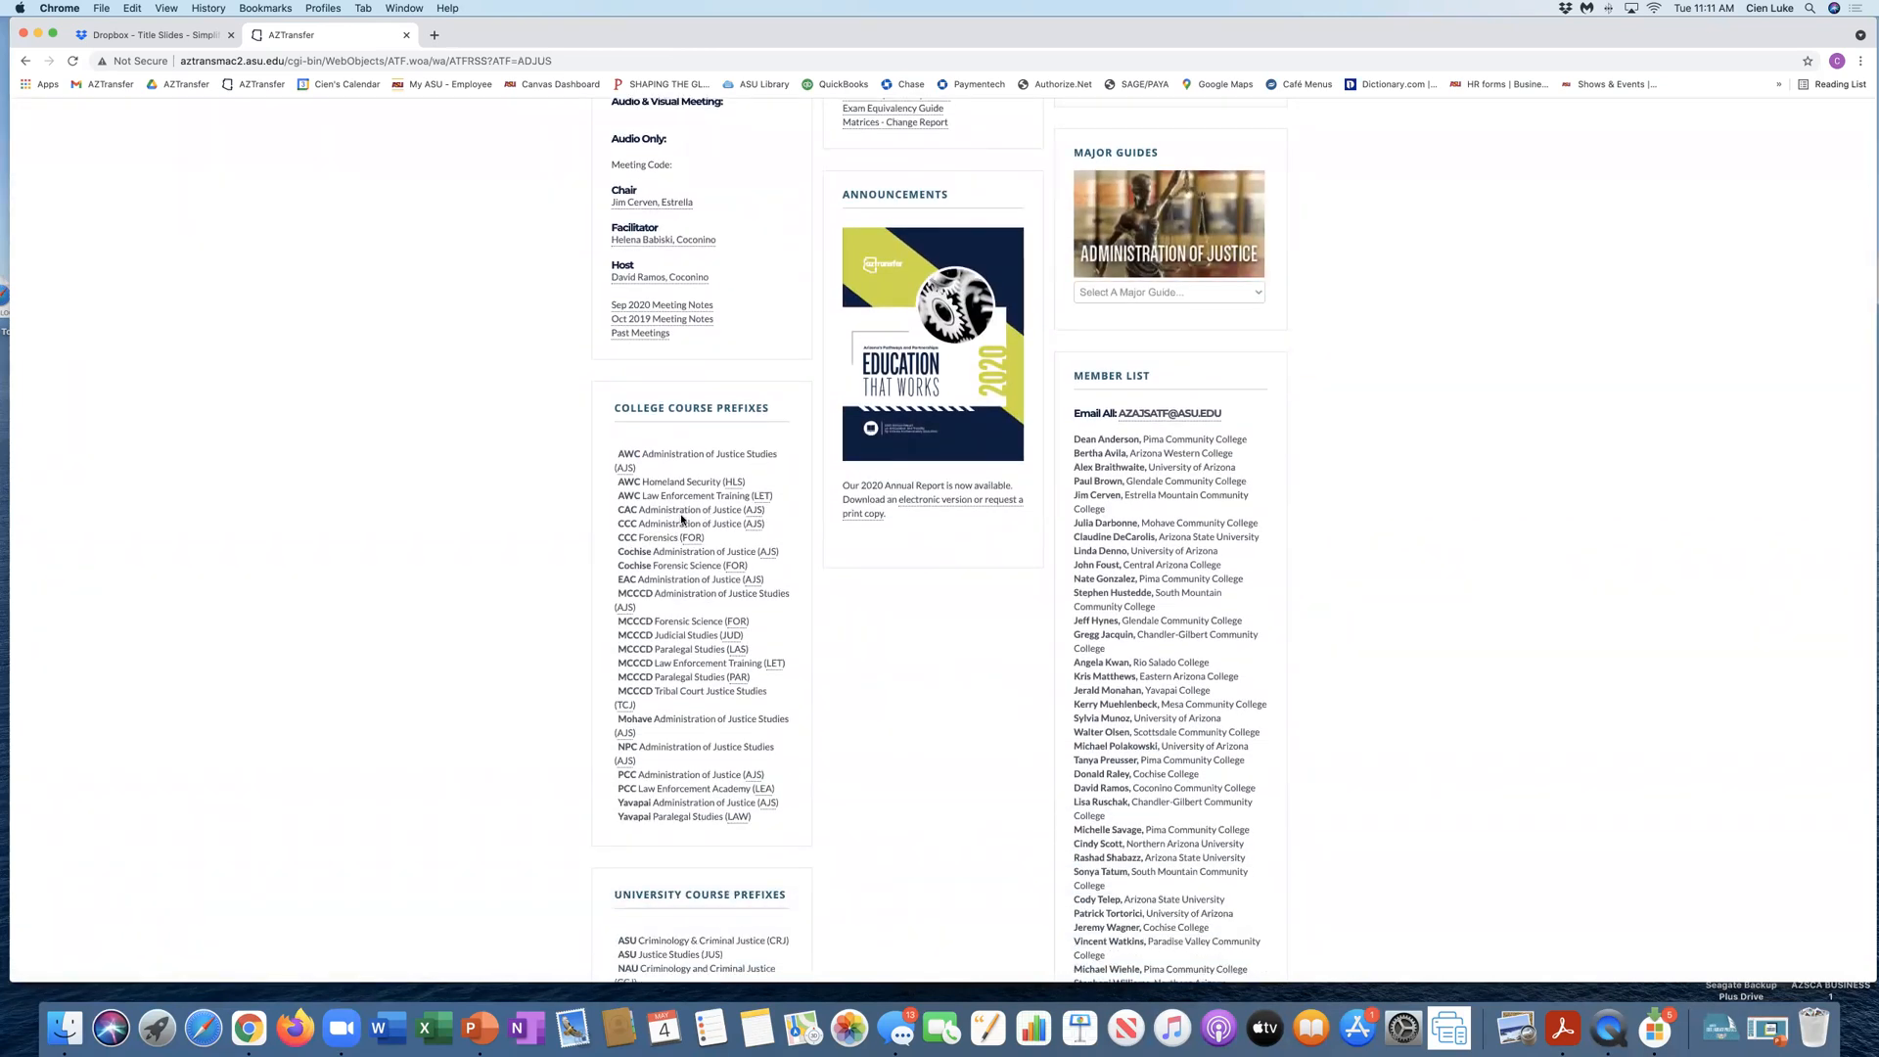
scroll(684, 520, up, 6)
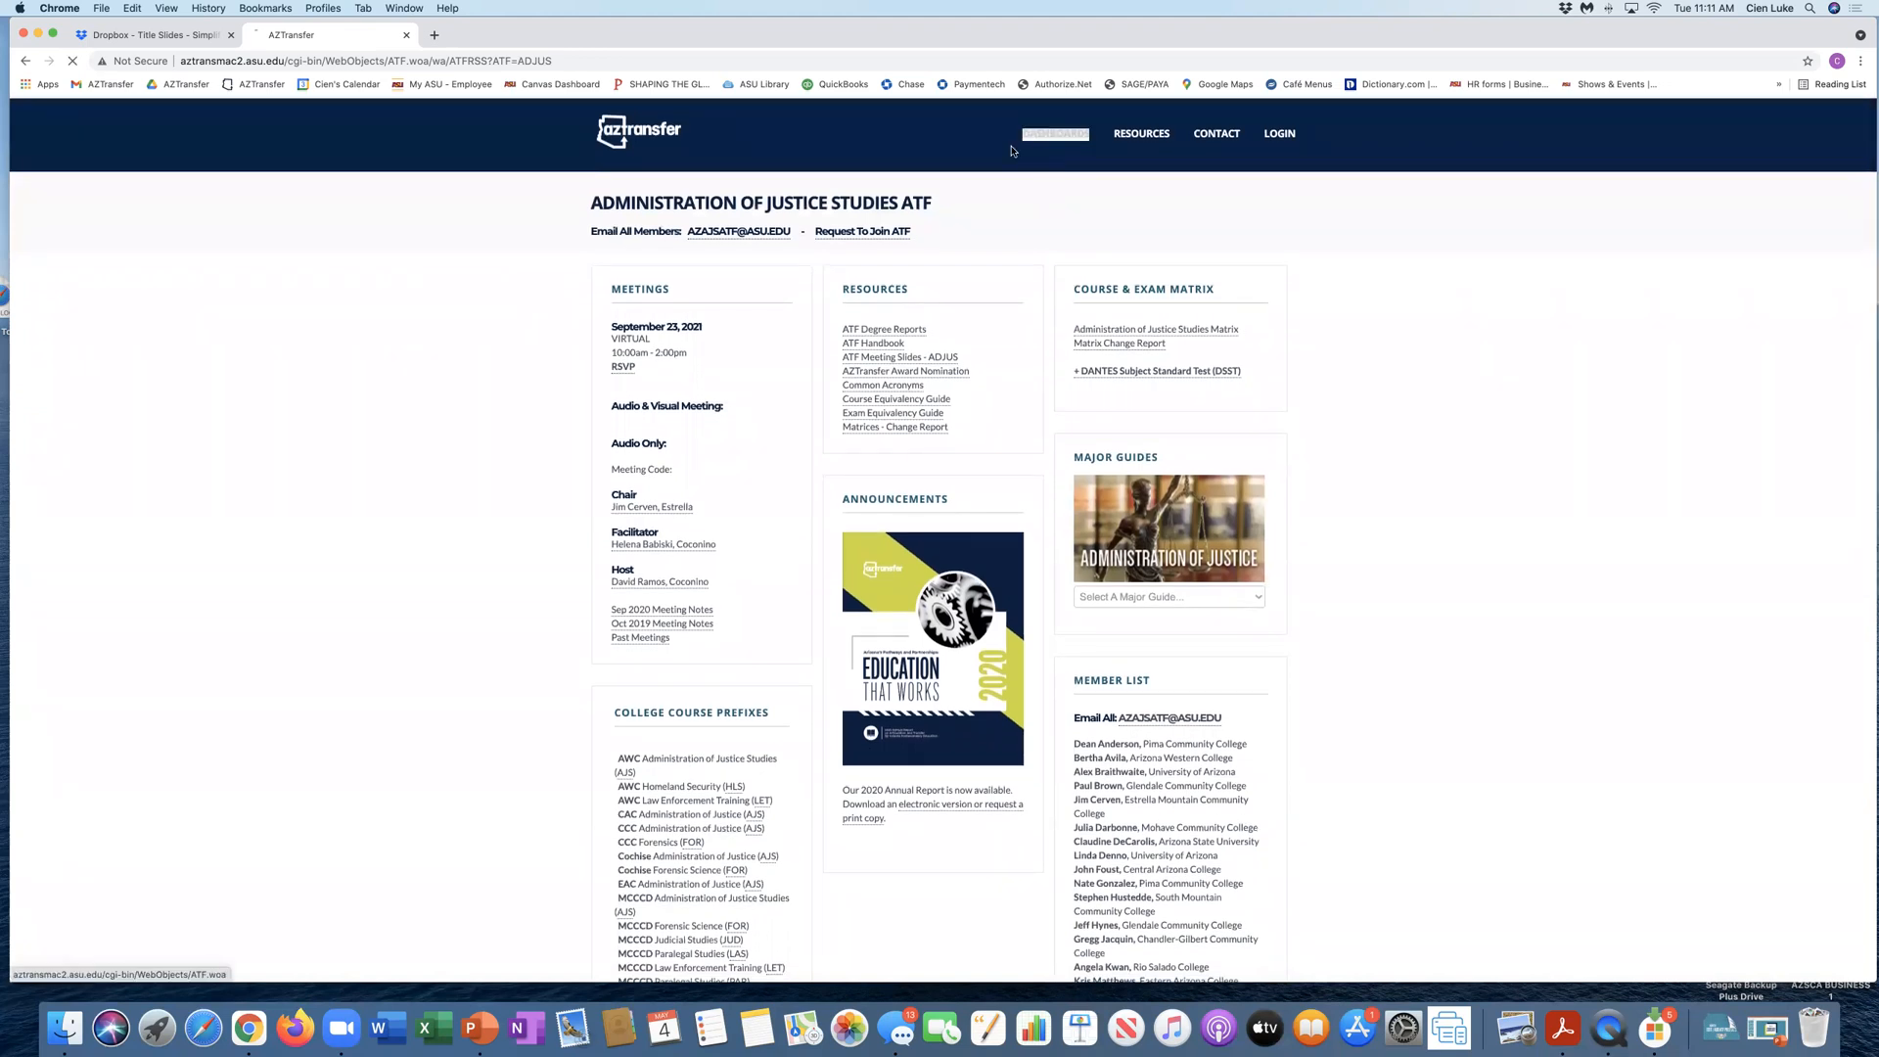
Step: Check the Agriculture ATF dashboard's college course prefixes for the expired CAC TEST prefix
click(1056, 137)
click(615, 384)
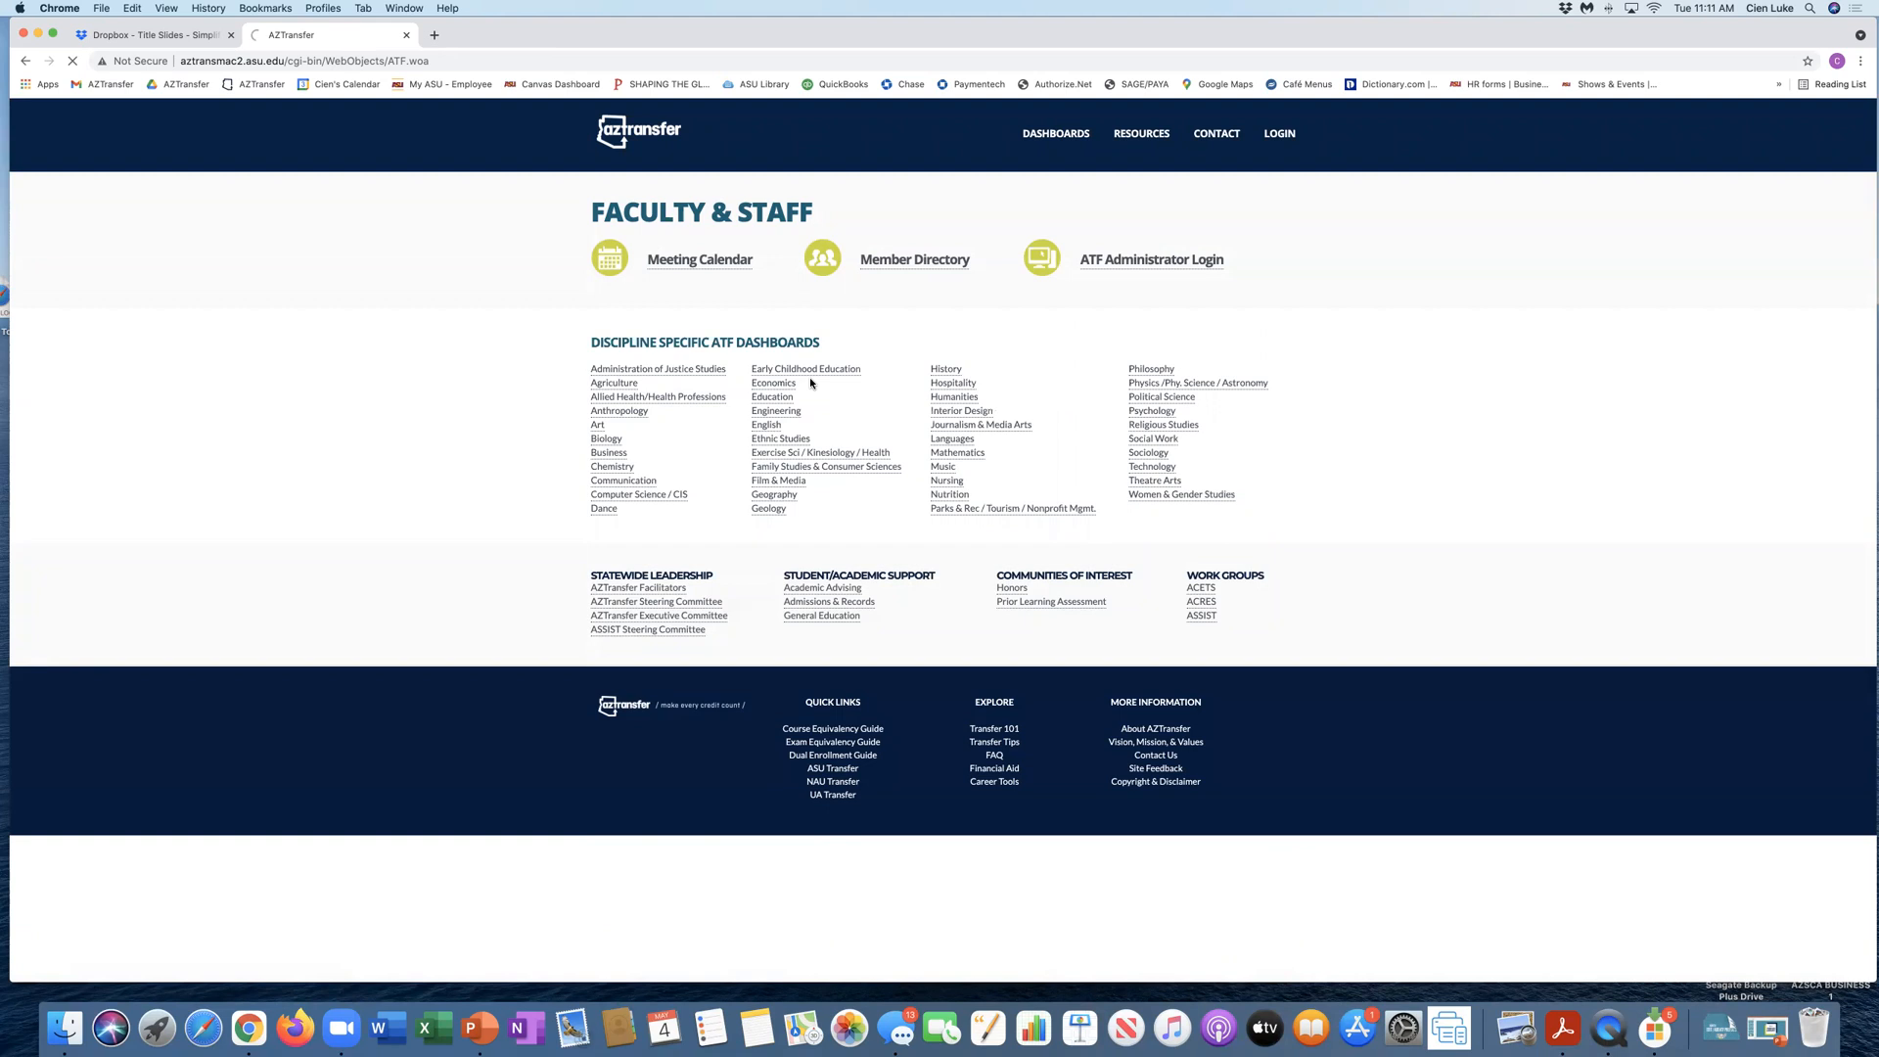
scroll(810, 382, down, 3)
scroll(810, 382, down, 2)
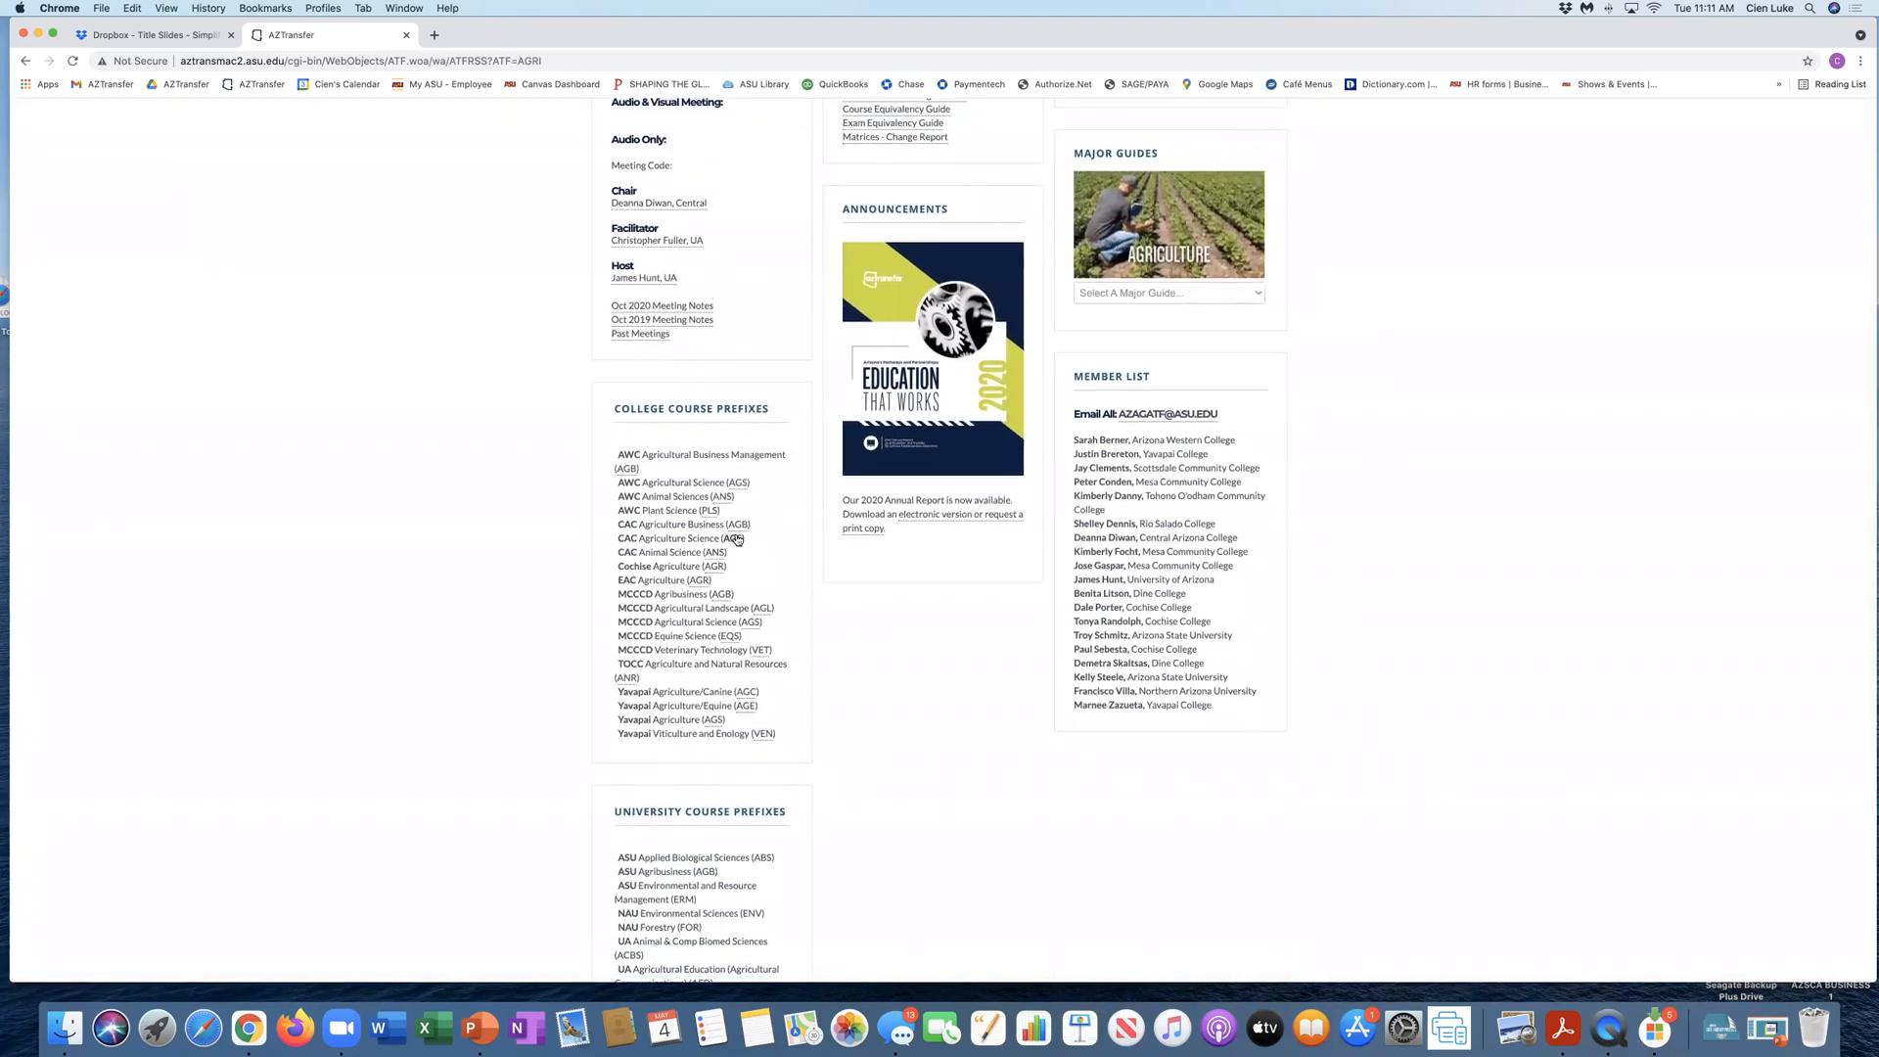
scroll(763, 536, up, 5)
Step: Check the Allied Health/Health Professions dashboard's college course prefixes for the expired CAC TEST prefix
click(1068, 131)
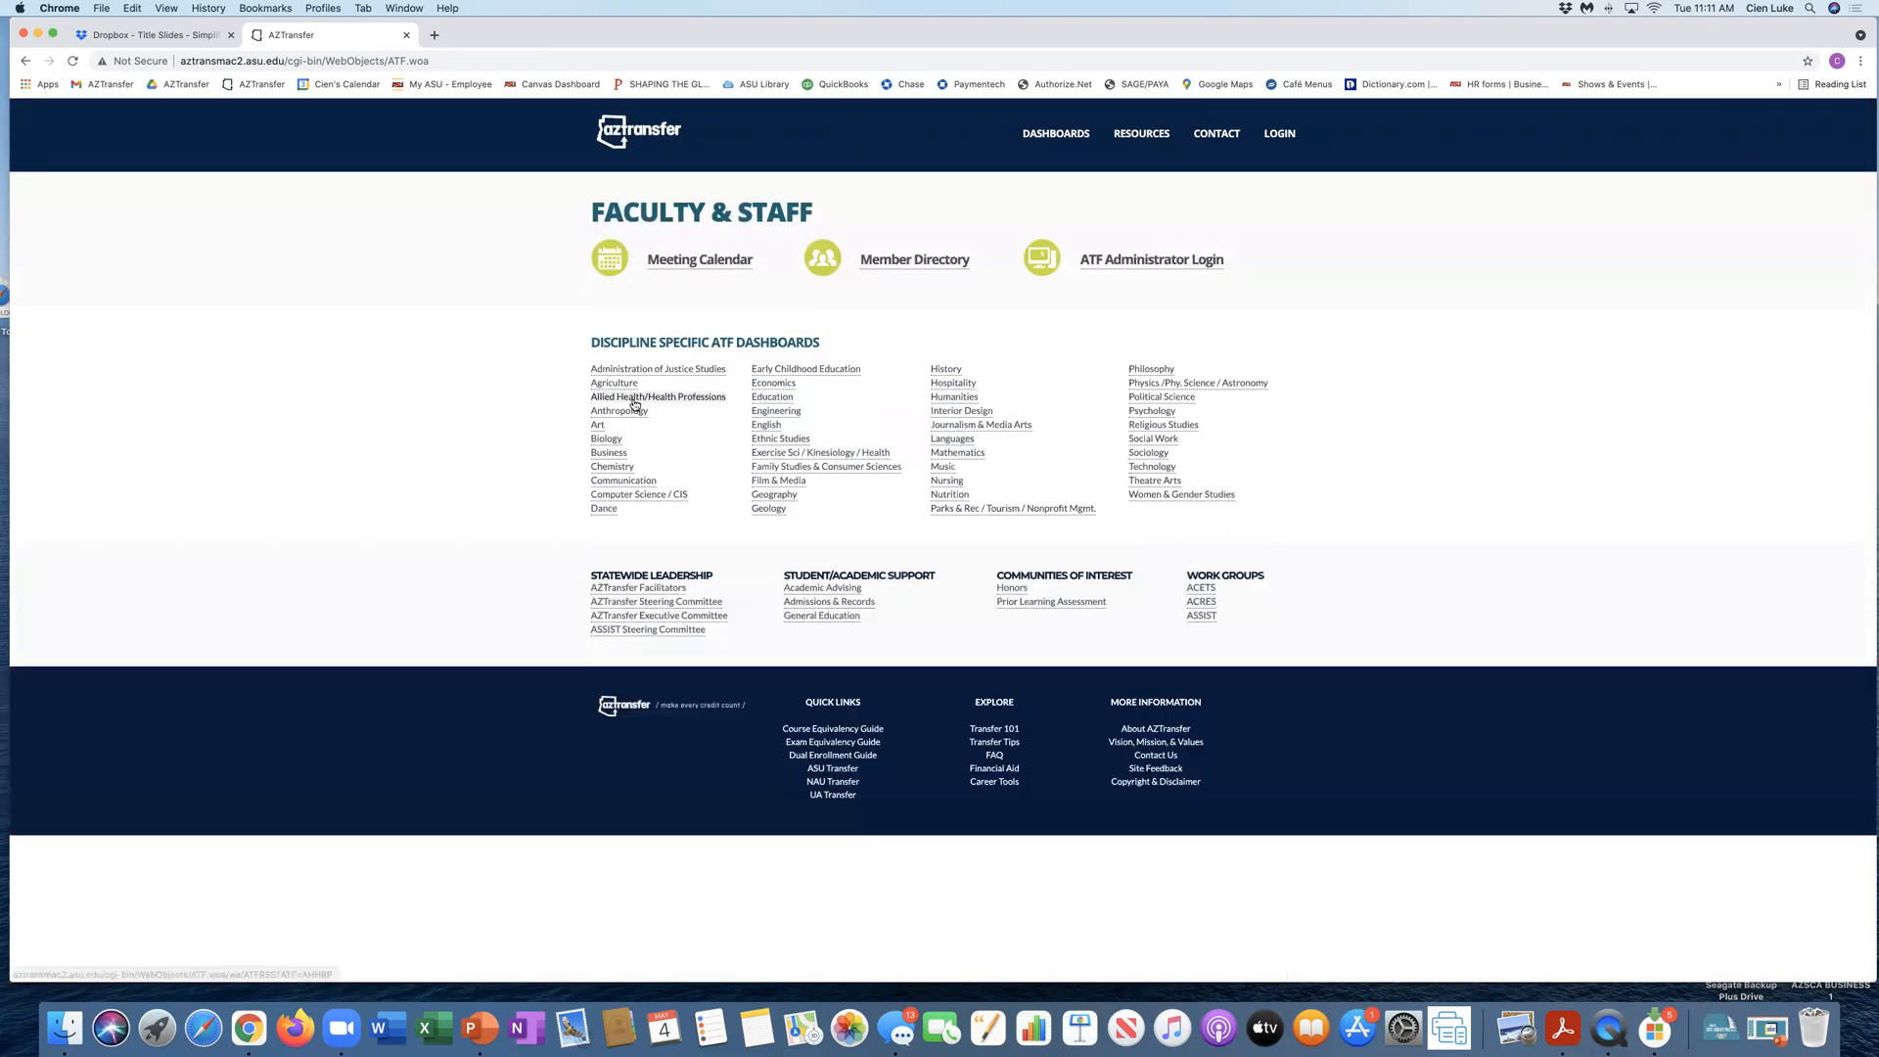
click(631, 384)
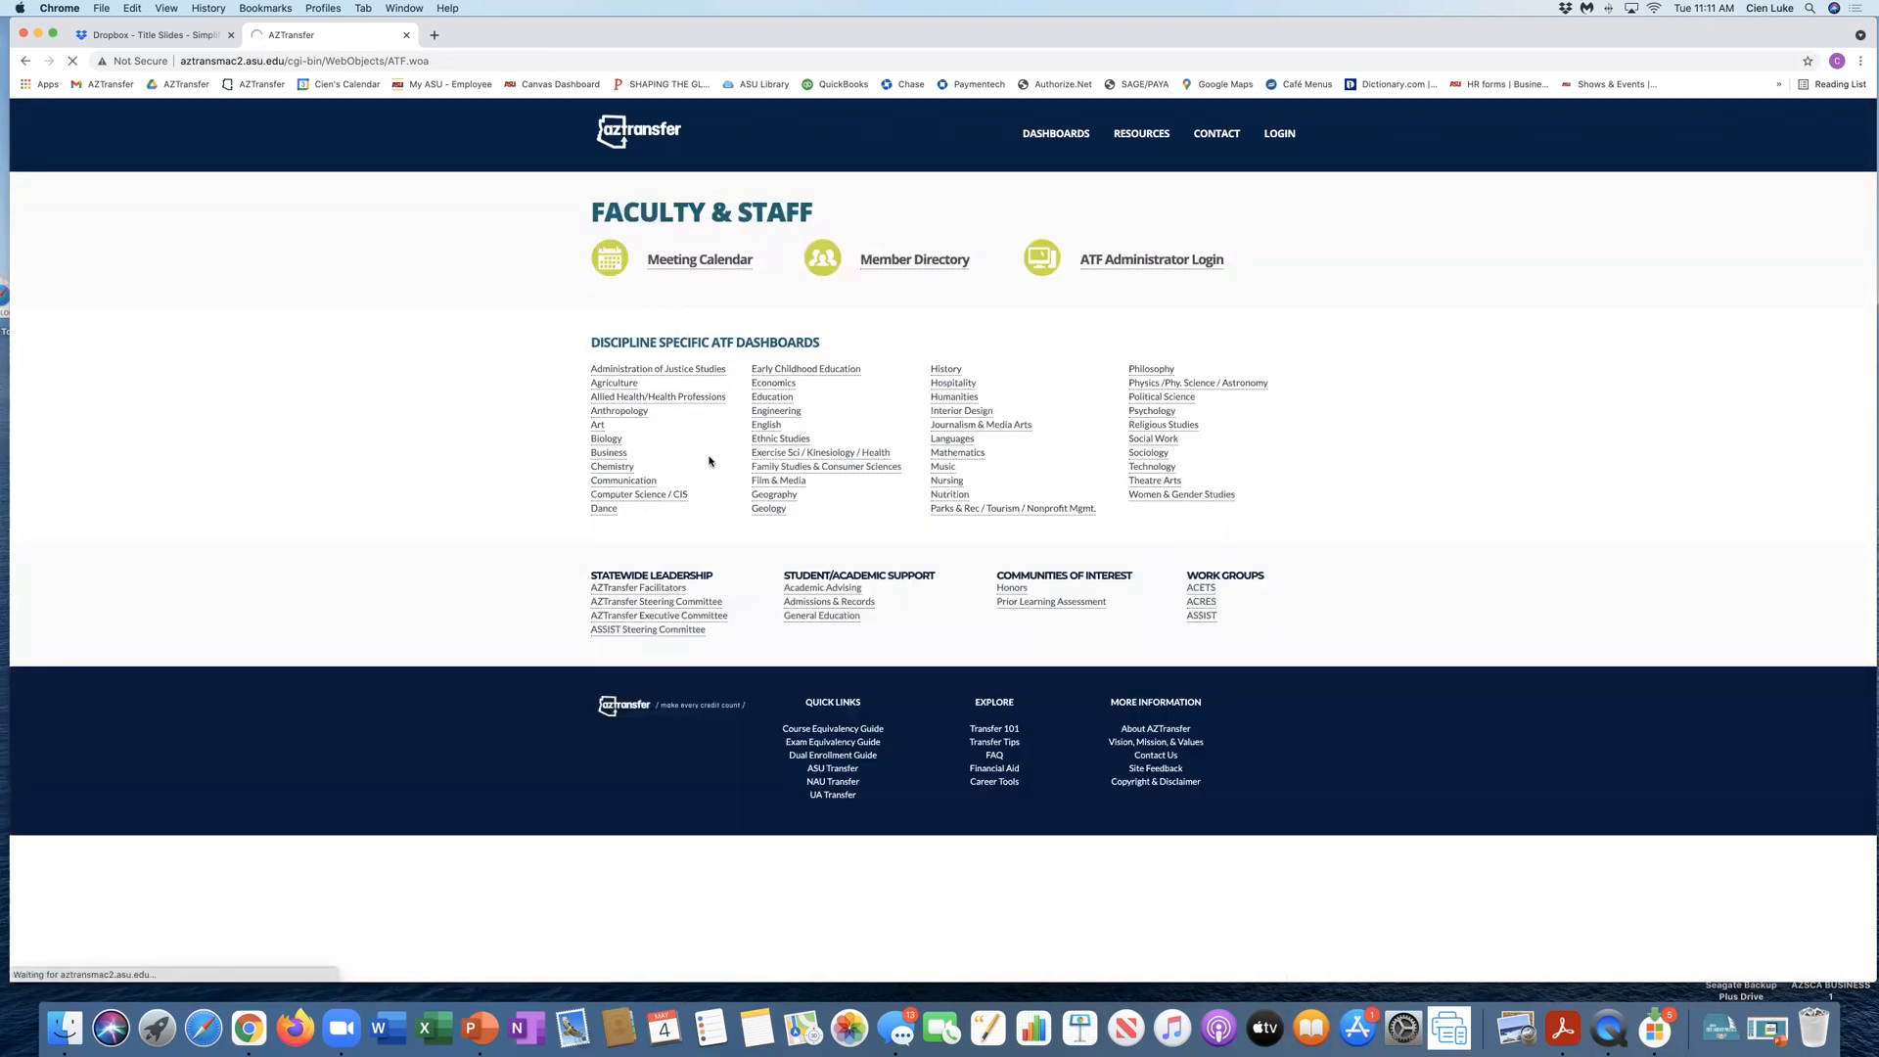
scroll(715, 526, down, 5)
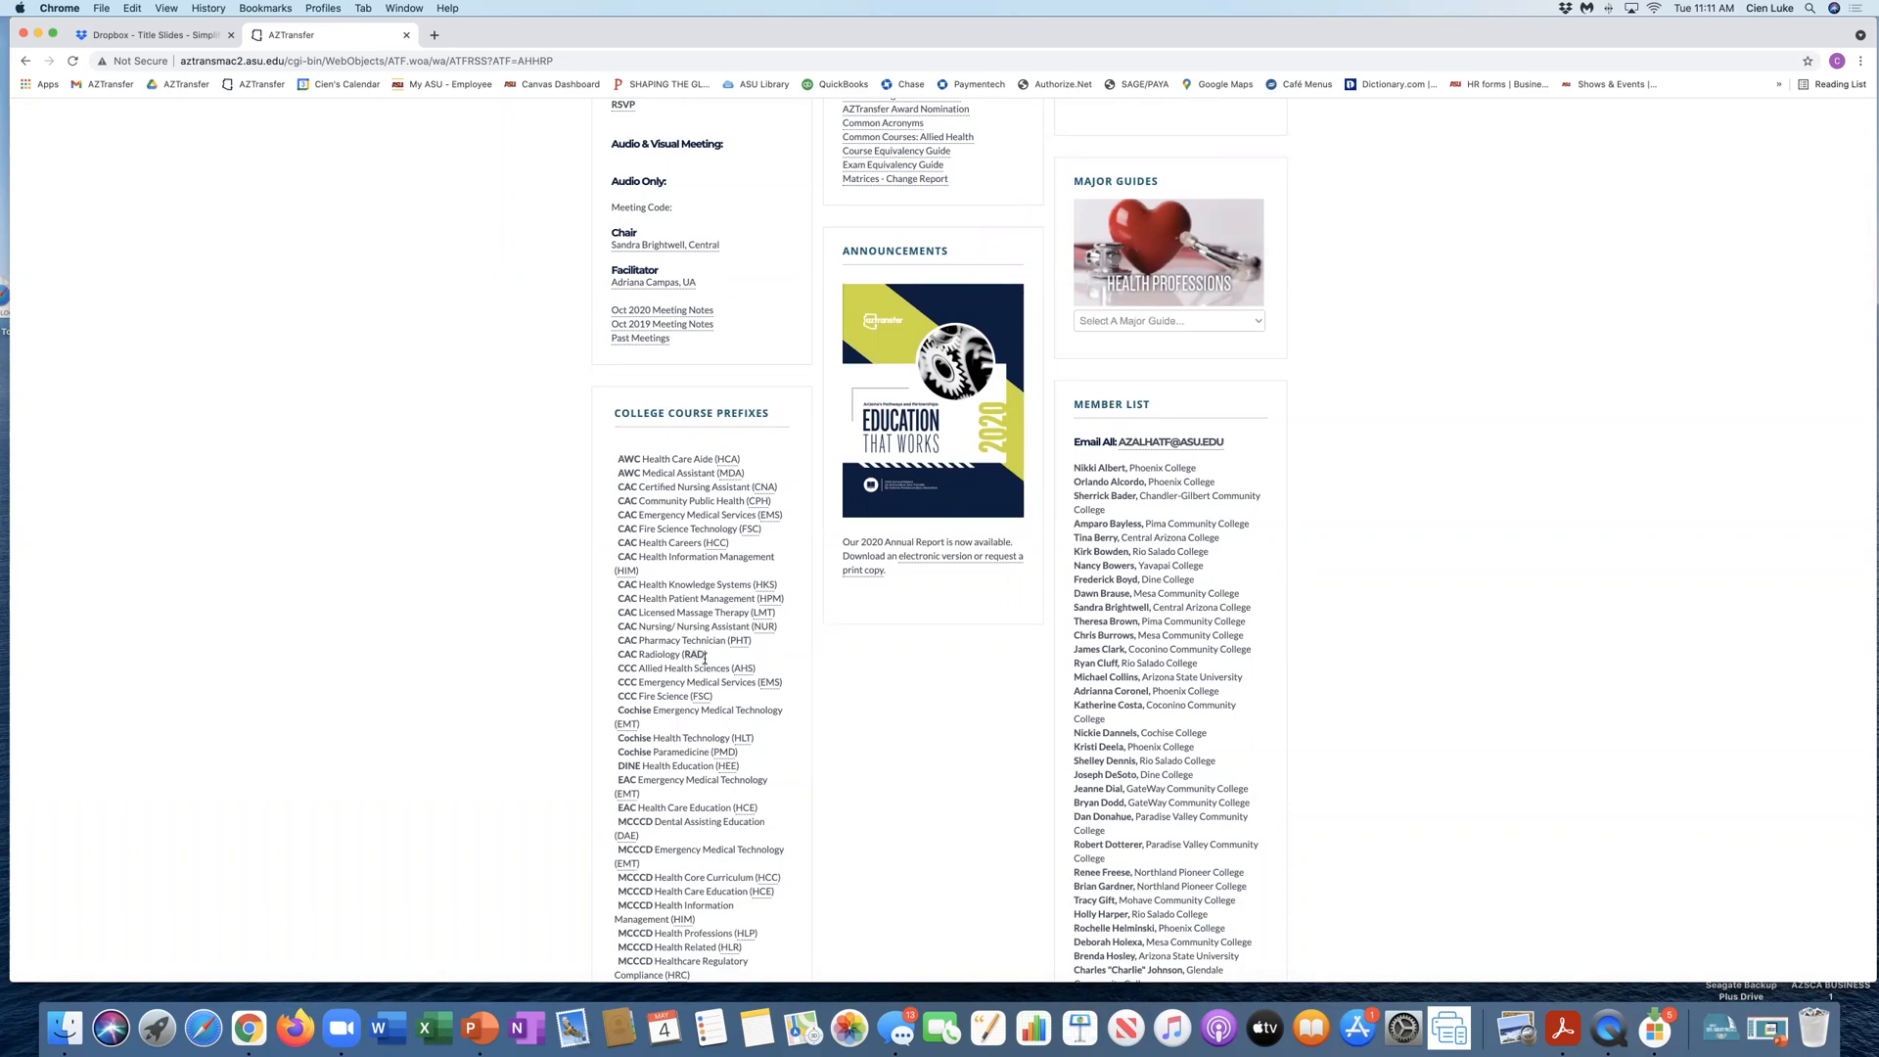
scroll(754, 587, up, 5)
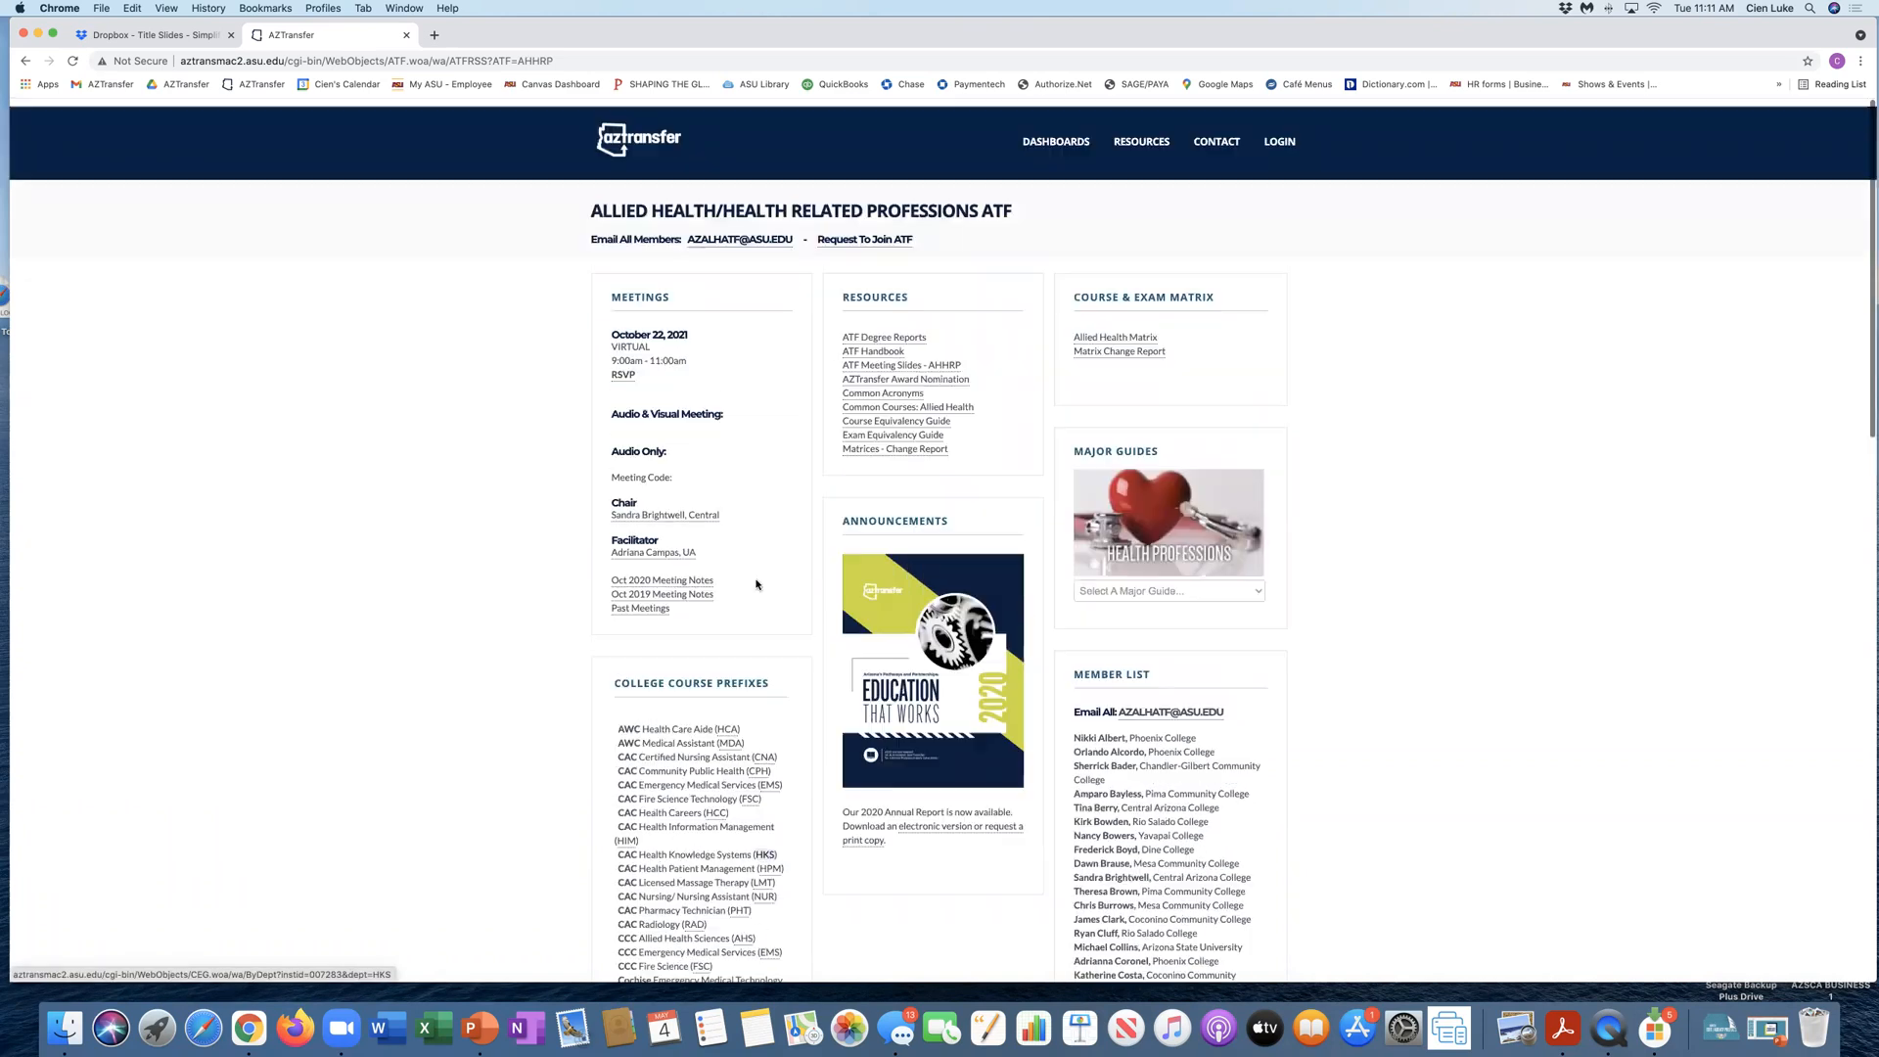
Step: Log in to ATF Chatlines with the account username and password
click(1277, 134)
click(719, 334)
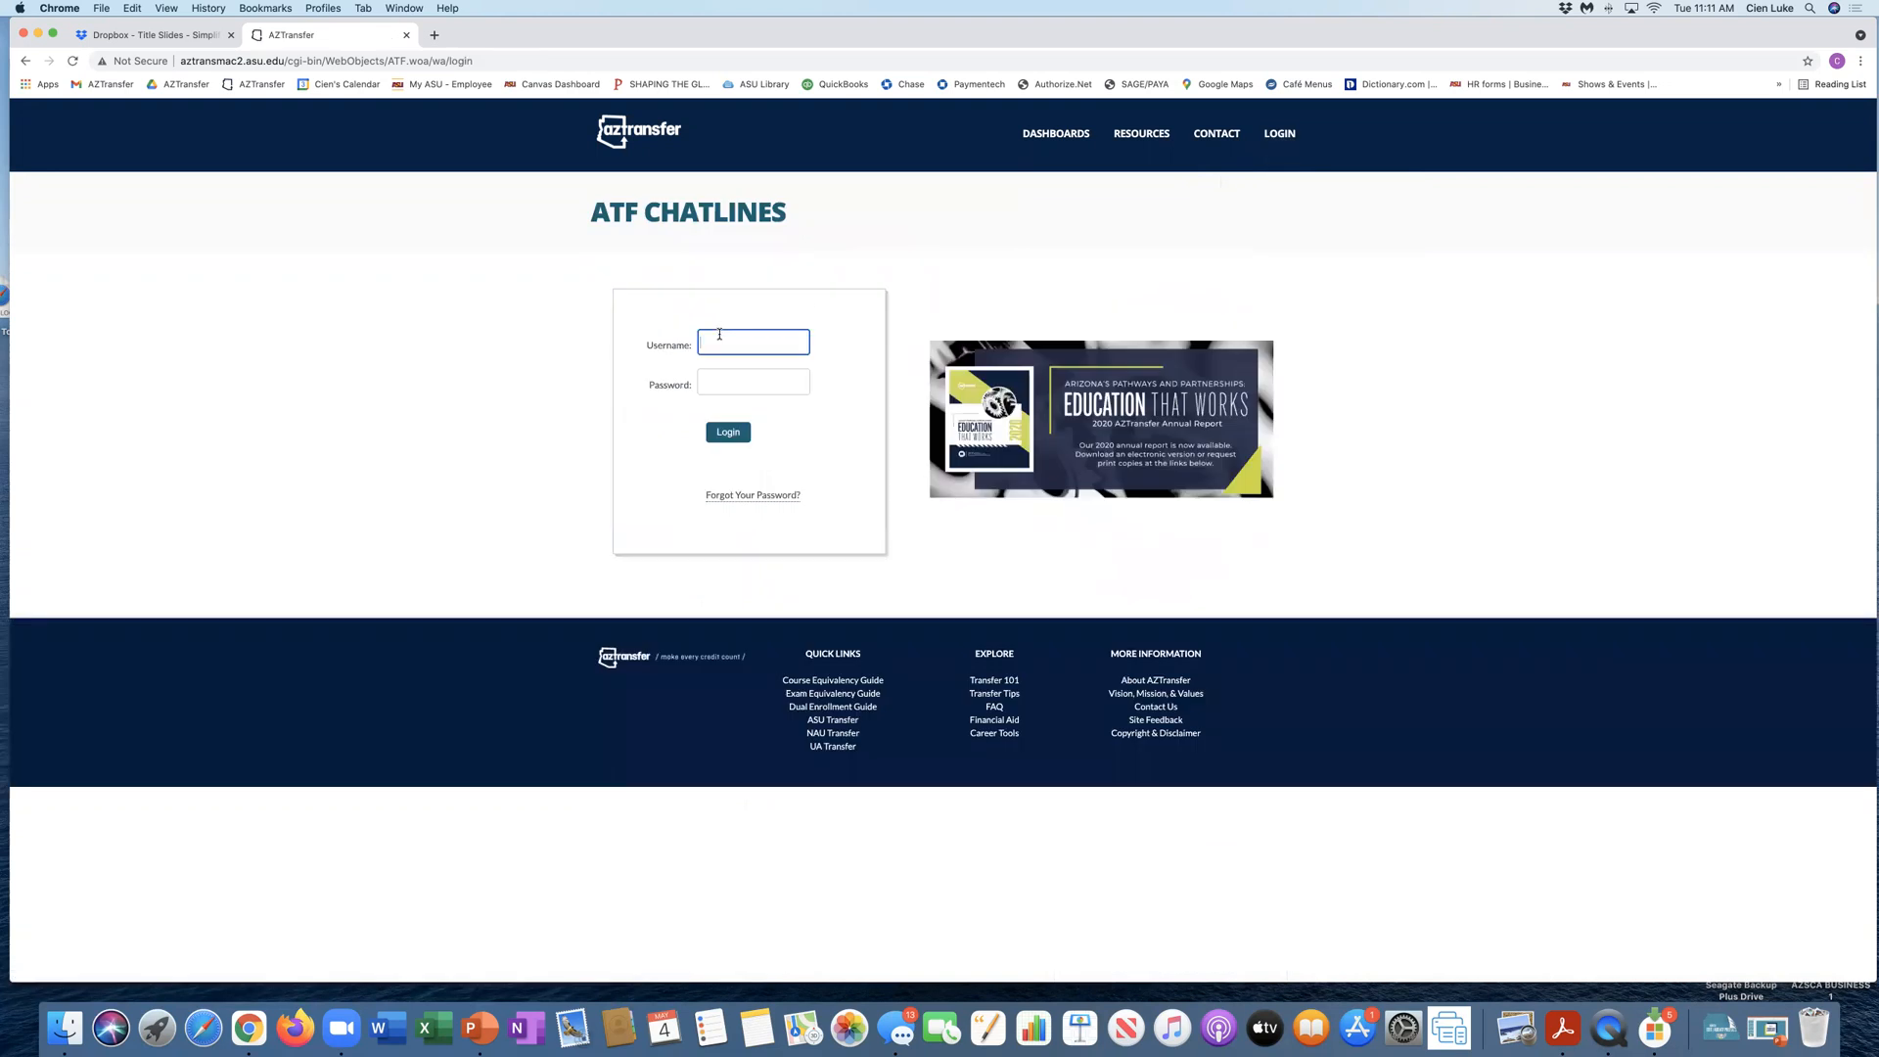
text(cien)
click(732, 373)
text(••••)
key(Return)
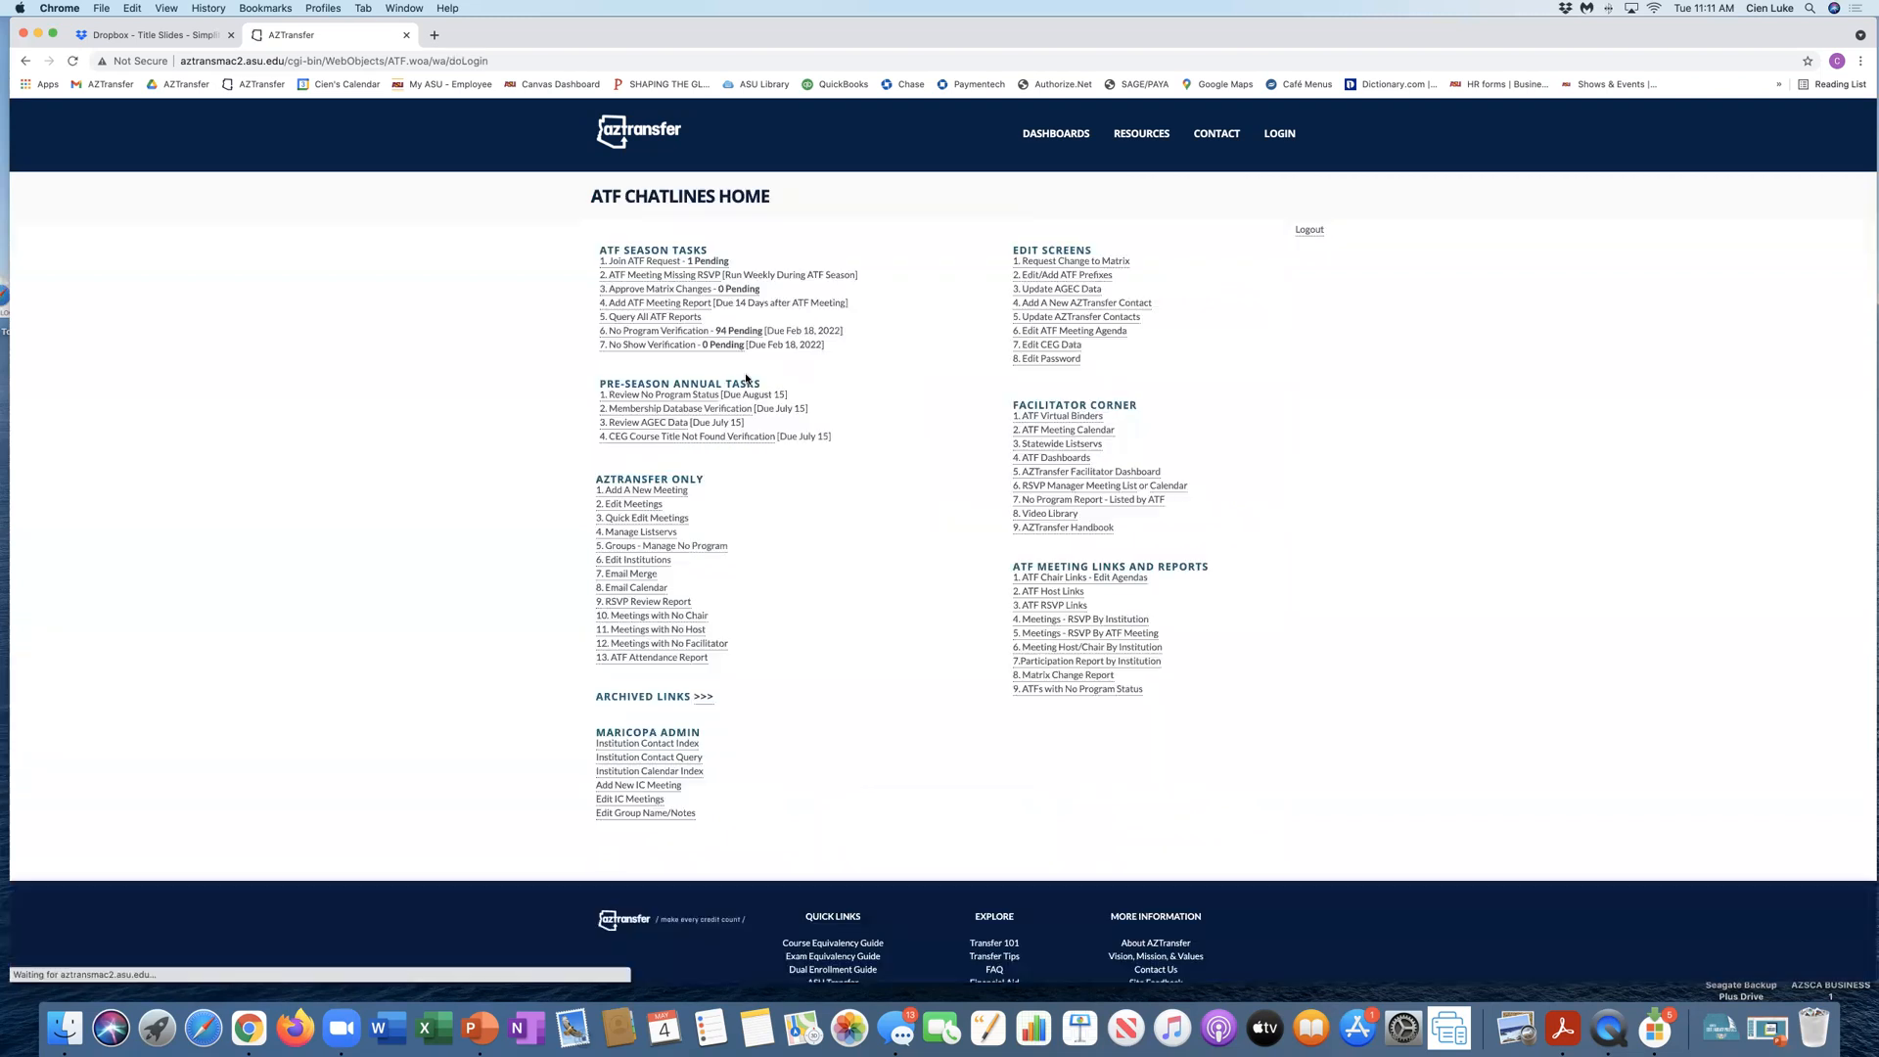
Step: Open the Edit/Add ATF Prefixes screen and query institution AWC with prefix PER
click(1037, 276)
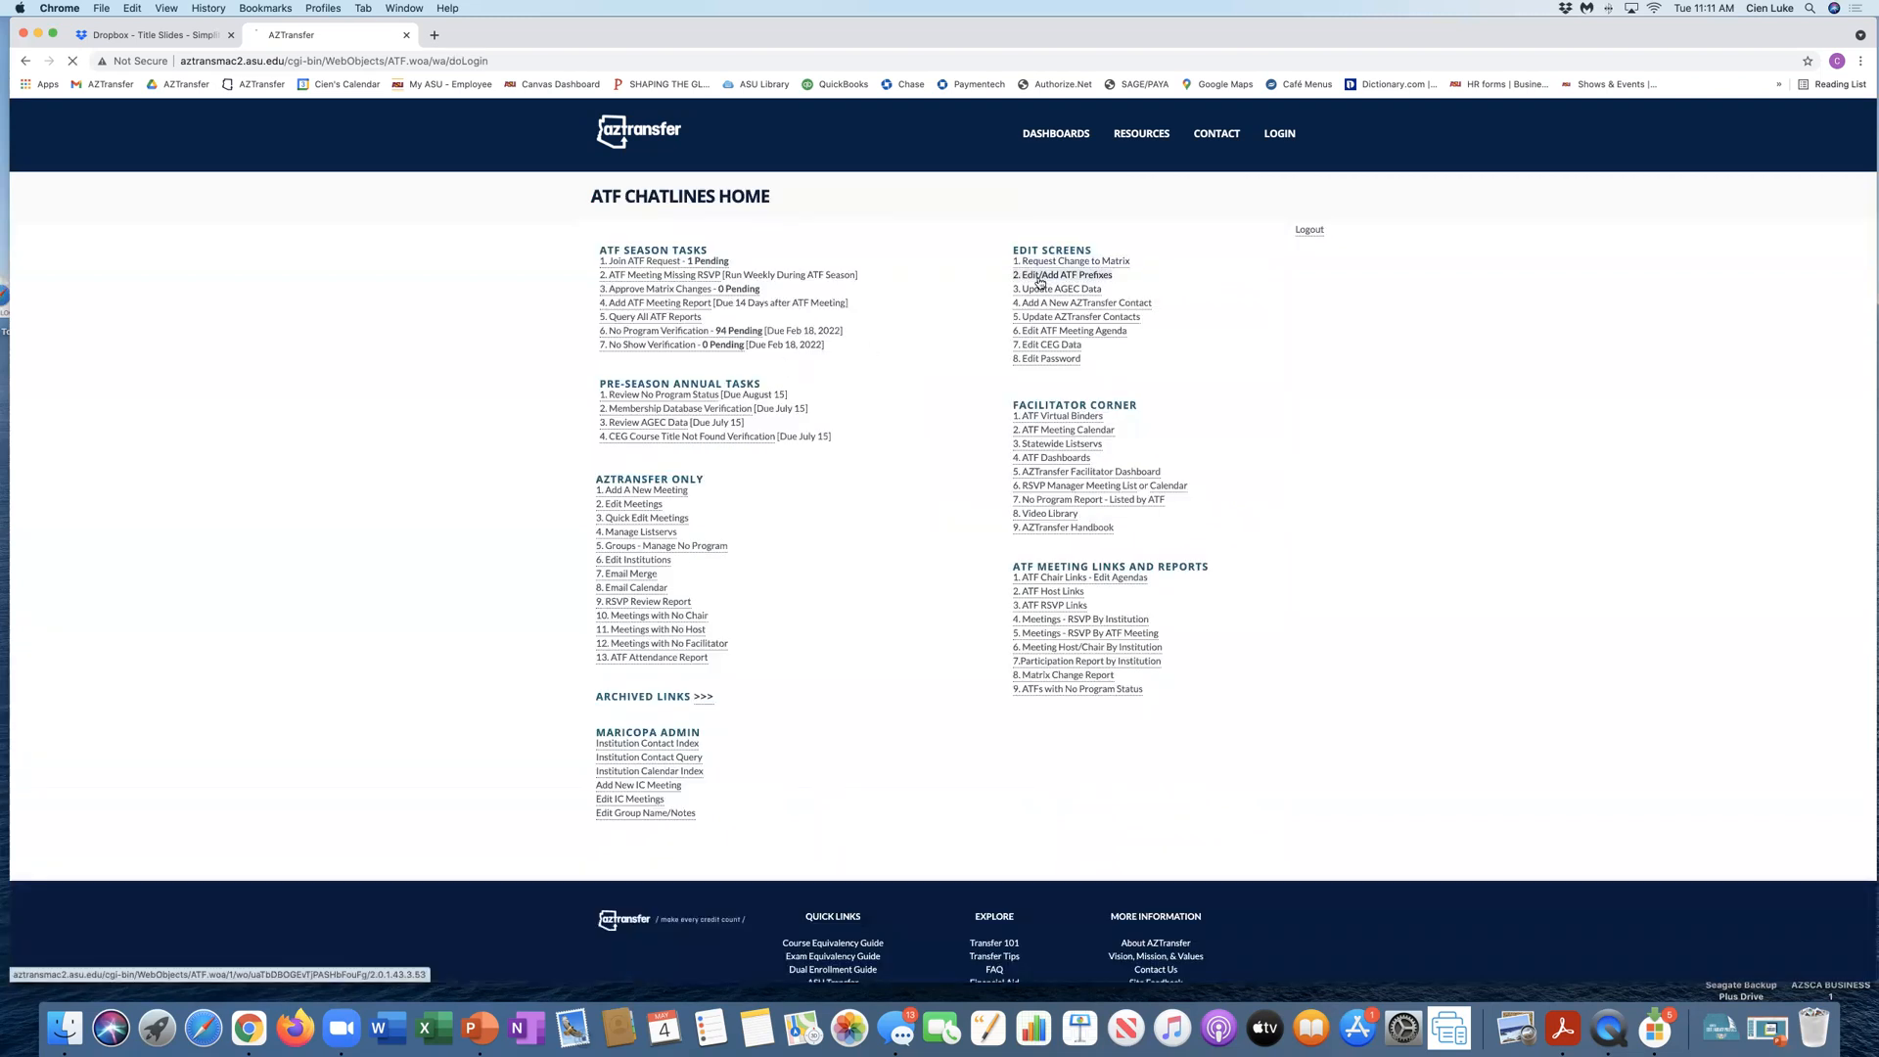
click(917, 242)
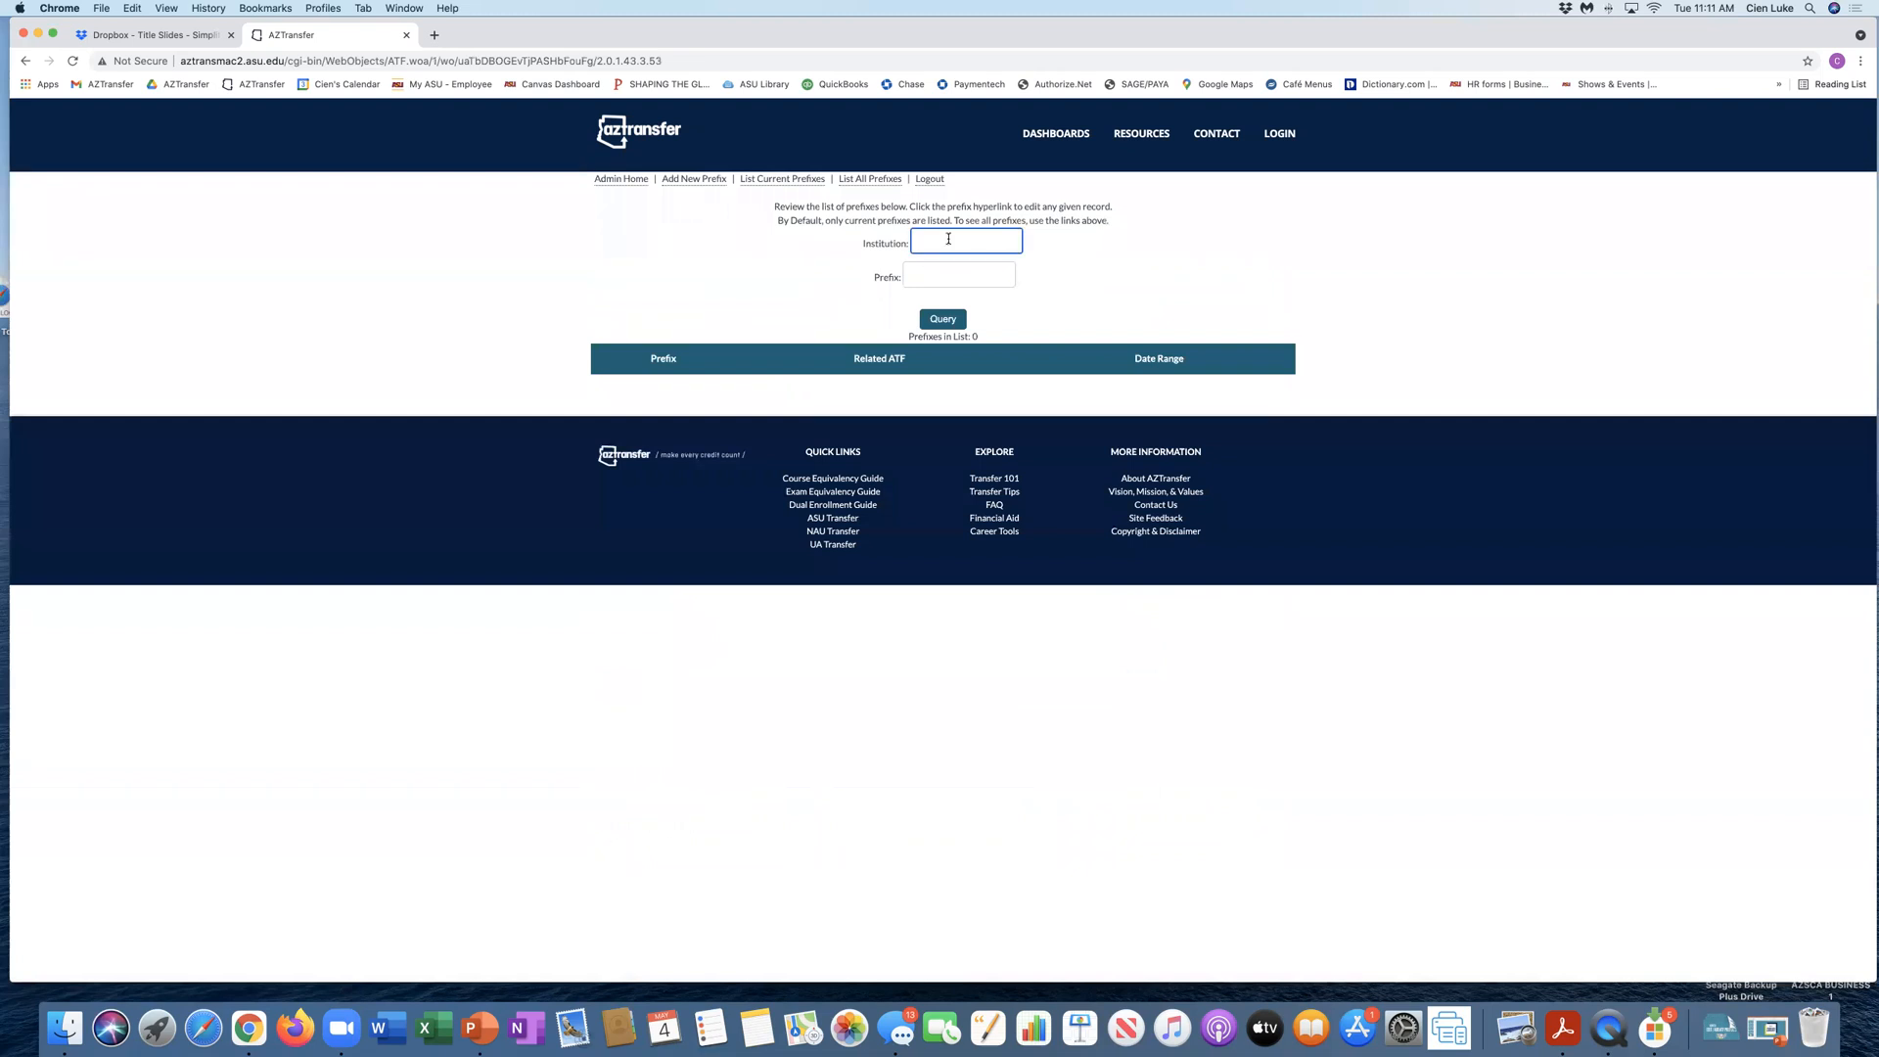
text(AWC)
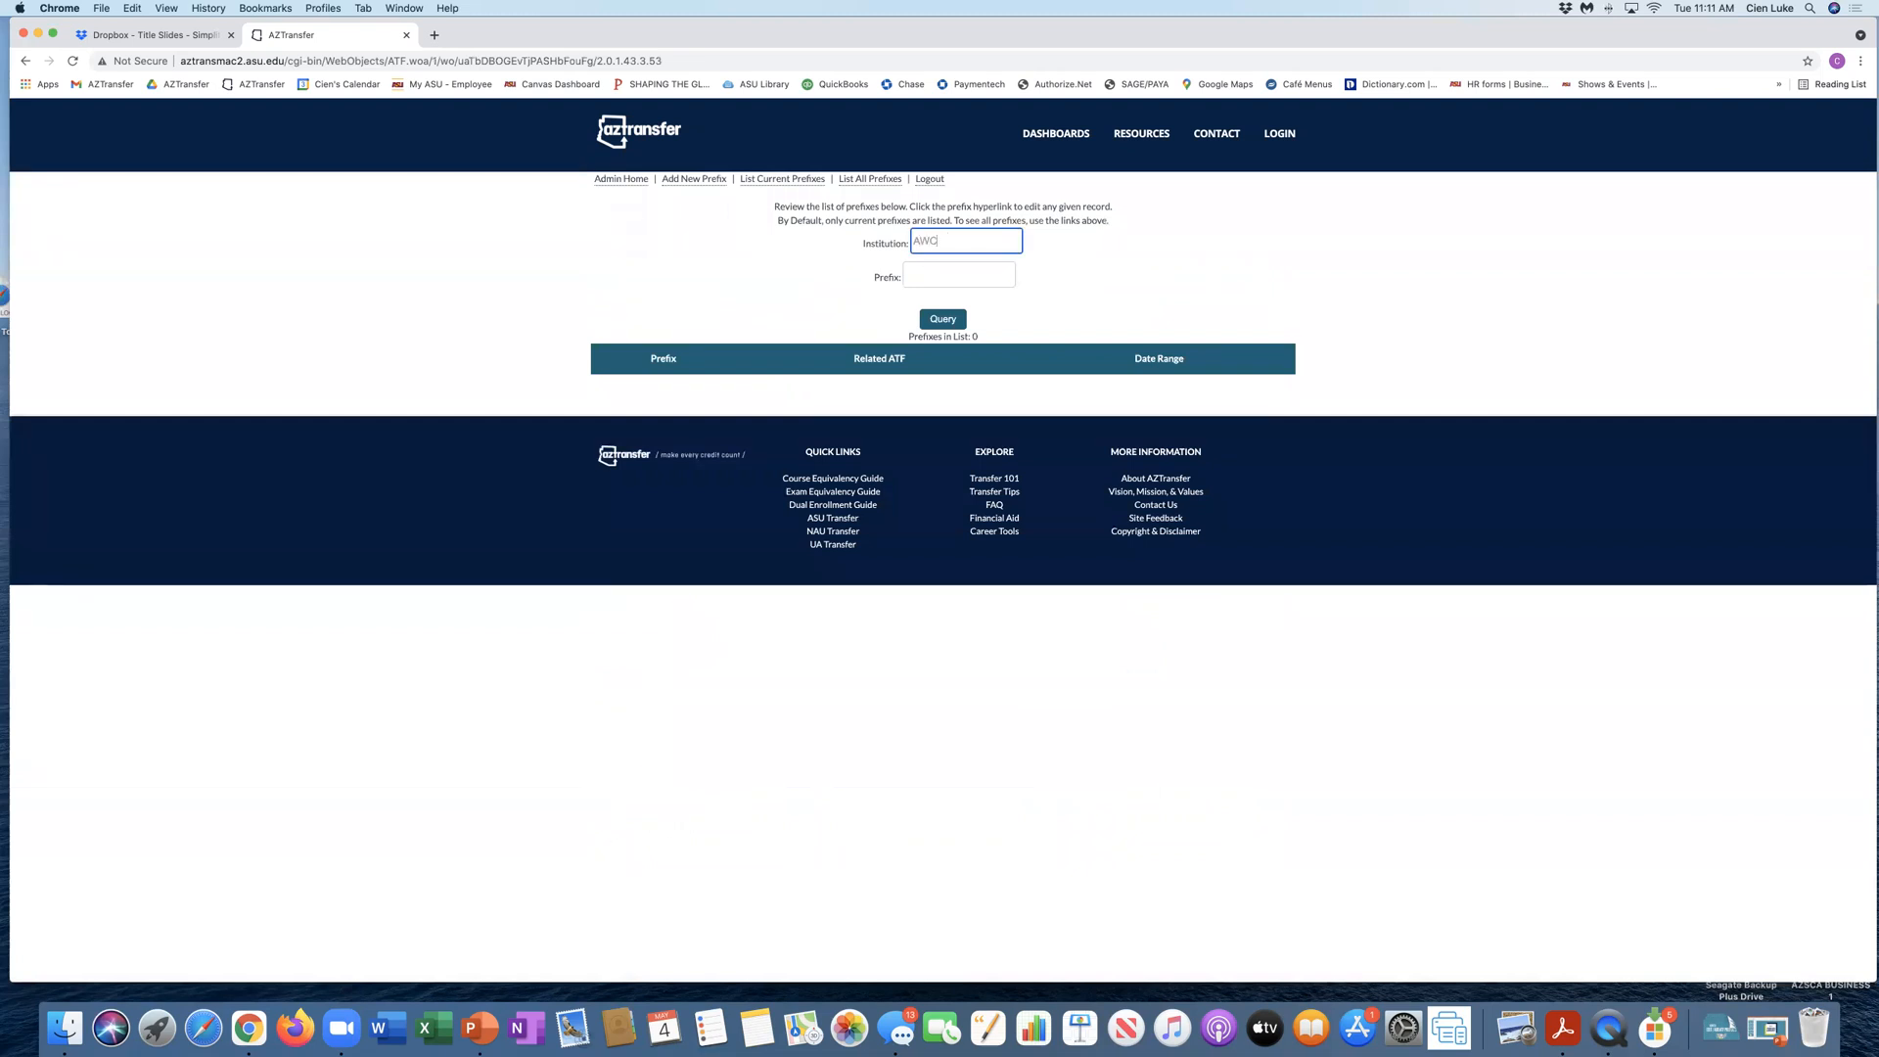
click(919, 275)
click(953, 321)
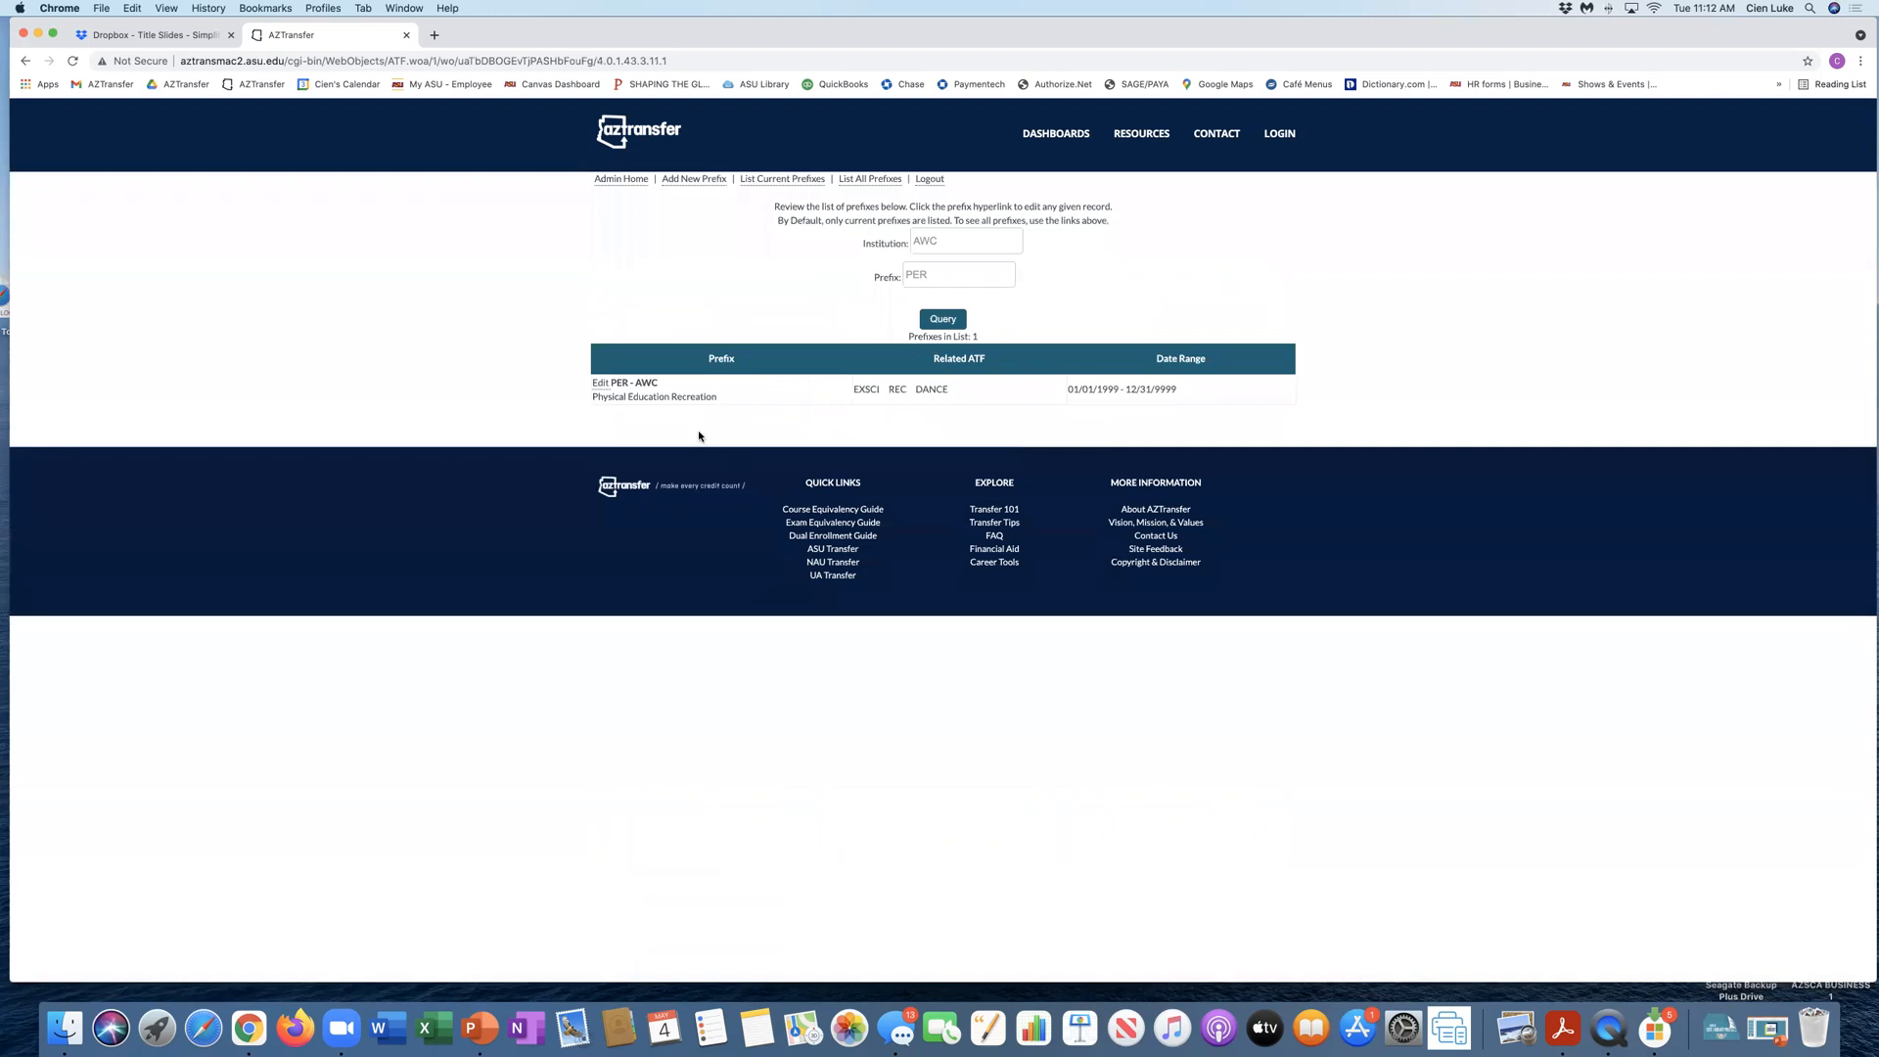
Step: Edit the AWC PER Physical Education Recreation record, clear Dance from ATF III, and save the changes
click(598, 386)
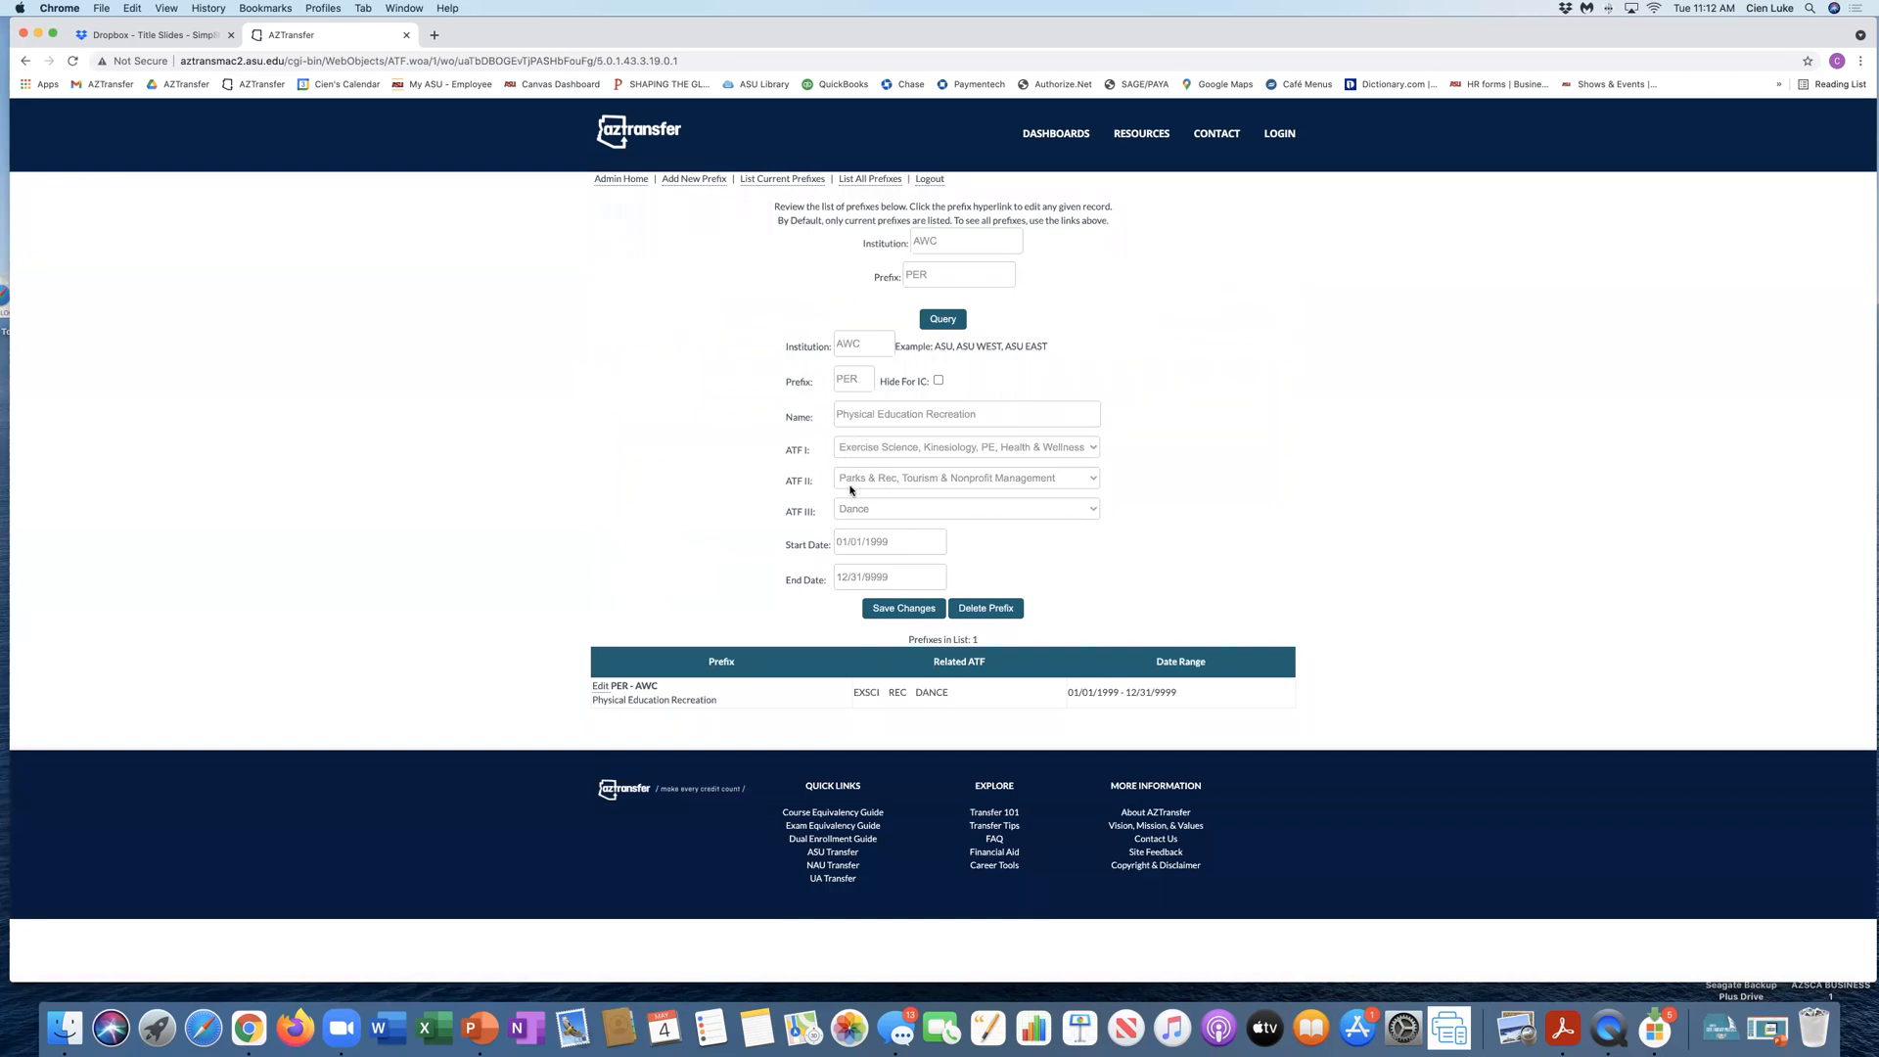
double_click(860, 344)
key(Tab)
drag(892, 576, 836, 576)
click(1088, 514)
click(1024, 364)
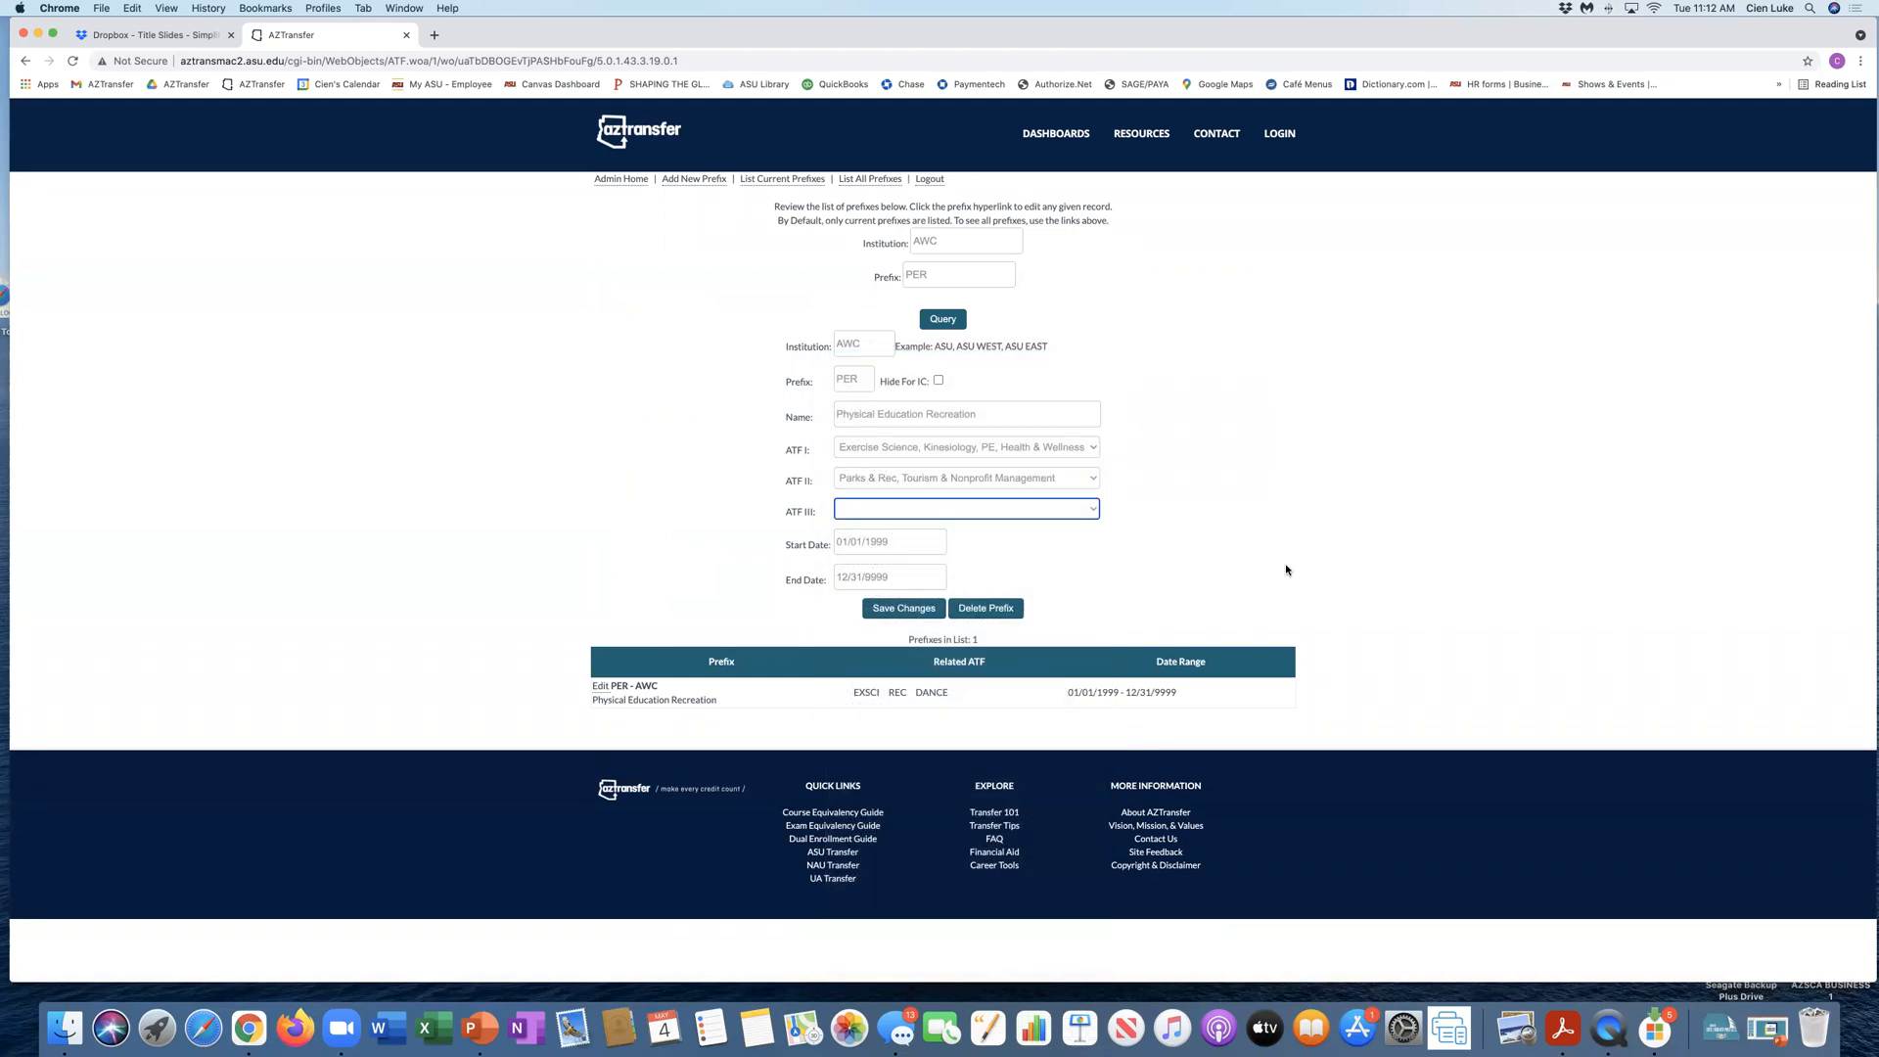
click(922, 609)
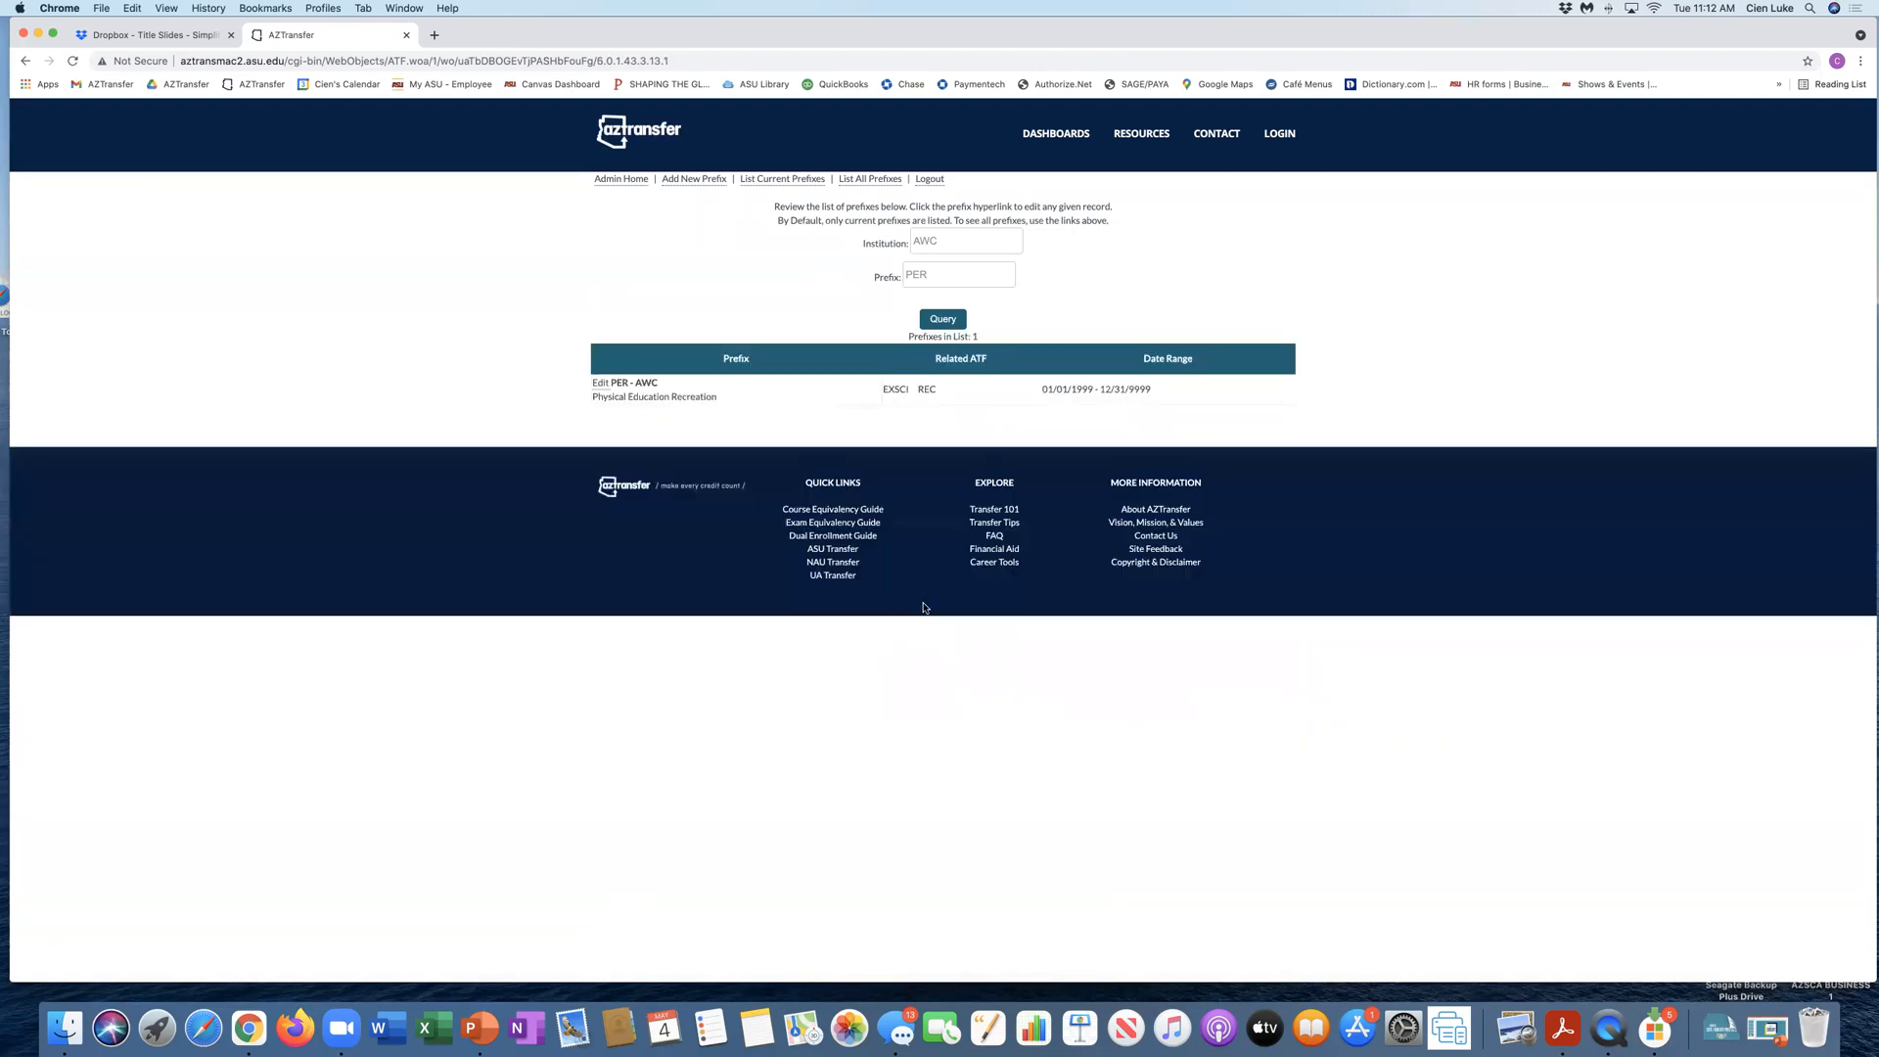
Step: Check the Dance ATF dashboard's college course prefixes for the AWC PER prefix
click(1044, 135)
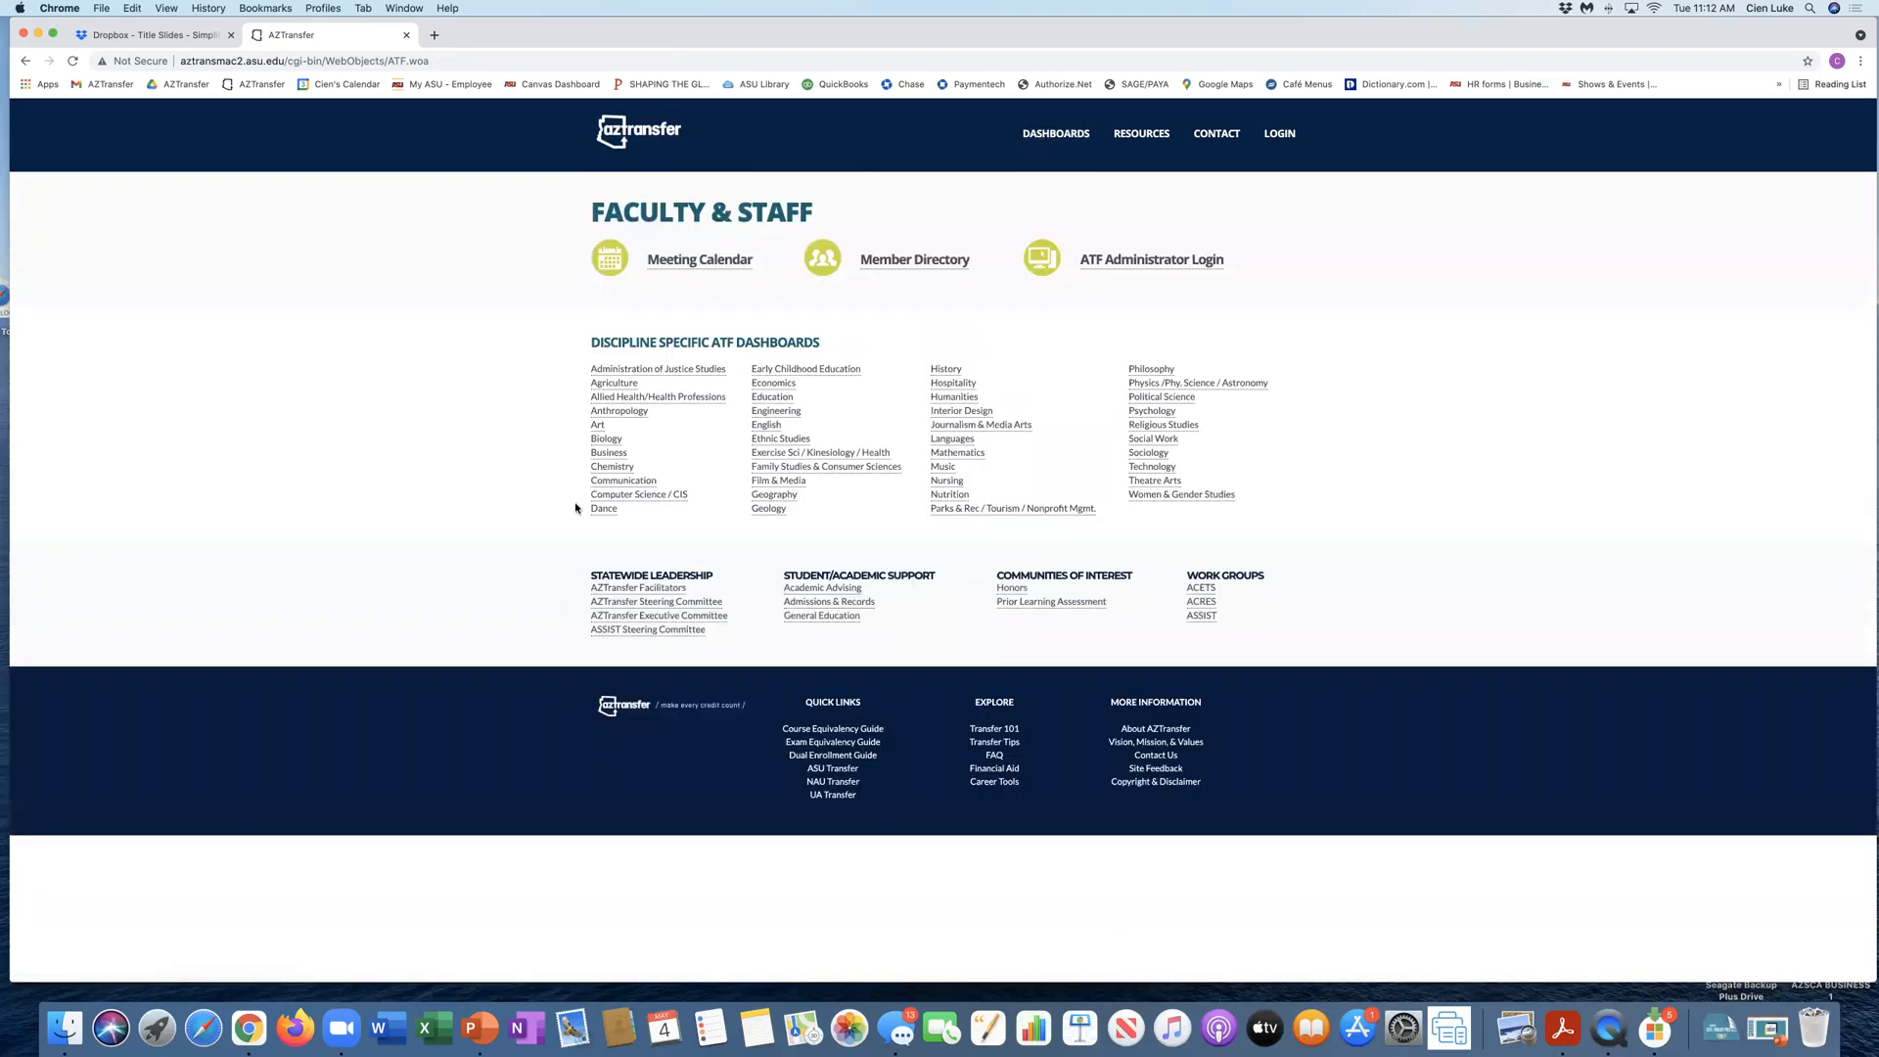
click(602, 509)
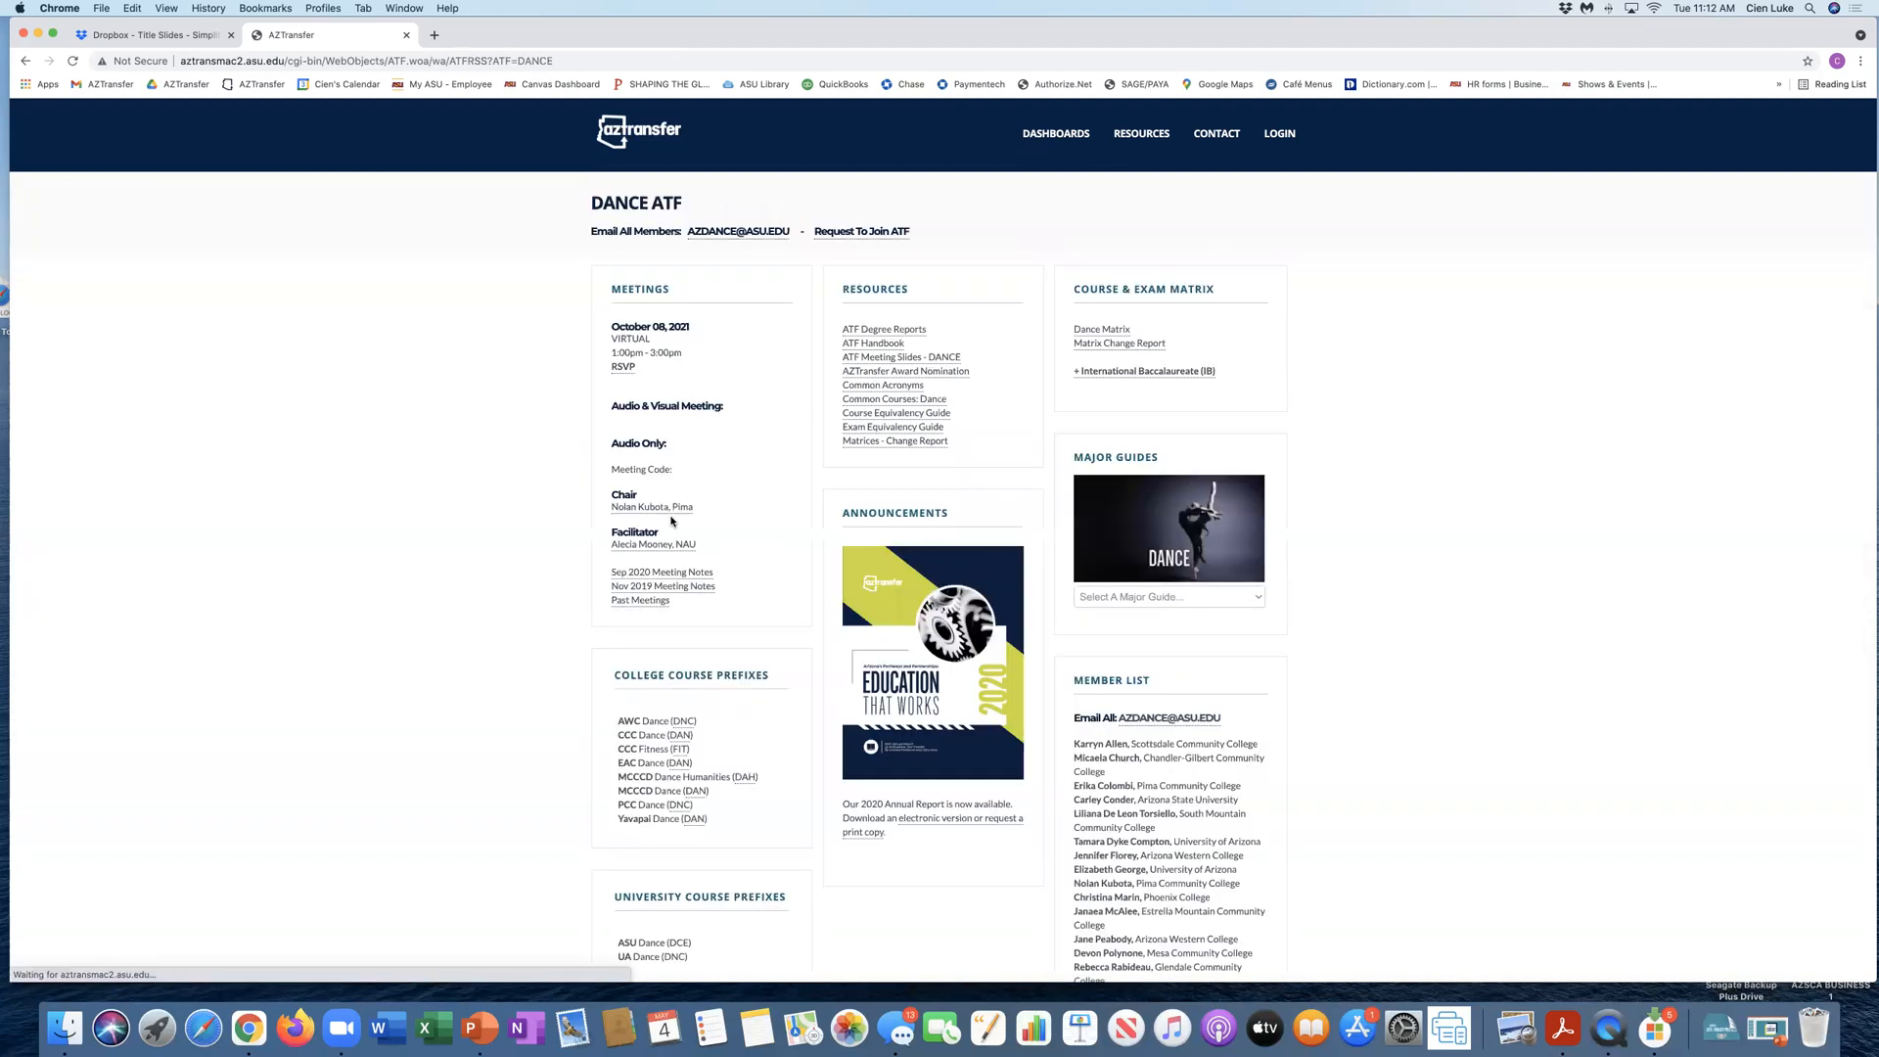
scroll(663, 539, down, 3)
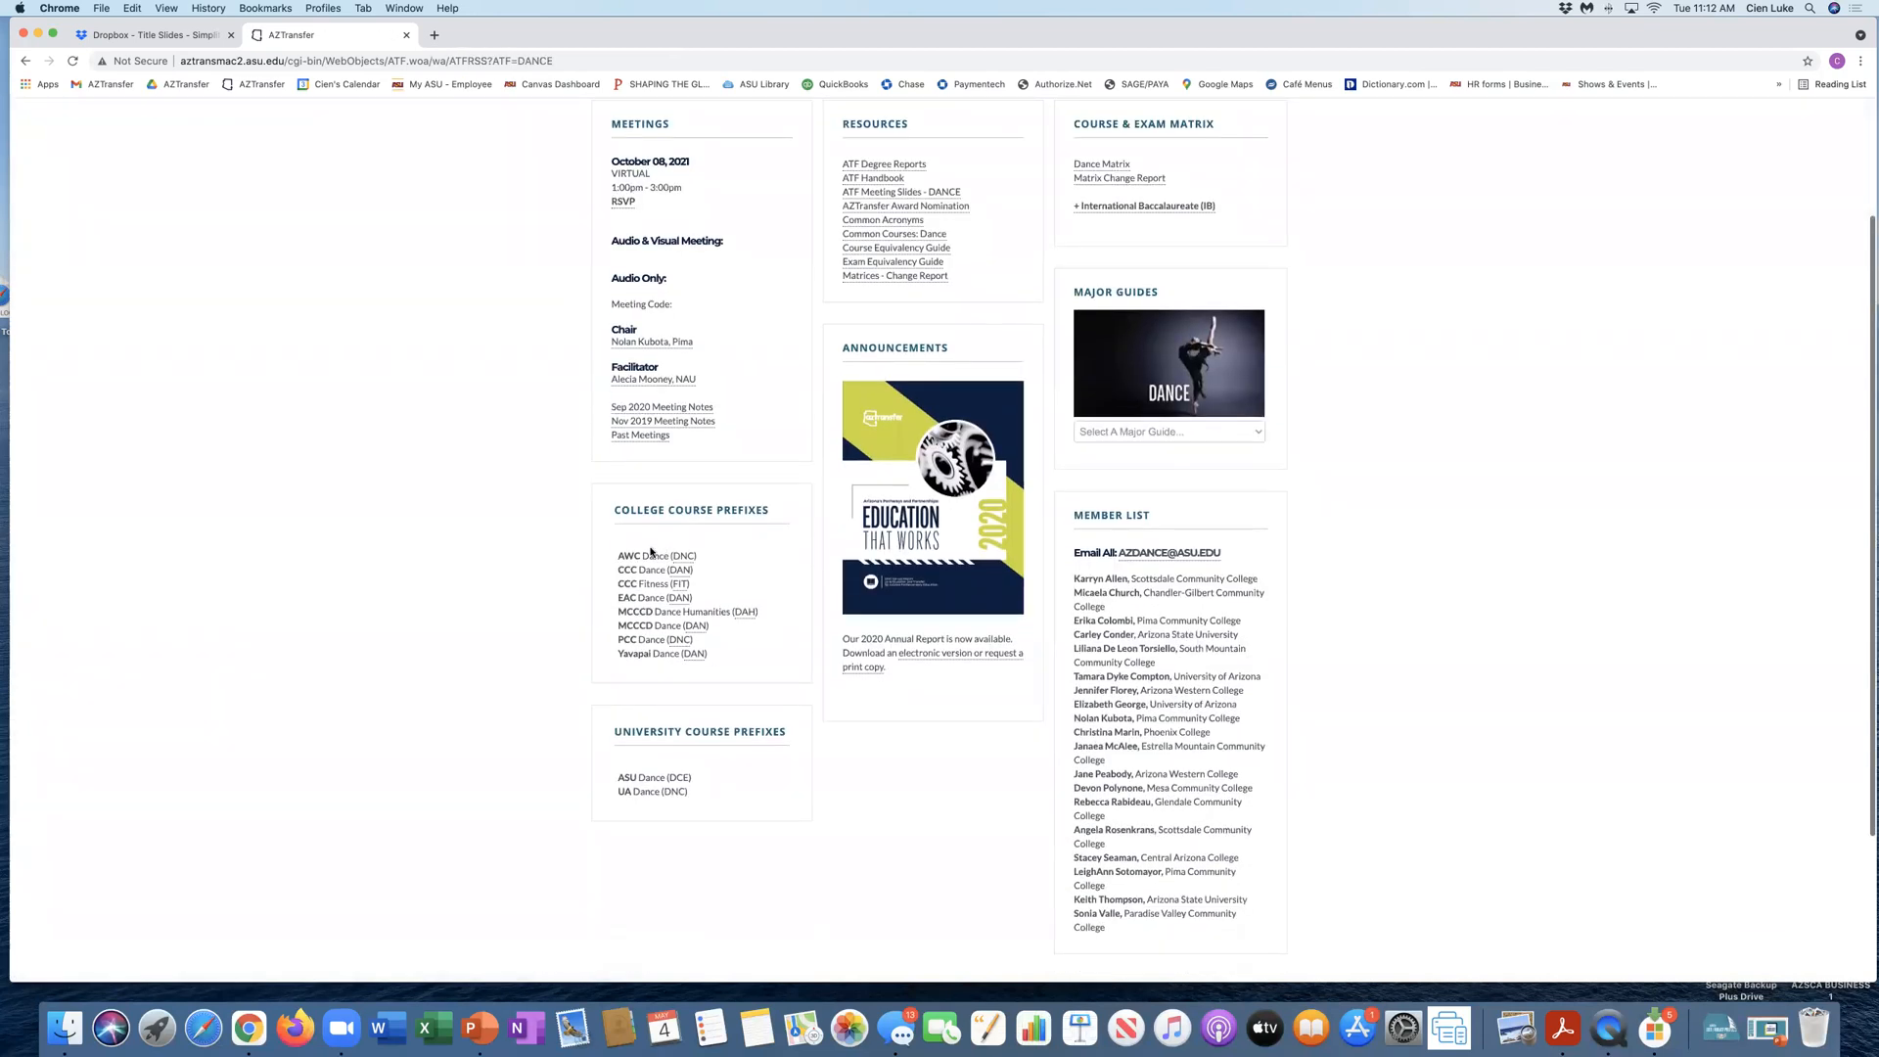
drag(618, 553, 713, 557)
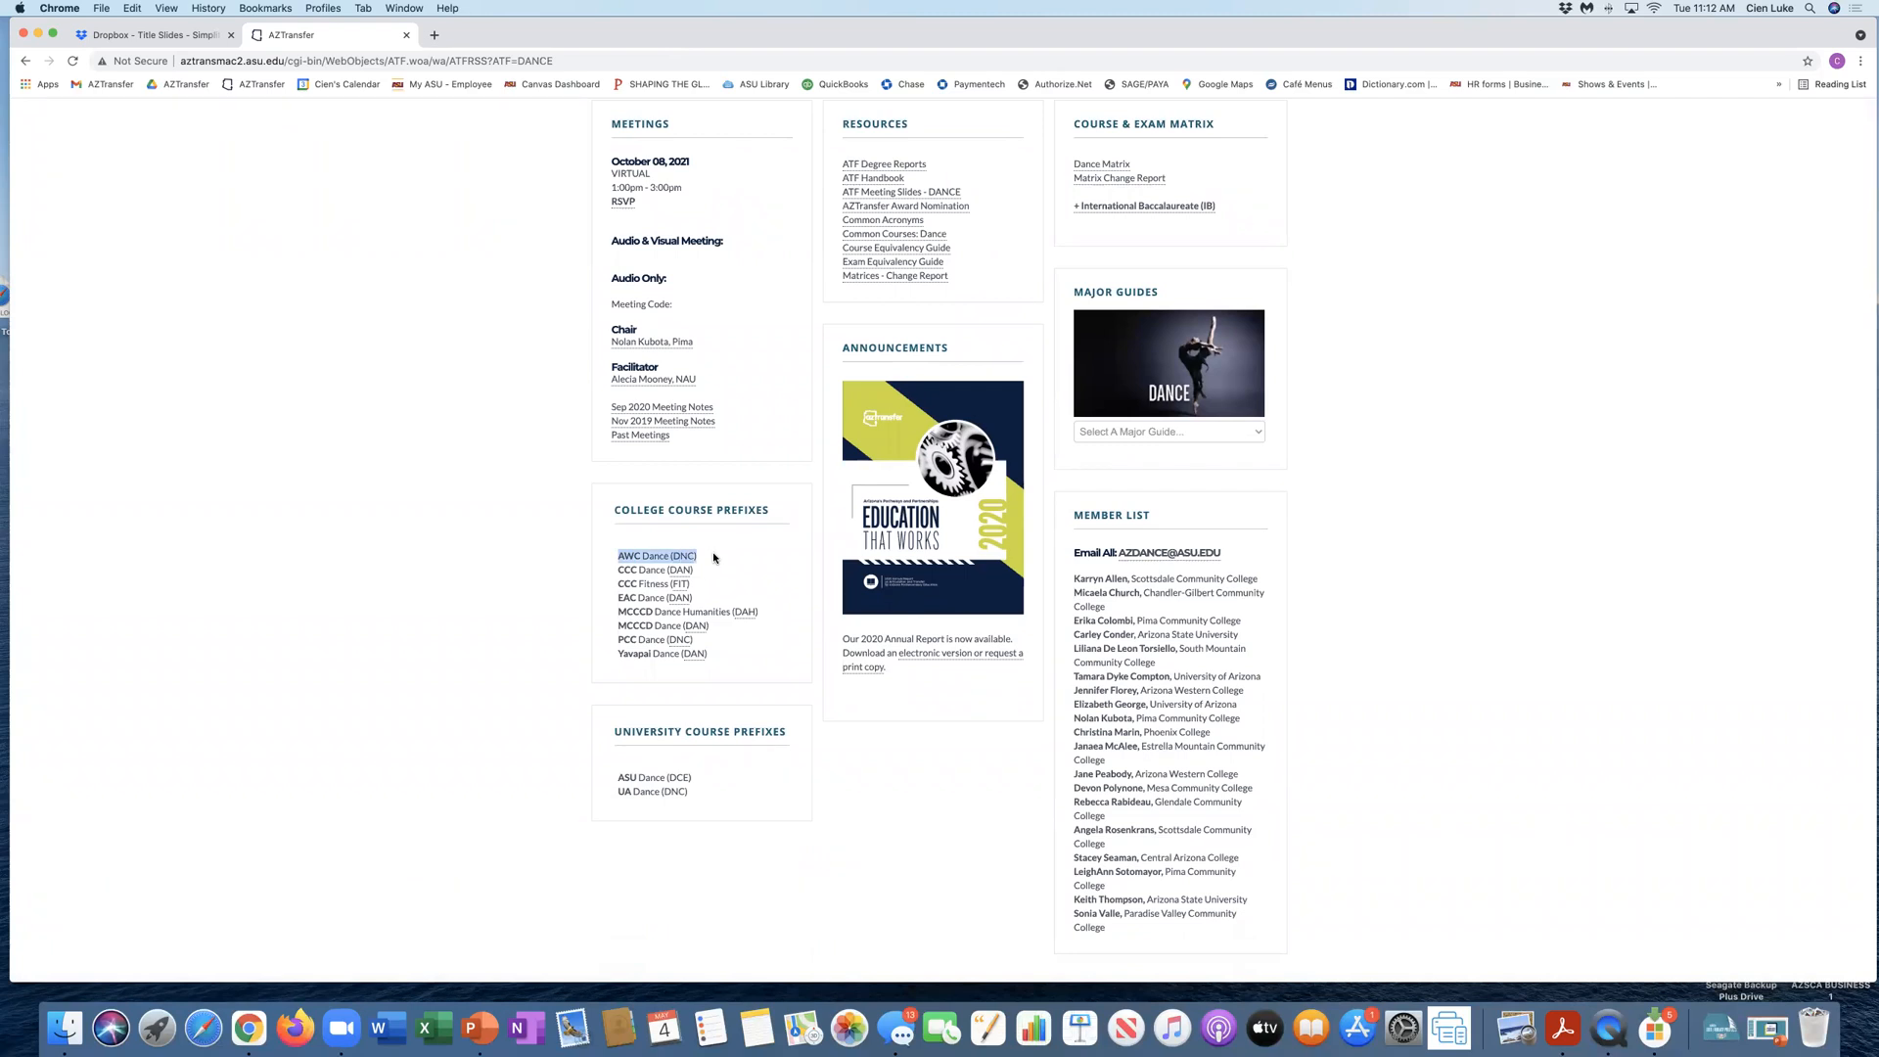
scroll(713, 558, up, 3)
Step: Log back in to ATF Chatlines with the account username and password
mouse_move(1276, 137)
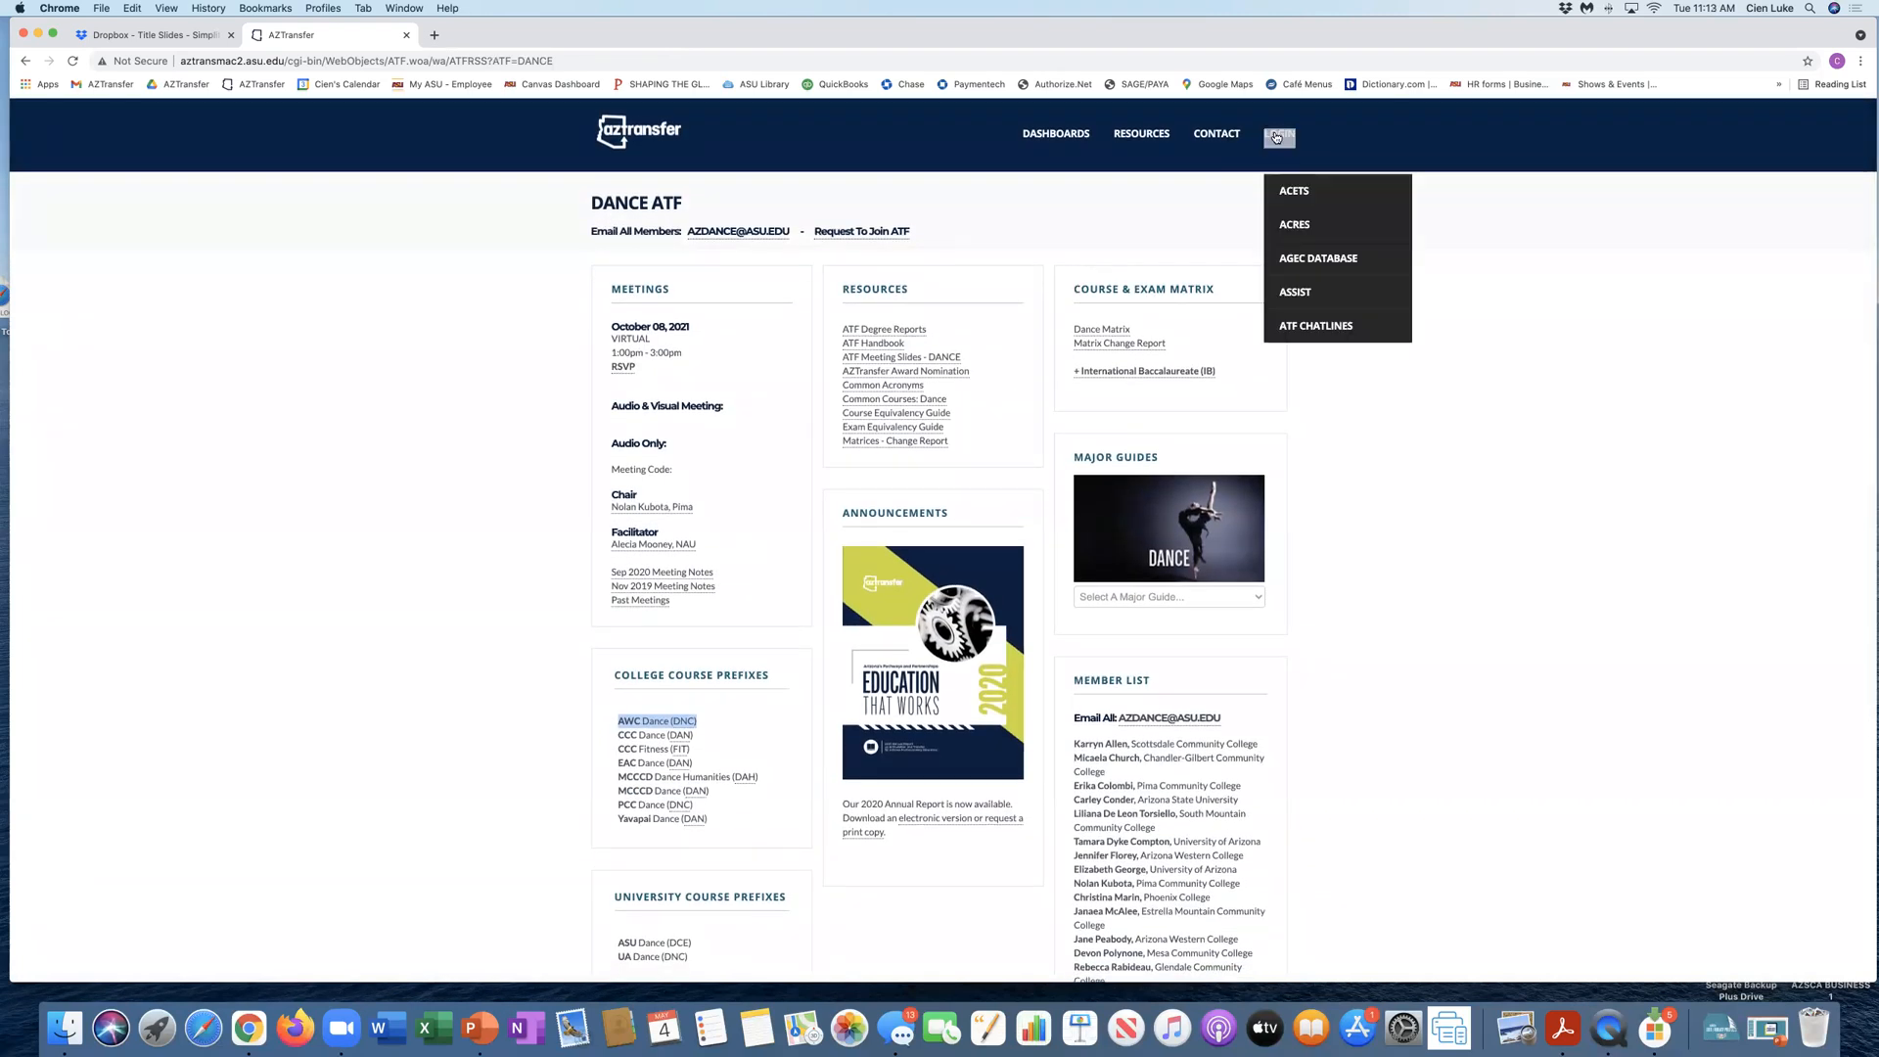
click(1315, 325)
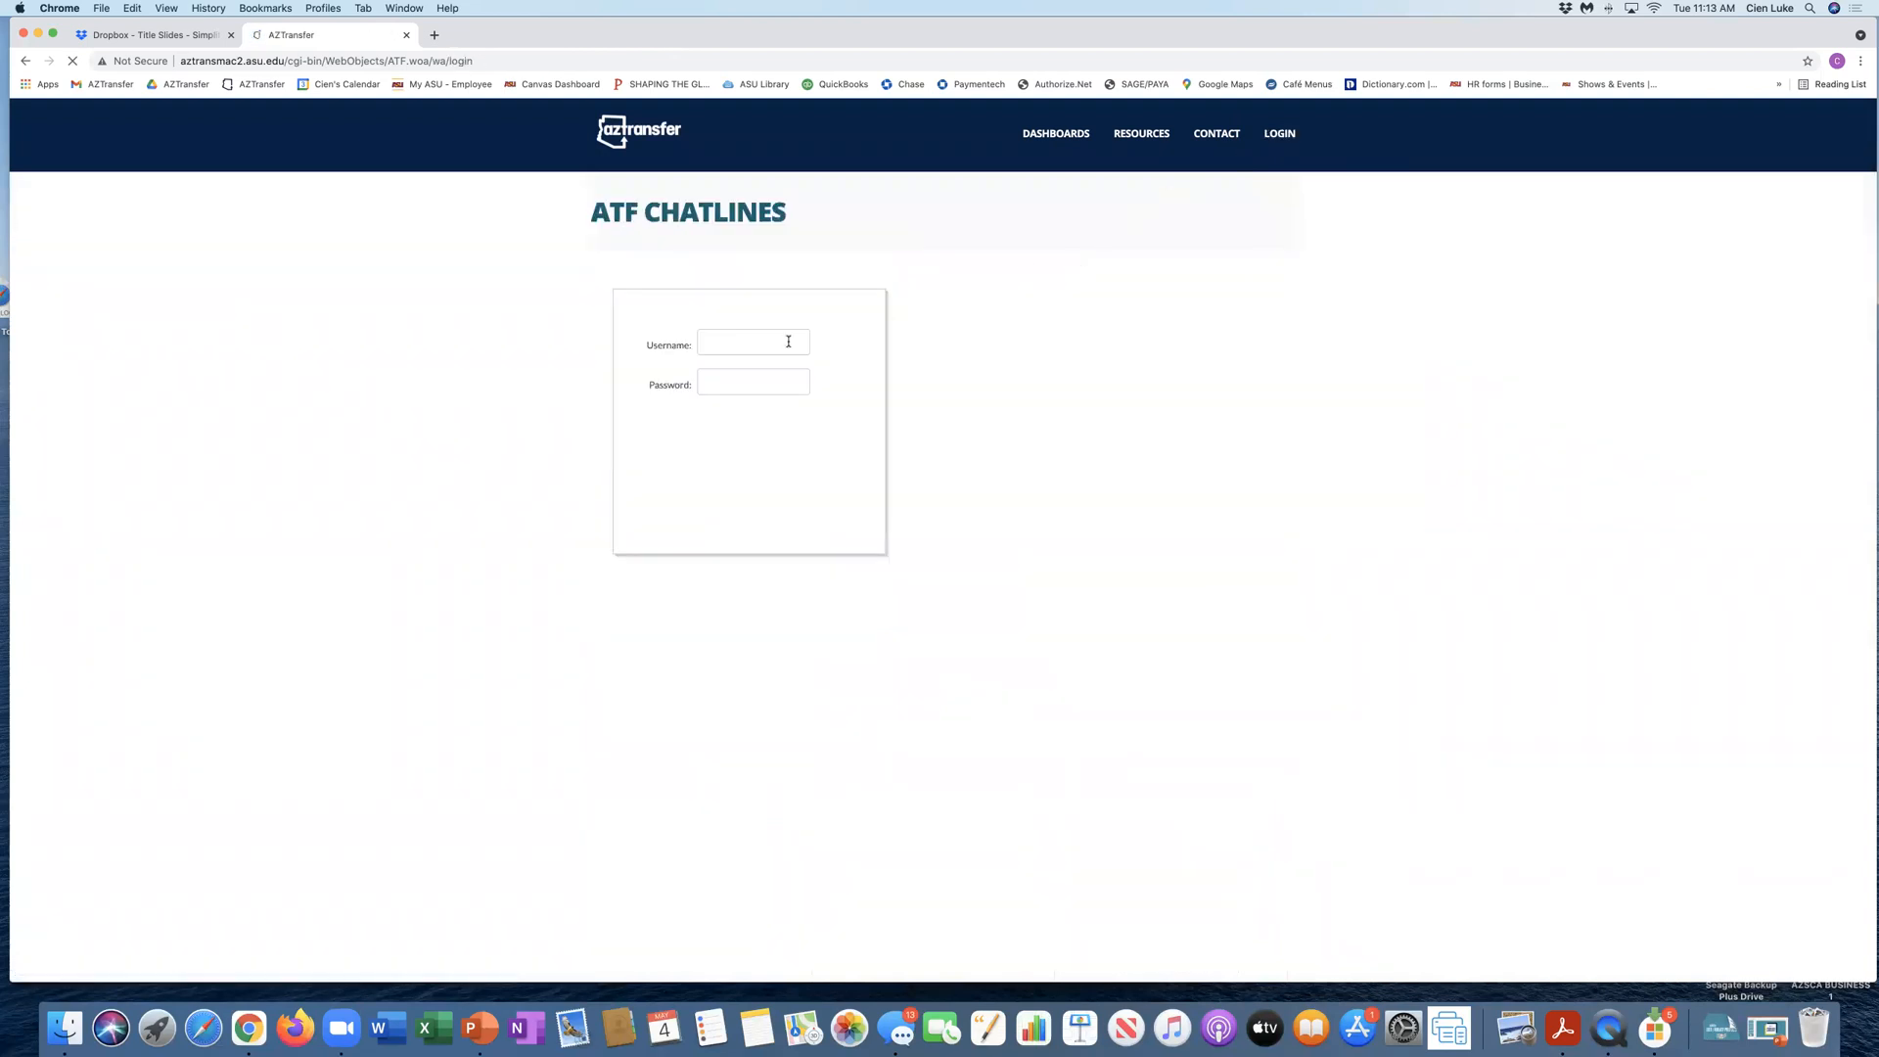
click(778, 340)
click(728, 377)
text(••••••••)
key(Return)
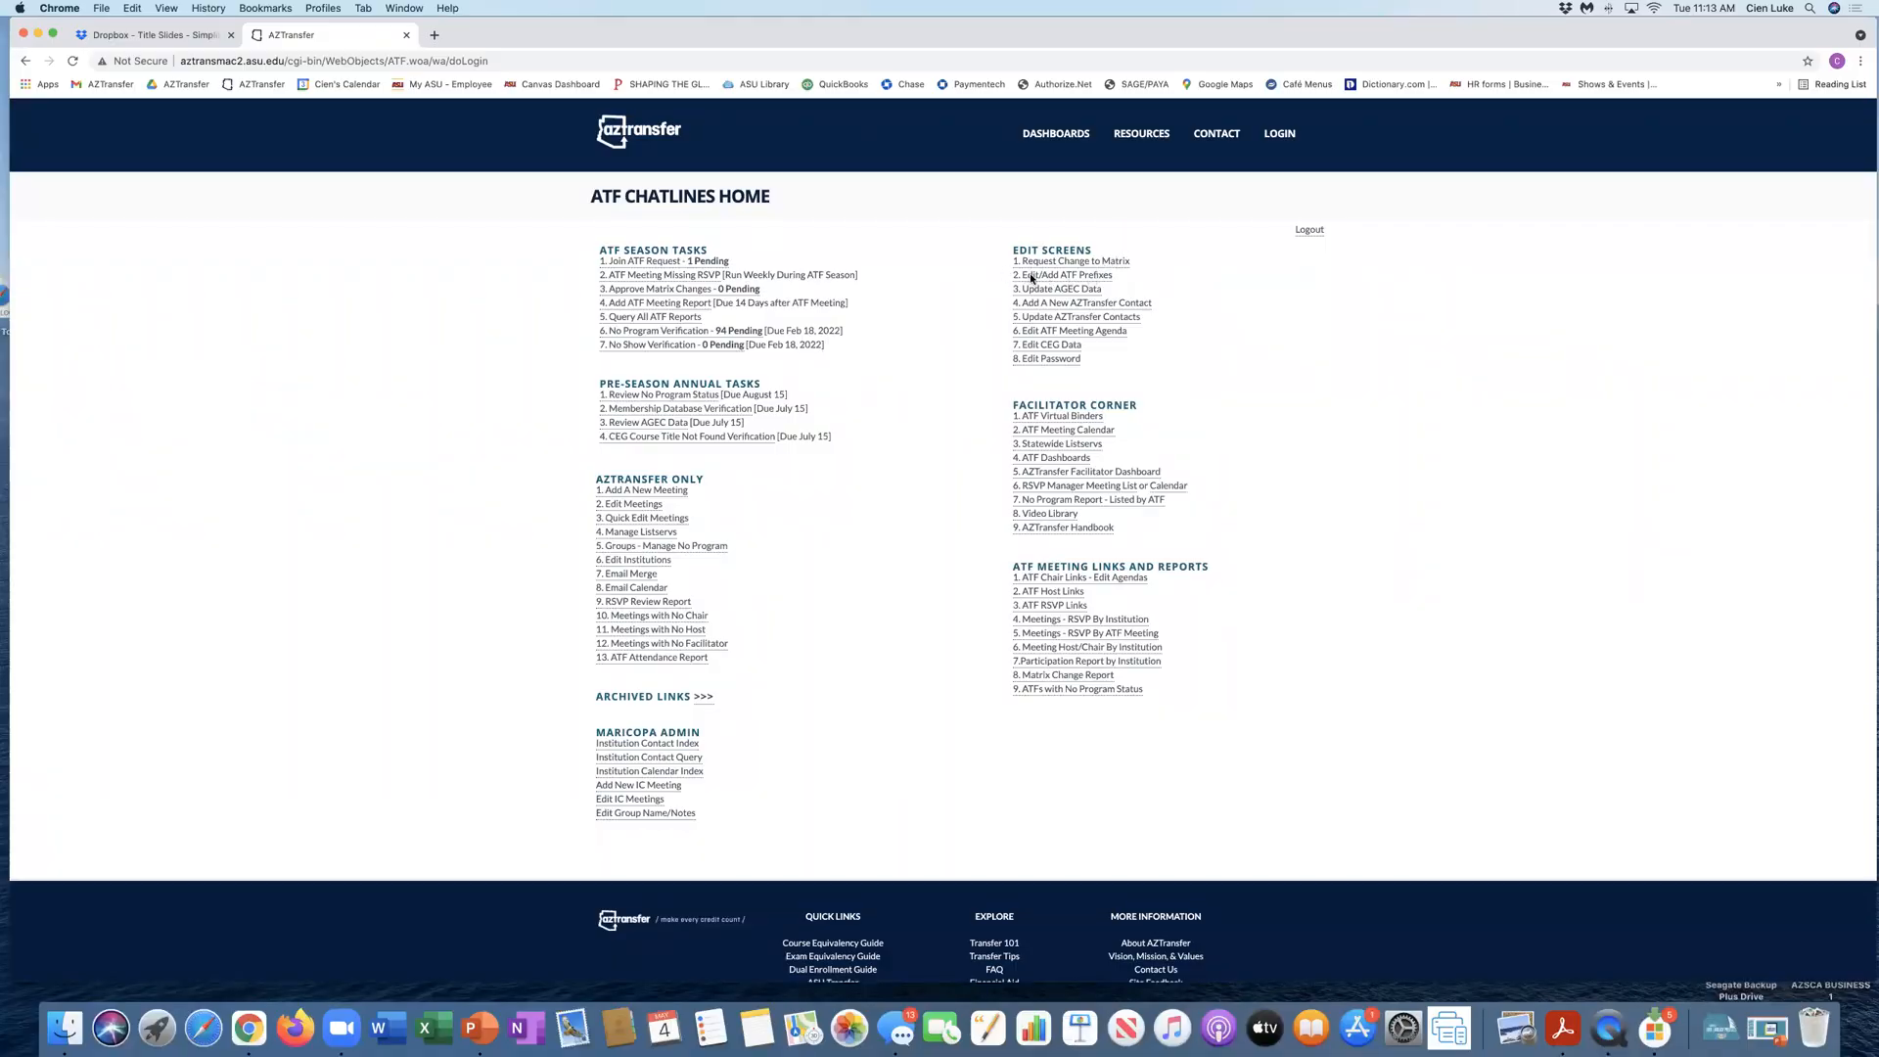
Step: Open the Edit/Add ATF Prefixes screen and look up the AWC institution's PER prefix
click(1046, 282)
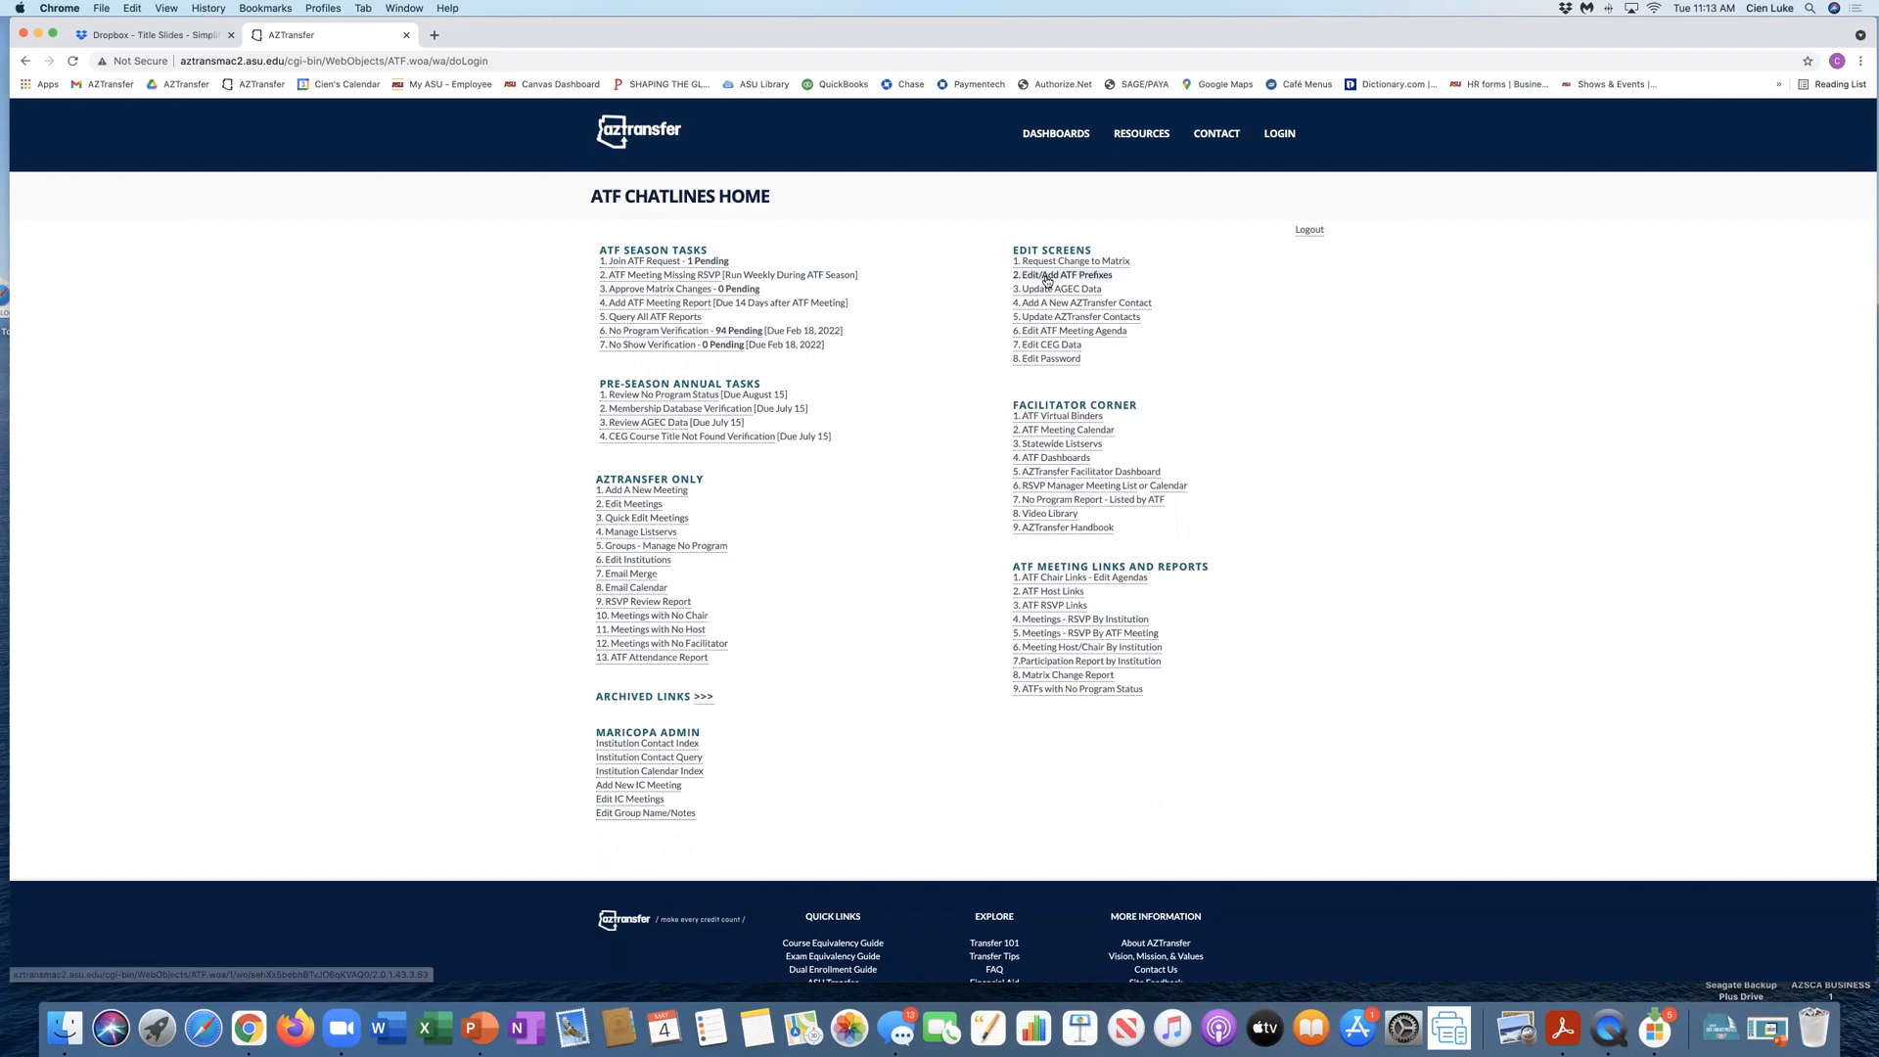
click(930, 237)
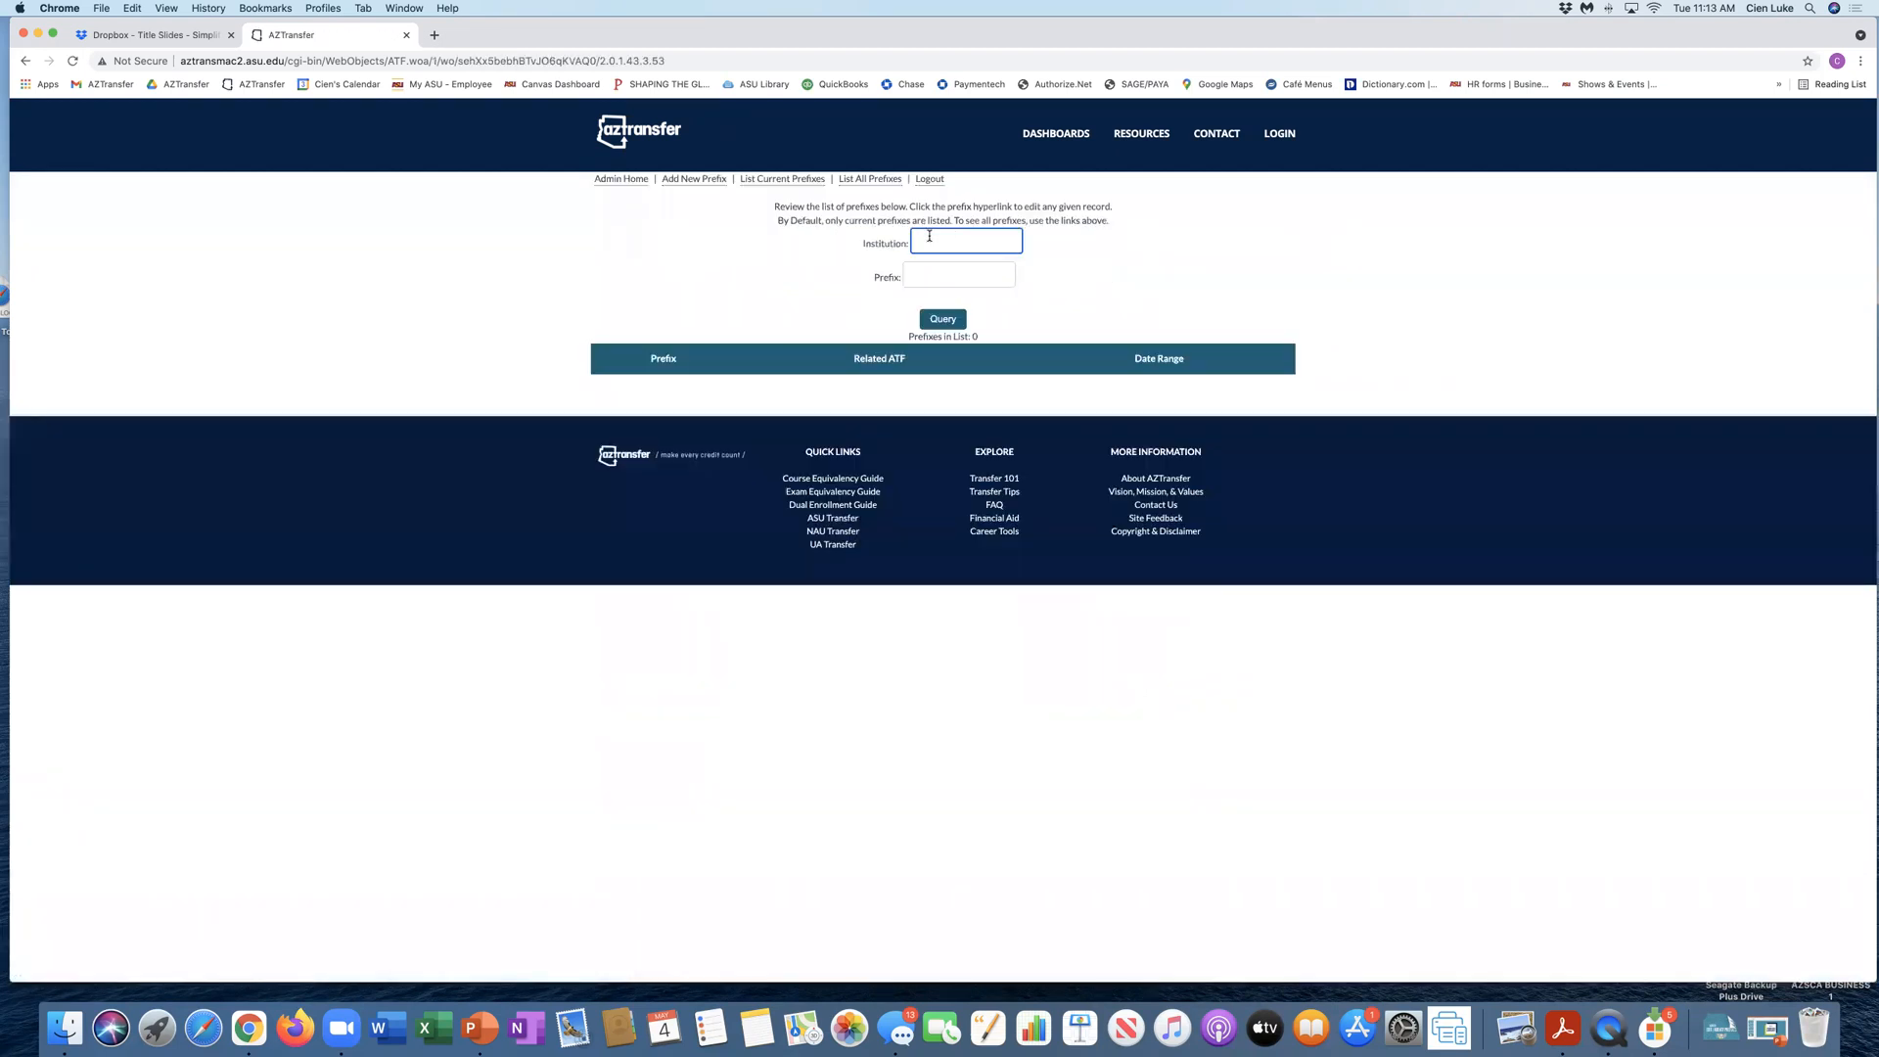
text(AWC)
click(921, 275)
text(PER)
click(951, 323)
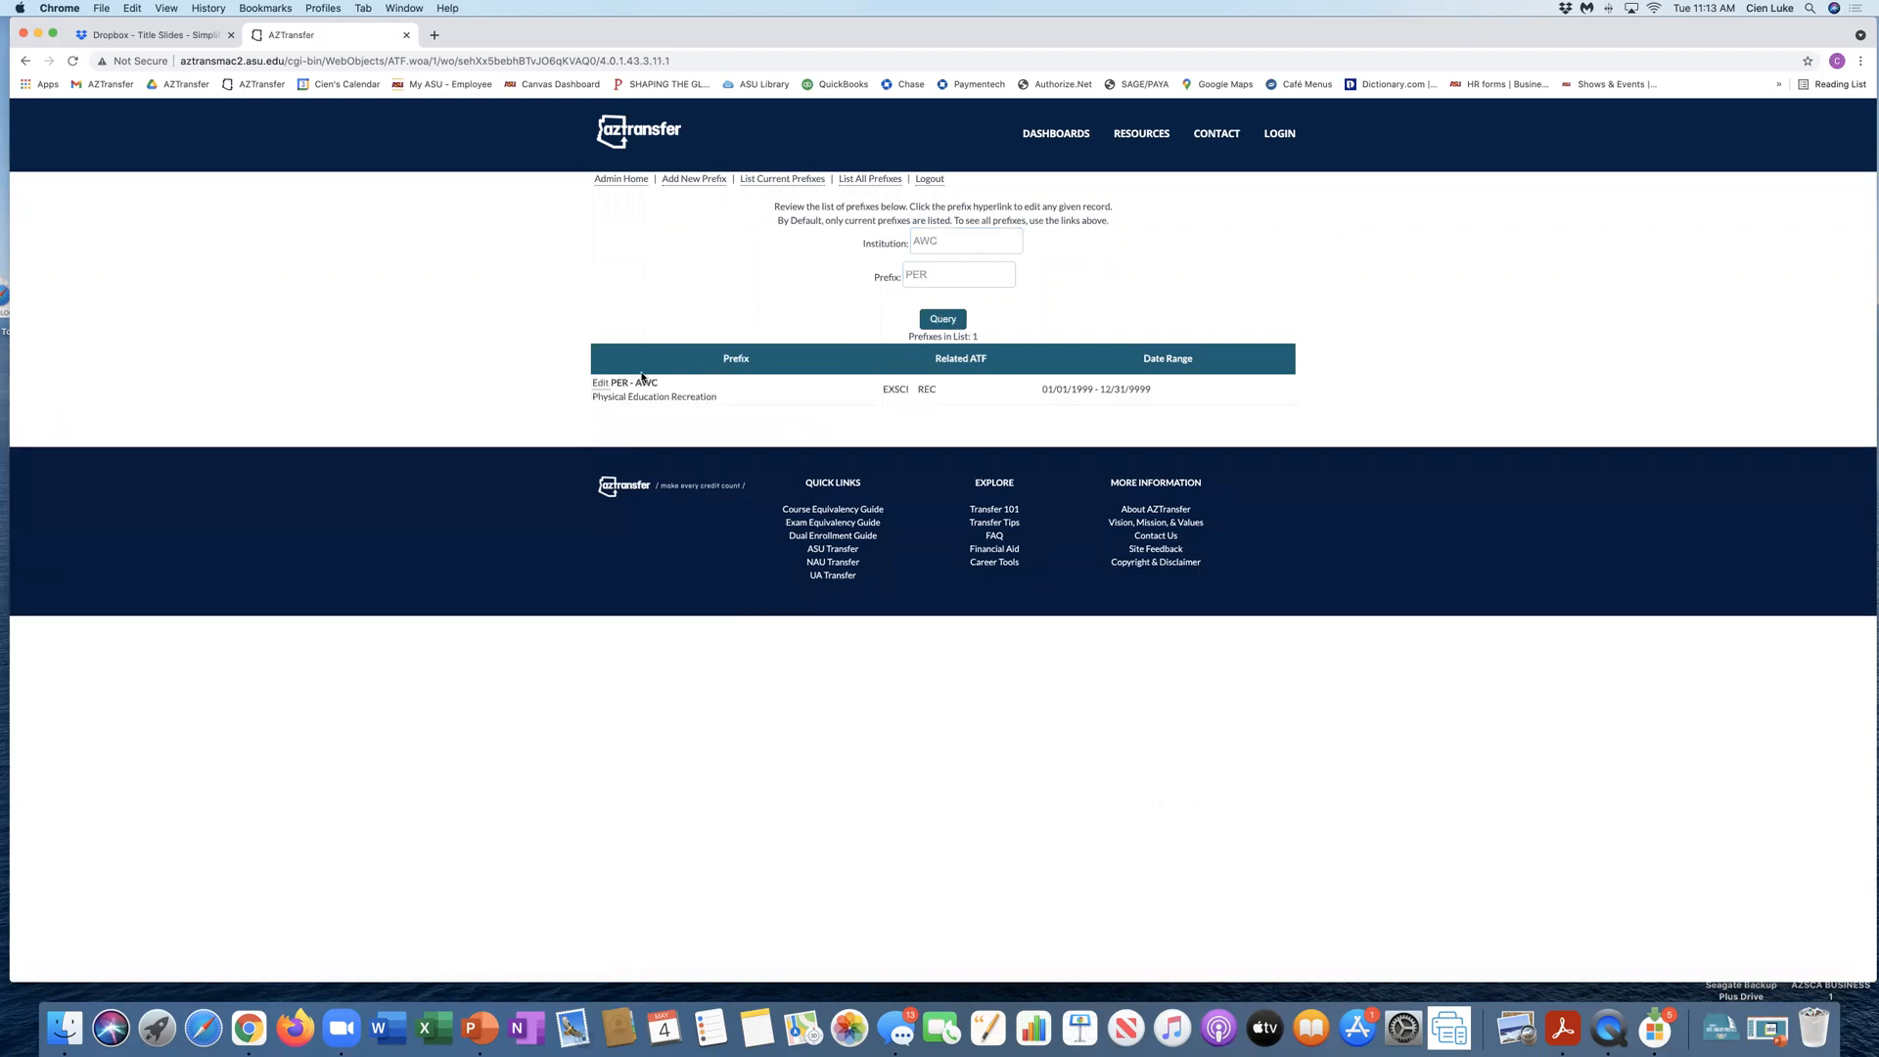
Step: Edit the AWC PER prefix record, set ATF III to Dance, and save the changes
click(600, 383)
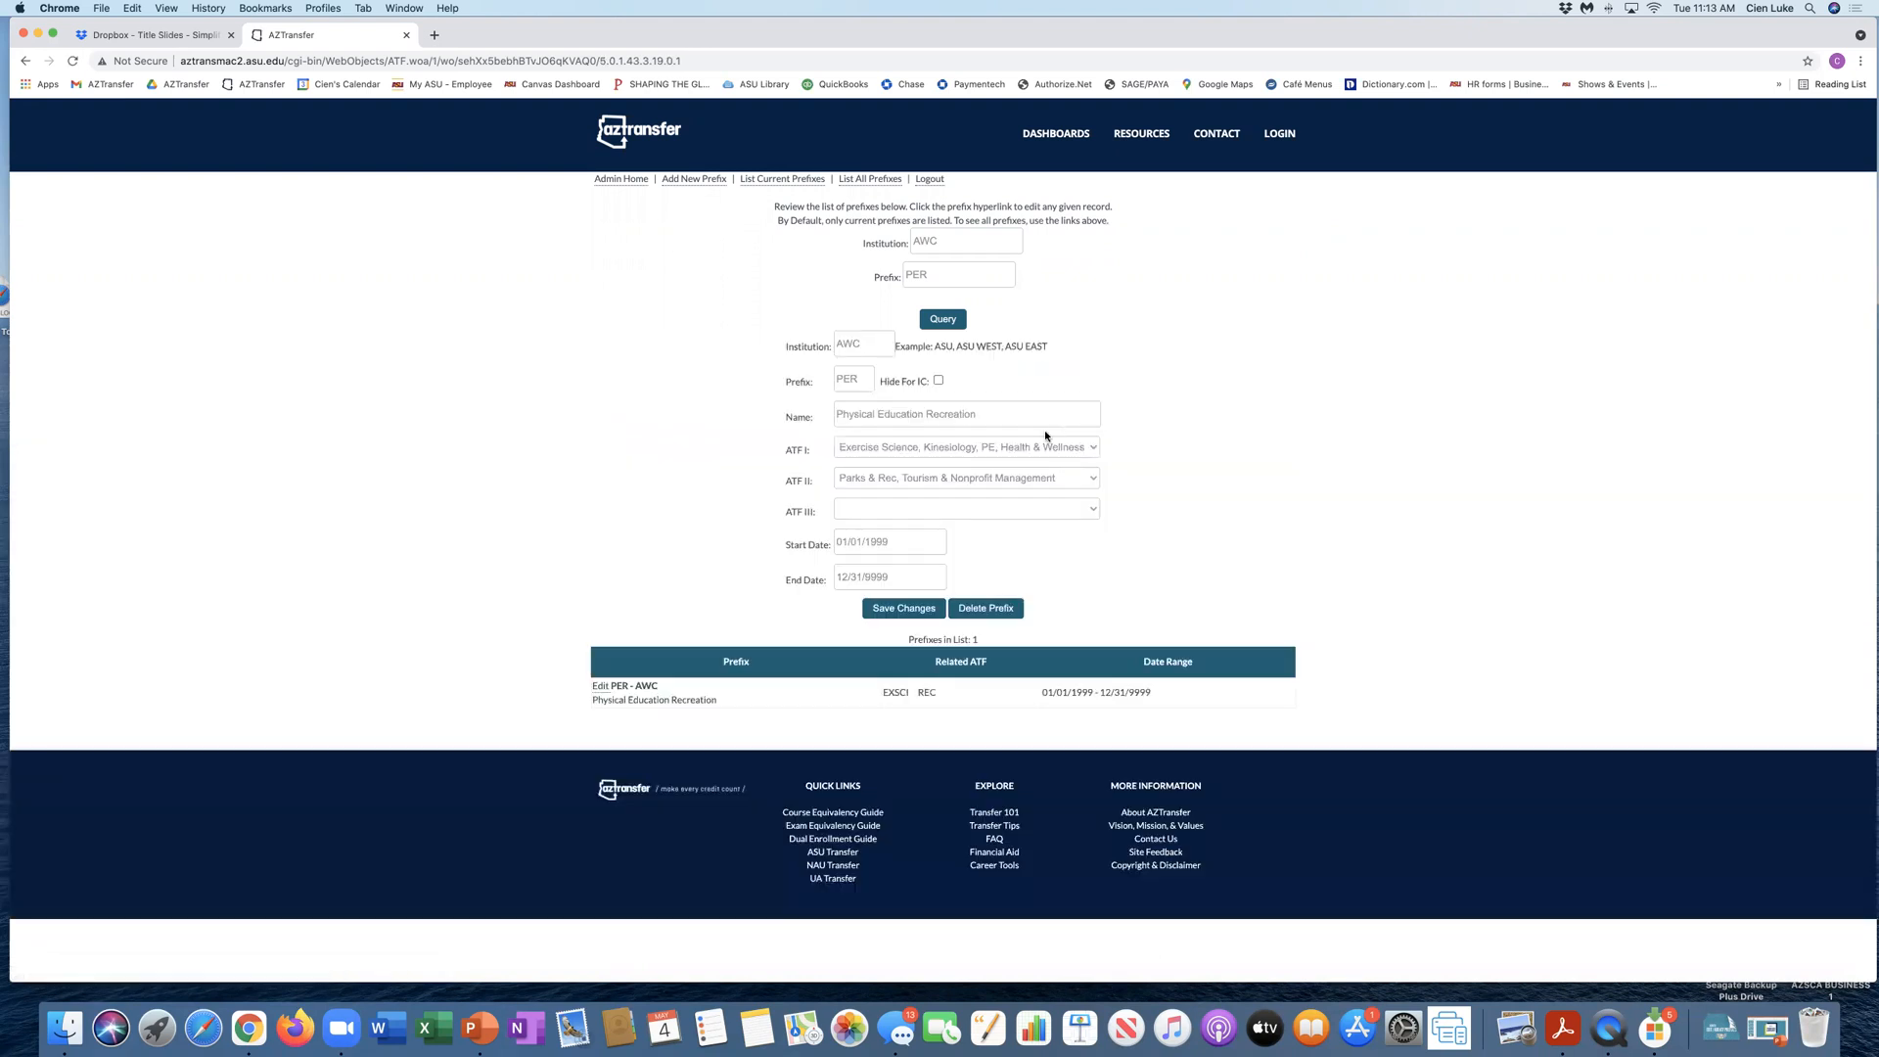
click(1088, 511)
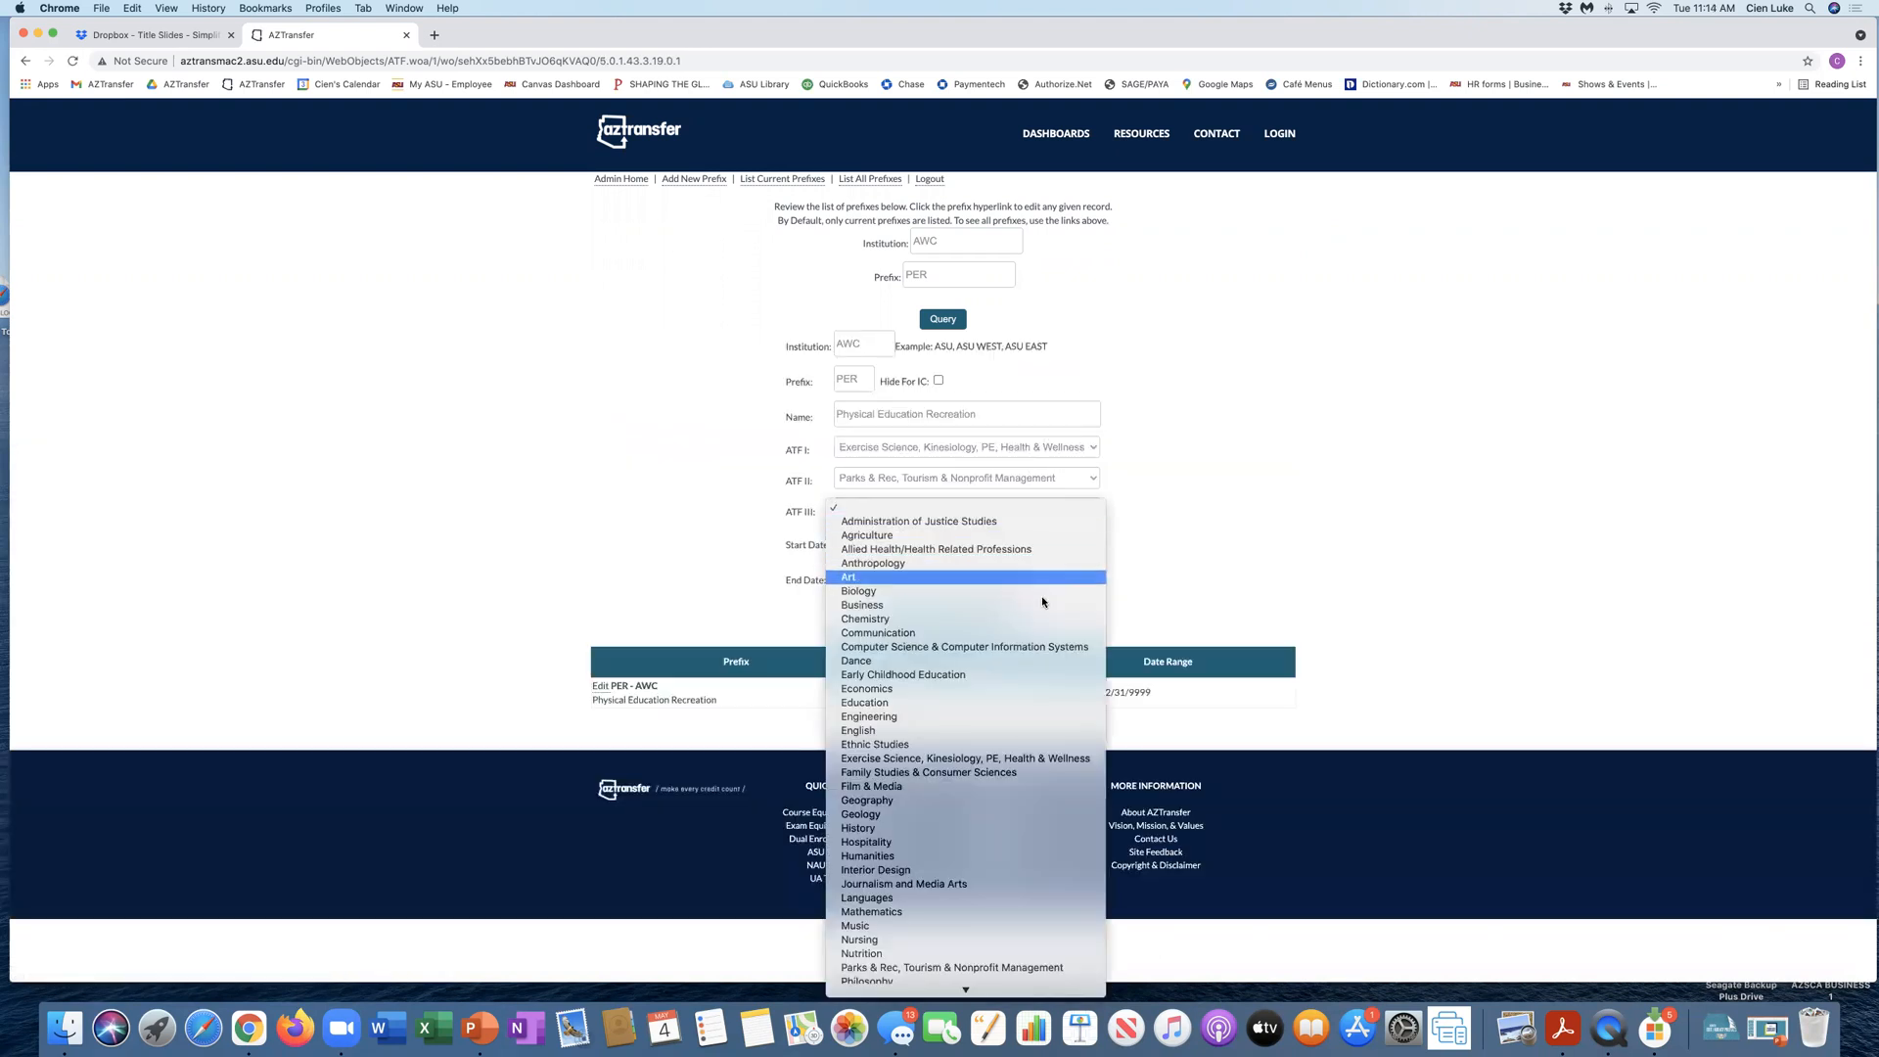
click(1025, 661)
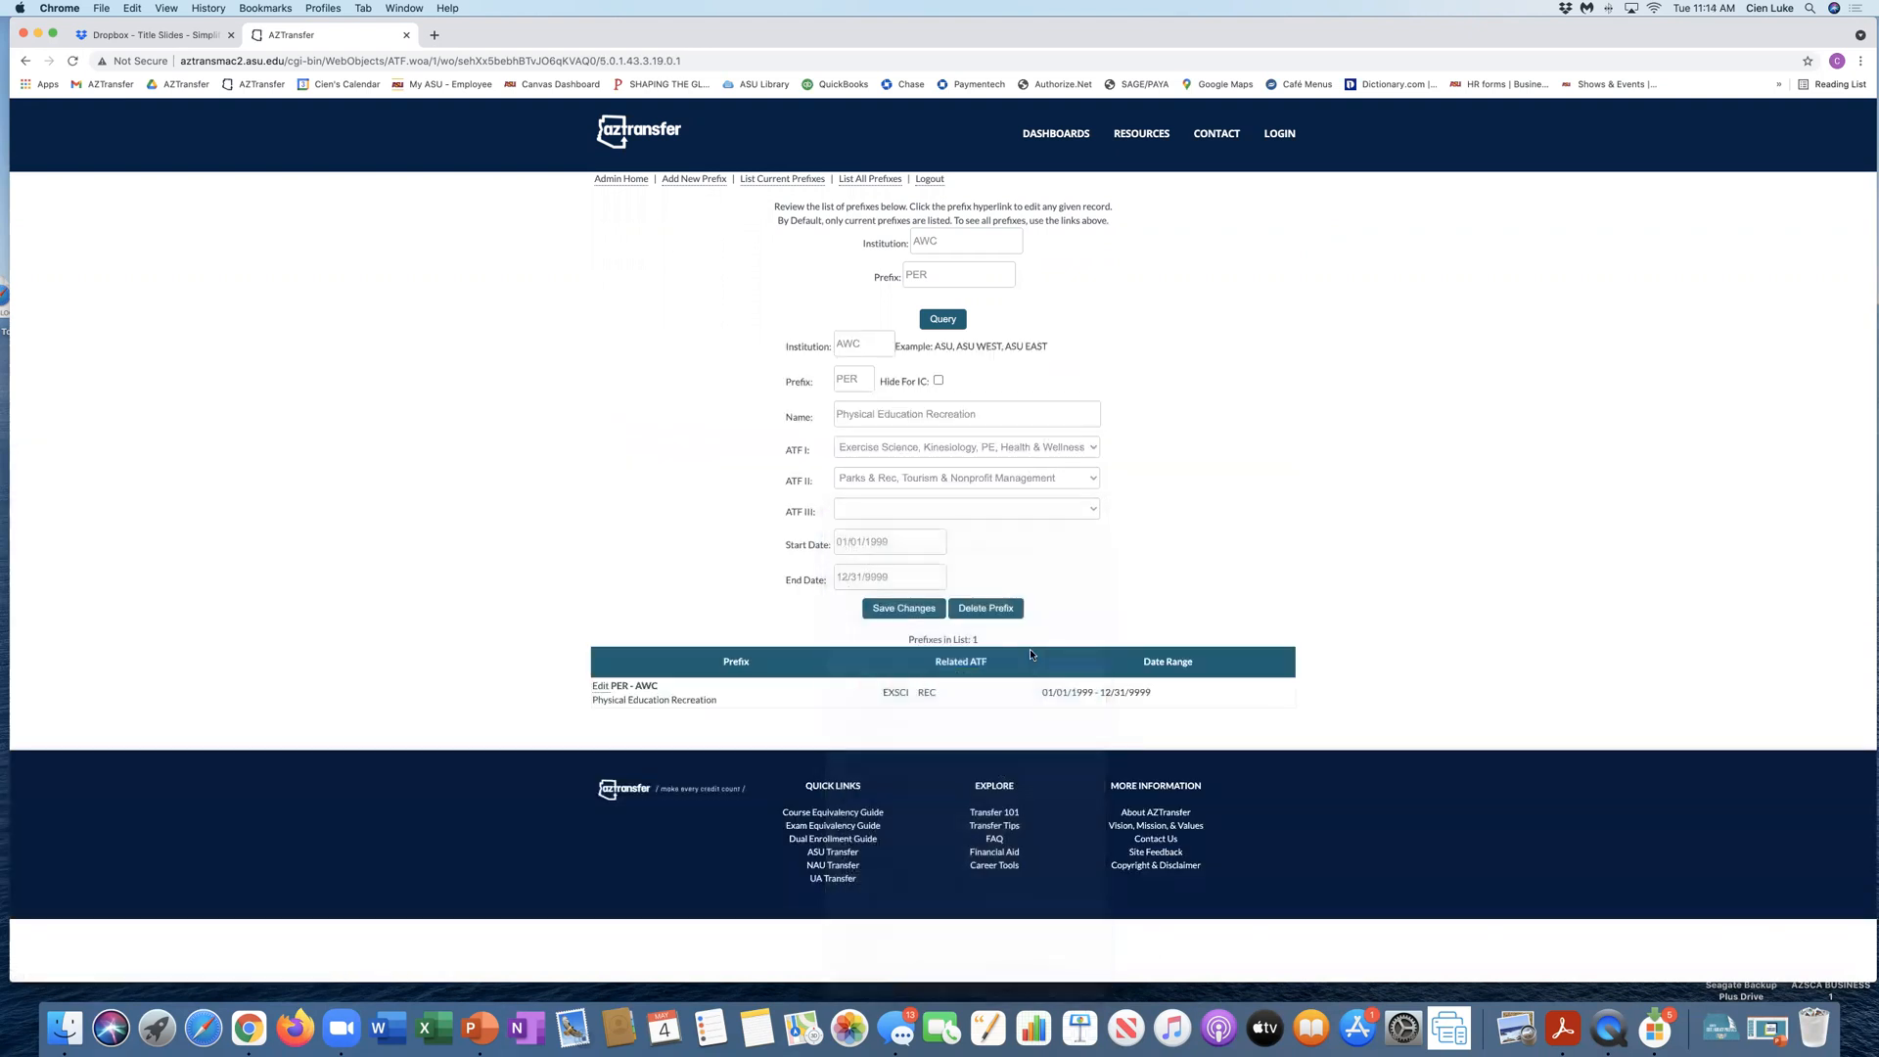
click(908, 609)
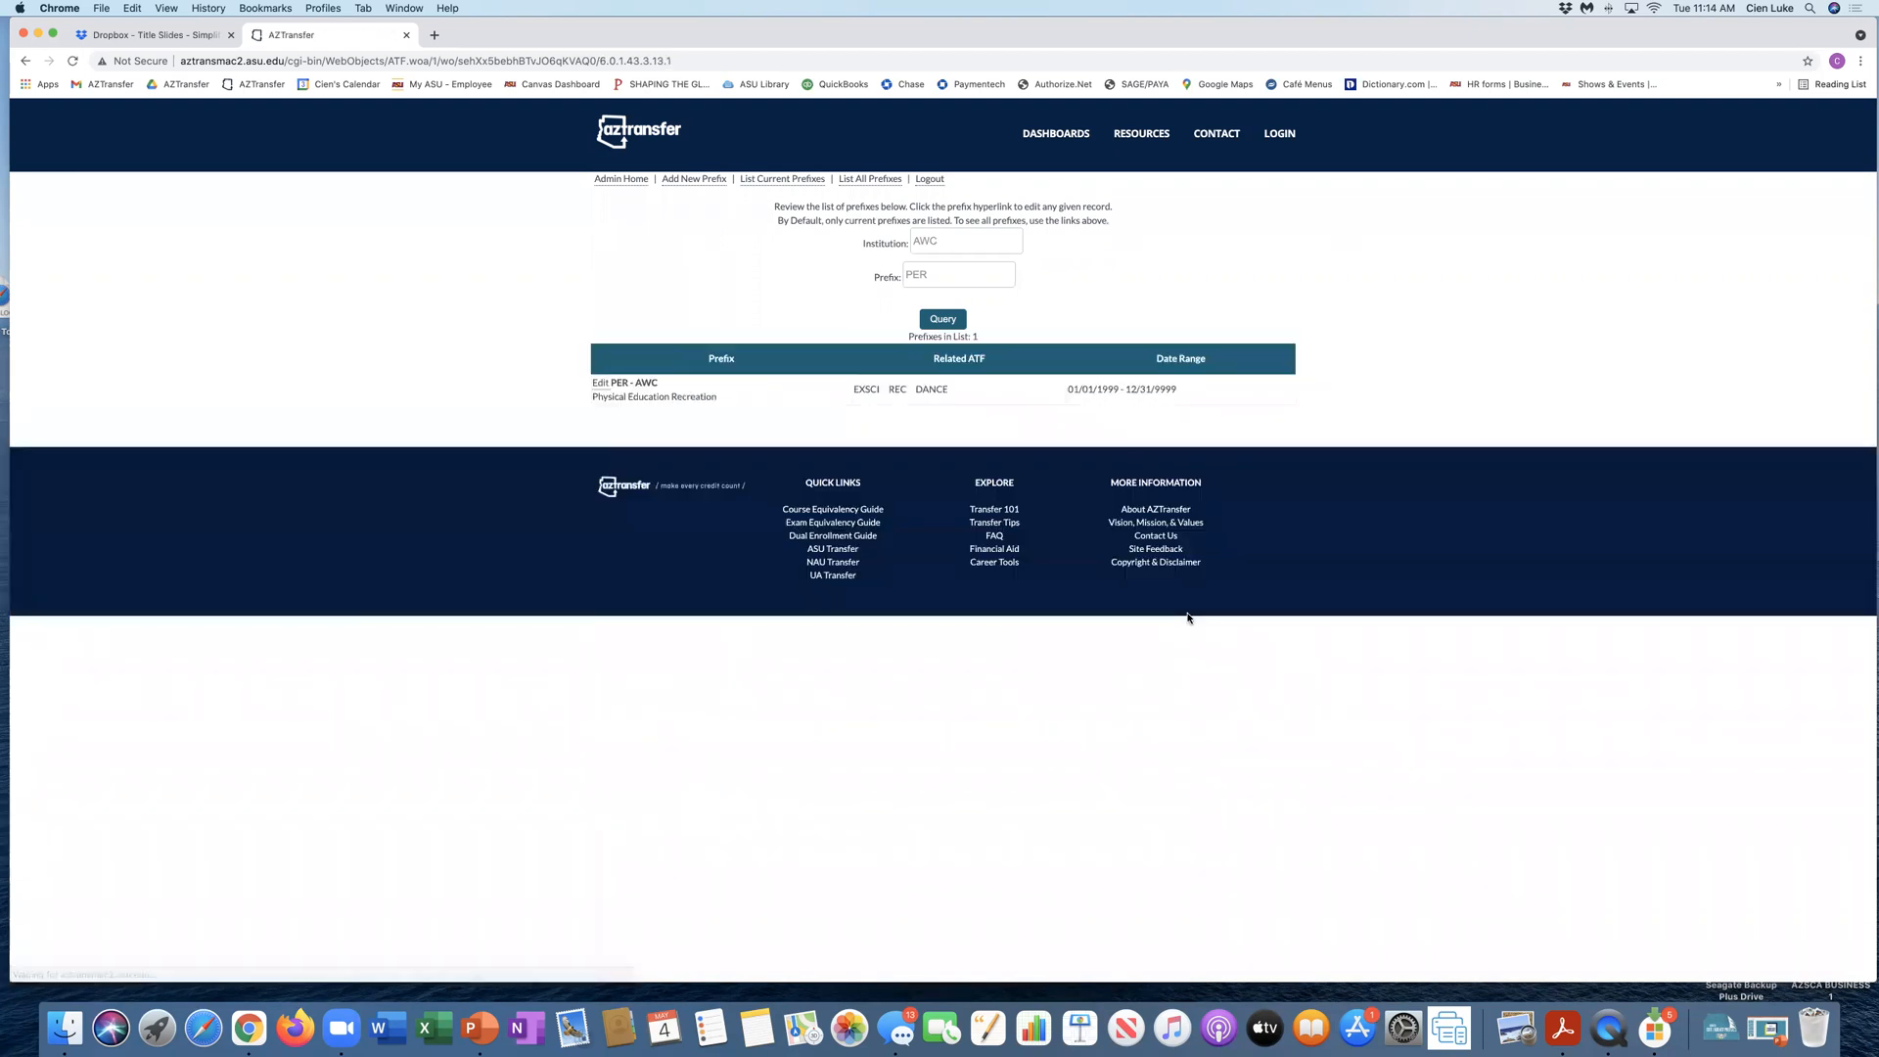